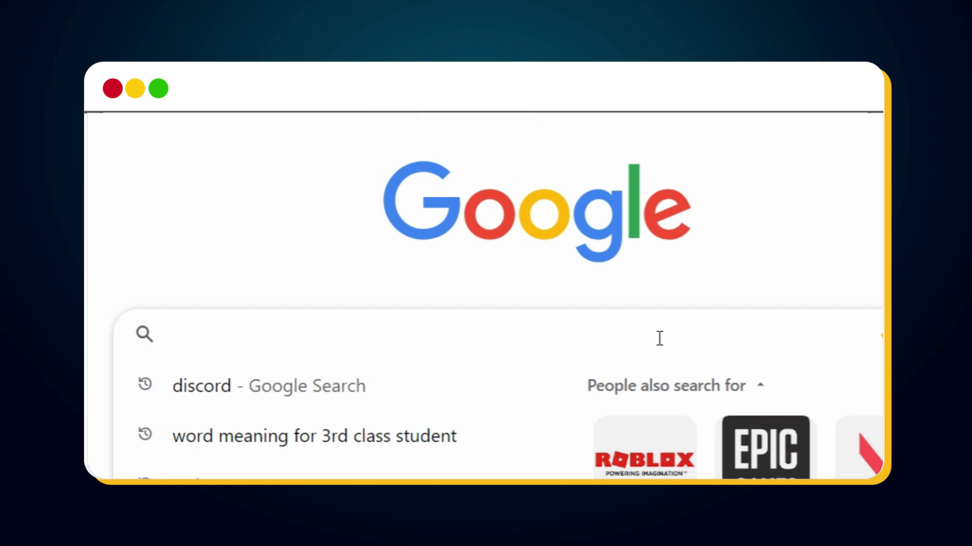
- Search Google for 'tensor art' and open the Tensor.Art site from the first result
{"action": "type", "text": "tenso"}
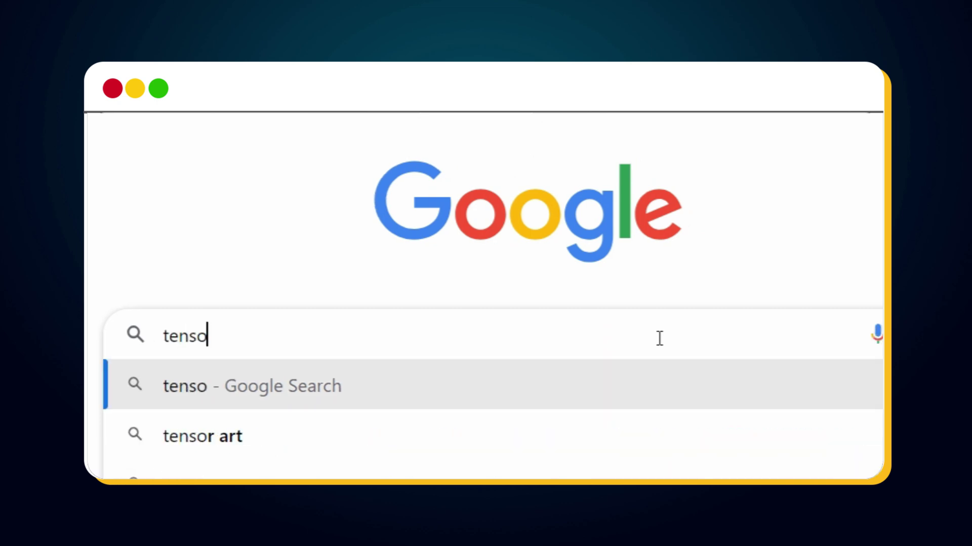
{"action": "type", "text": "r art"}
{"action": "key", "text": "Return"}
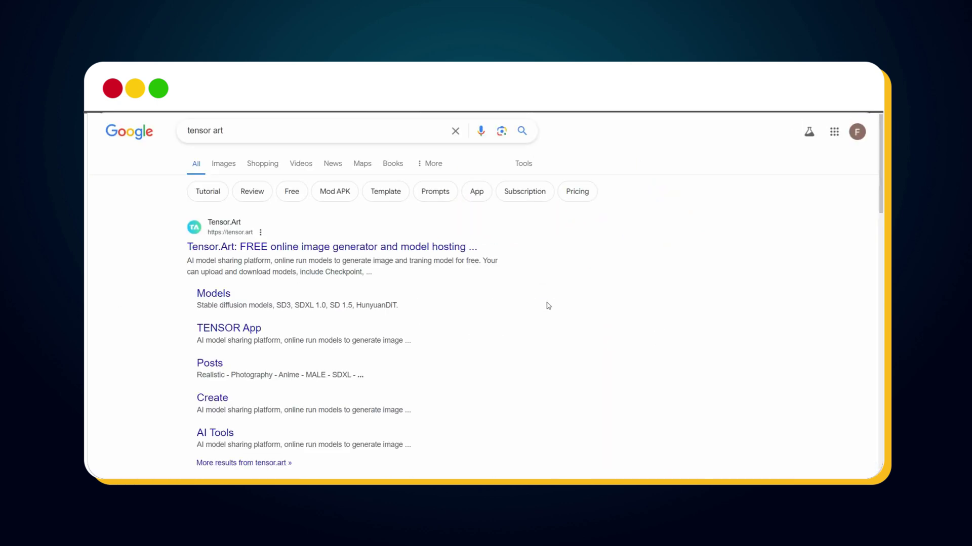
{"action": "left_click", "coordinate": [231, 248]}
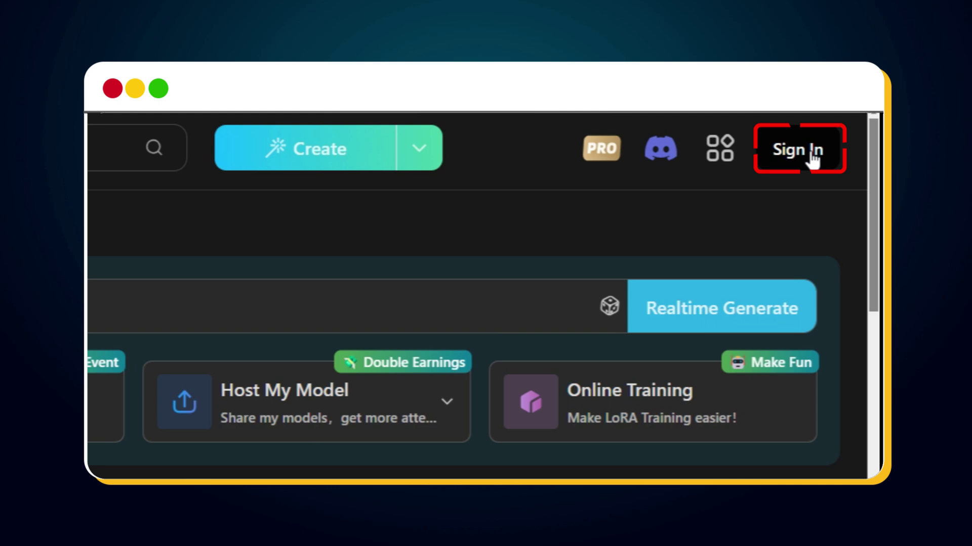
- Sign in to Tensor.Art with Continue with Google and approve Google's consent page
{"action": "left_click", "coordinate": [812, 153]}
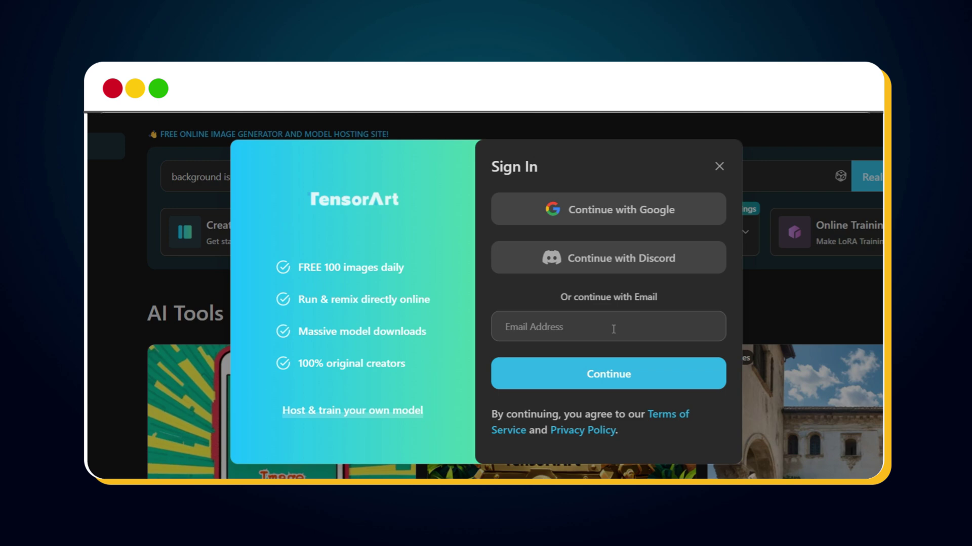
{"action": "left_click", "coordinate": [617, 211]}
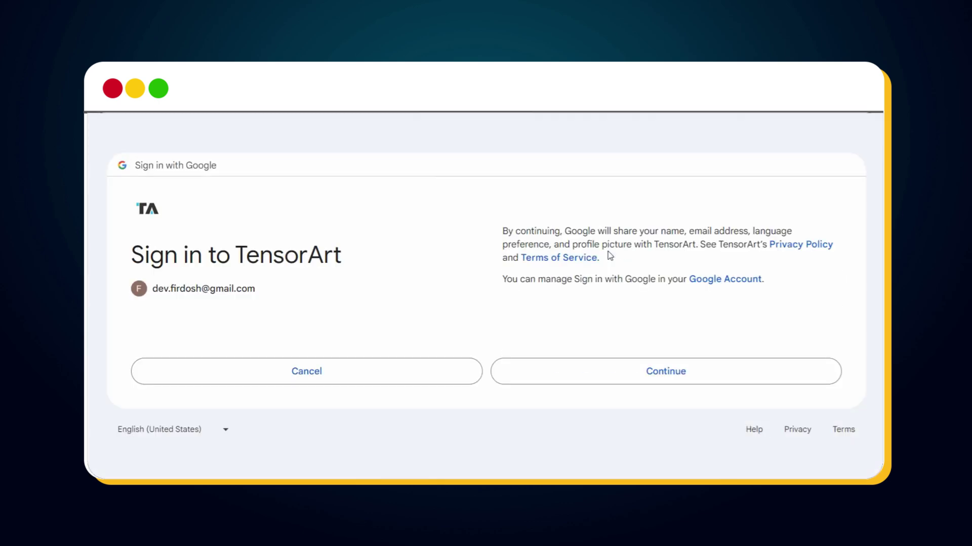
{"action": "left_click", "coordinate": [653, 372]}
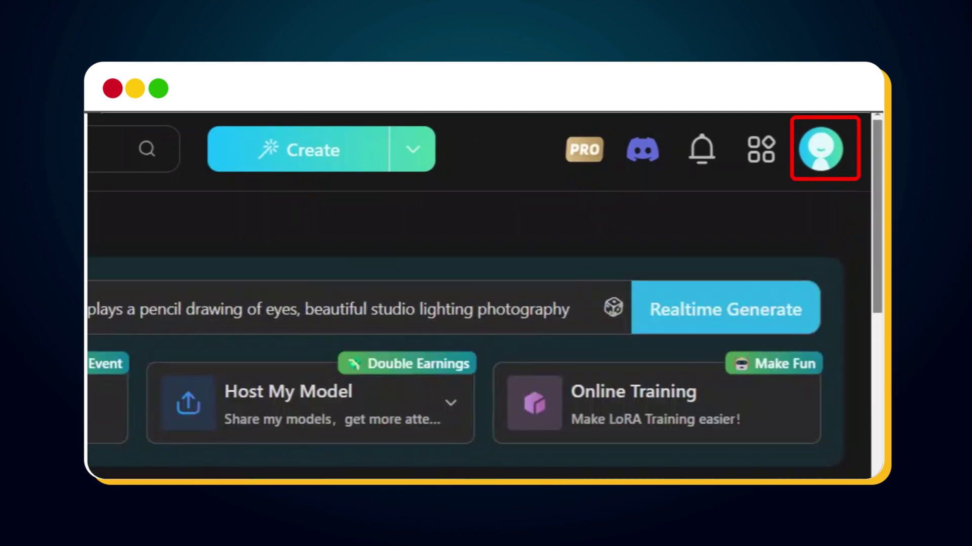
- View the account profile and its Edit Profile form, then return without saving changes
{"action": "left_click", "coordinate": [821, 149]}
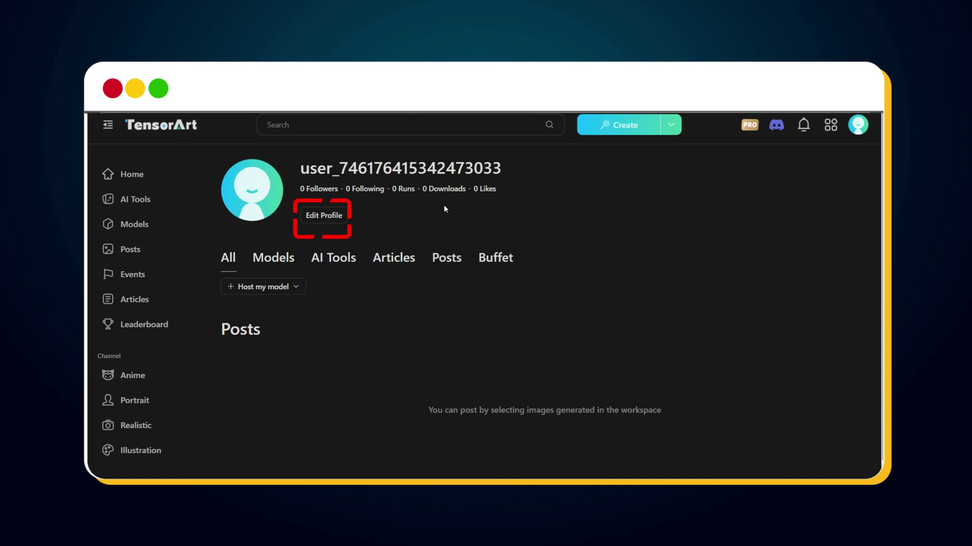
{"action": "left_click", "coordinate": [336, 217]}
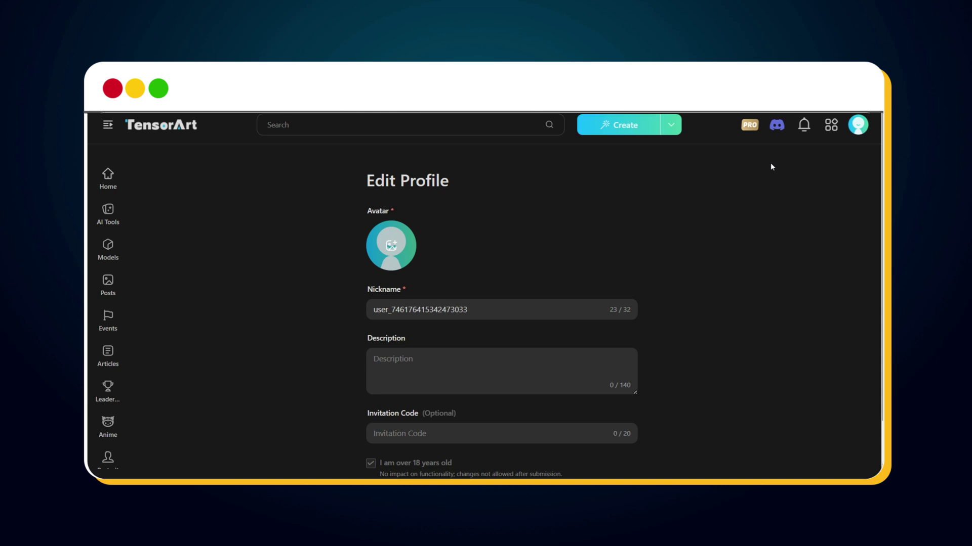
{"action": "left_click", "coordinate": [857, 126]}
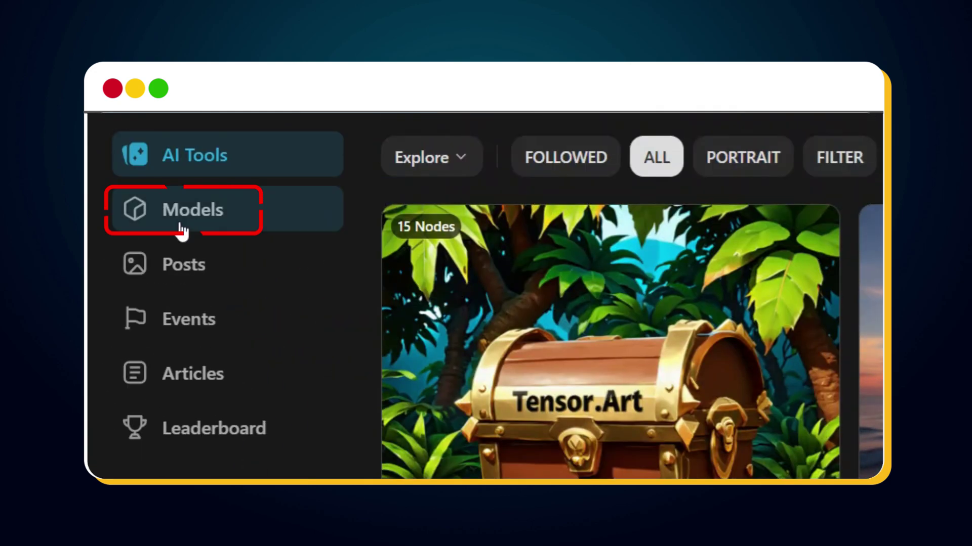
- Browse the Models catalogue by scrolling through its listings
{"action": "left_click", "coordinate": [201, 216]}
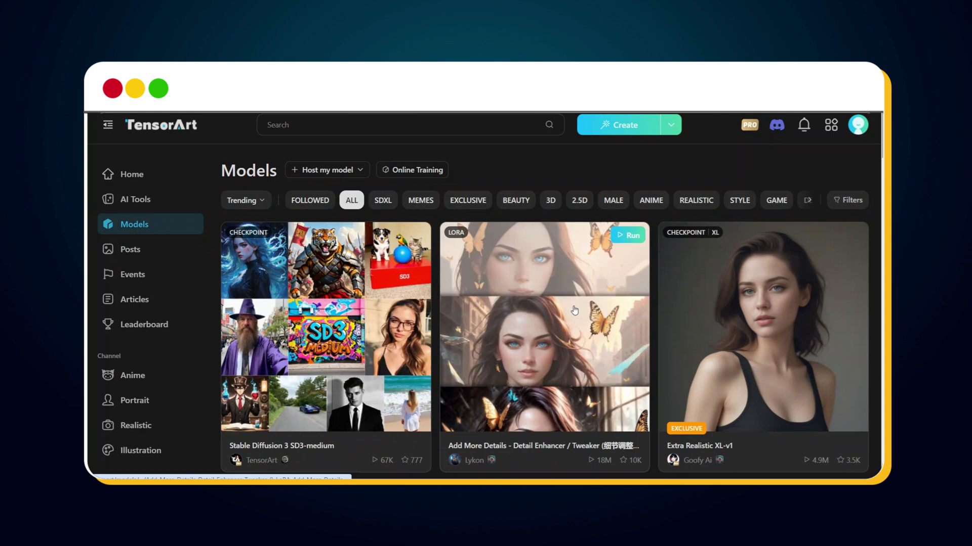
{"action": "scroll", "coordinate": [579, 301], "scroll_direction": "down", "scroll_amount": 1}
{"action": "scroll", "coordinate": [579, 300], "scroll_direction": "down", "scroll_amount": 5}
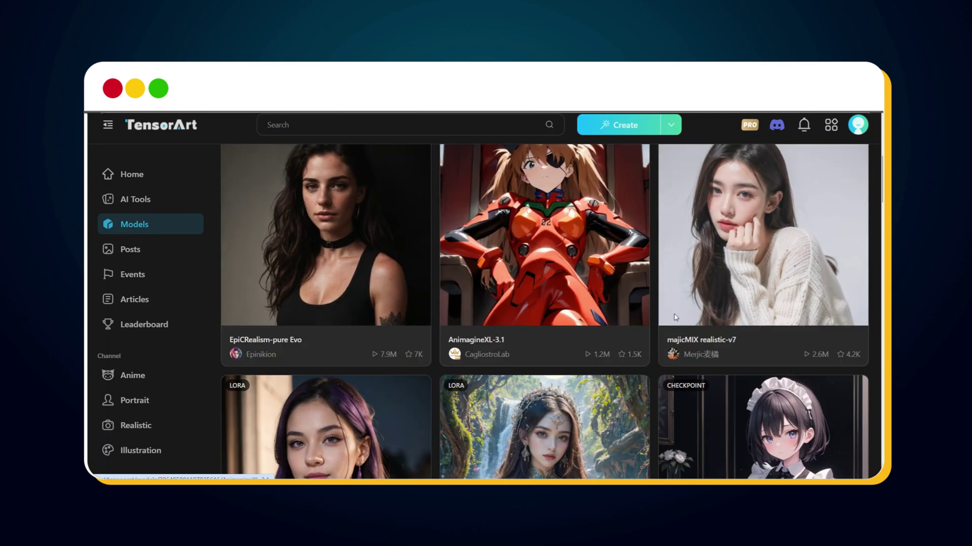
{"action": "scroll", "coordinate": [732, 331], "scroll_direction": "down", "scroll_amount": 5}
{"action": "scroll", "coordinate": [732, 332], "scroll_direction": "up", "scroll_amount": 10}
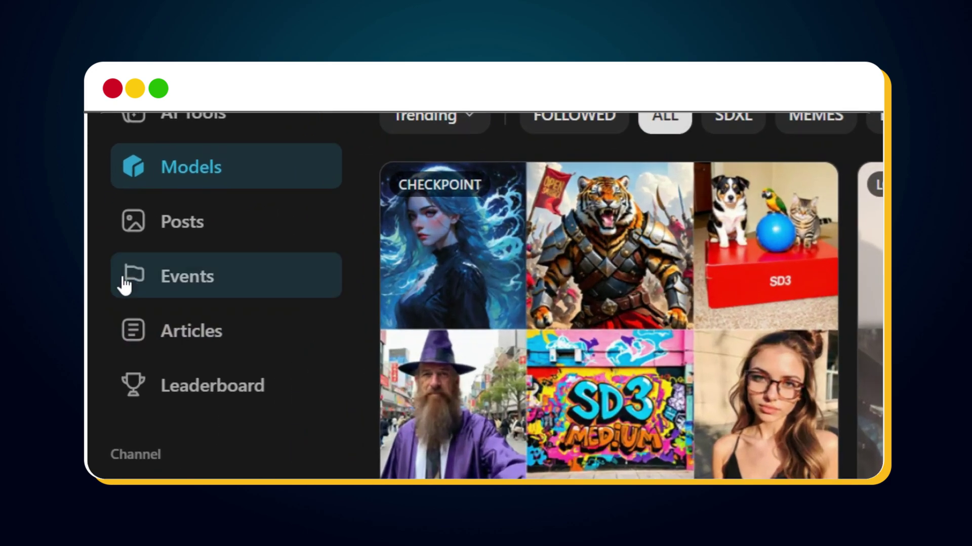
- Scroll the Posts feed, preview the pirate ship post, and close it again
{"action": "left_click", "coordinate": [128, 249]}
{"action": "scroll", "coordinate": [512, 217], "scroll_direction": "down", "scroll_amount": 5}
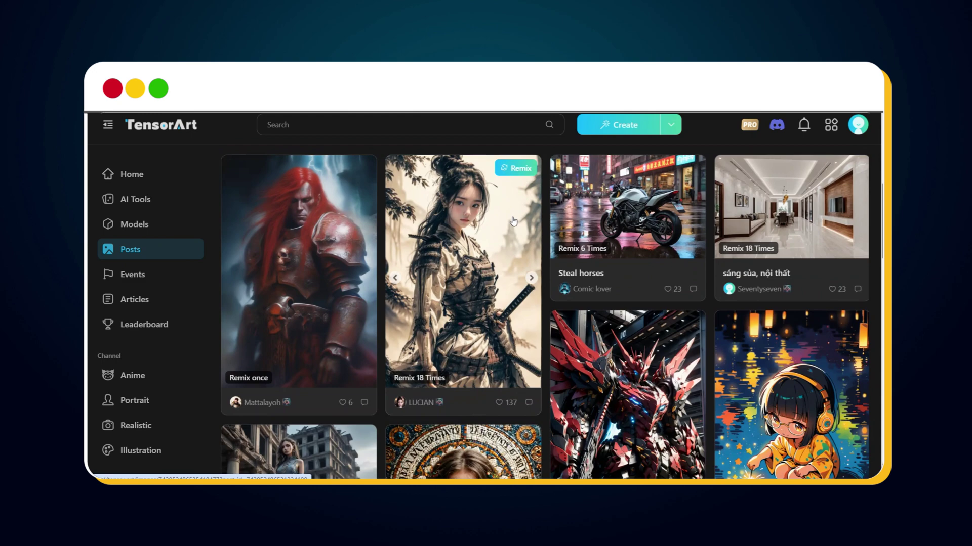
{"action": "scroll", "coordinate": [508, 218], "scroll_direction": "down", "scroll_amount": 8}
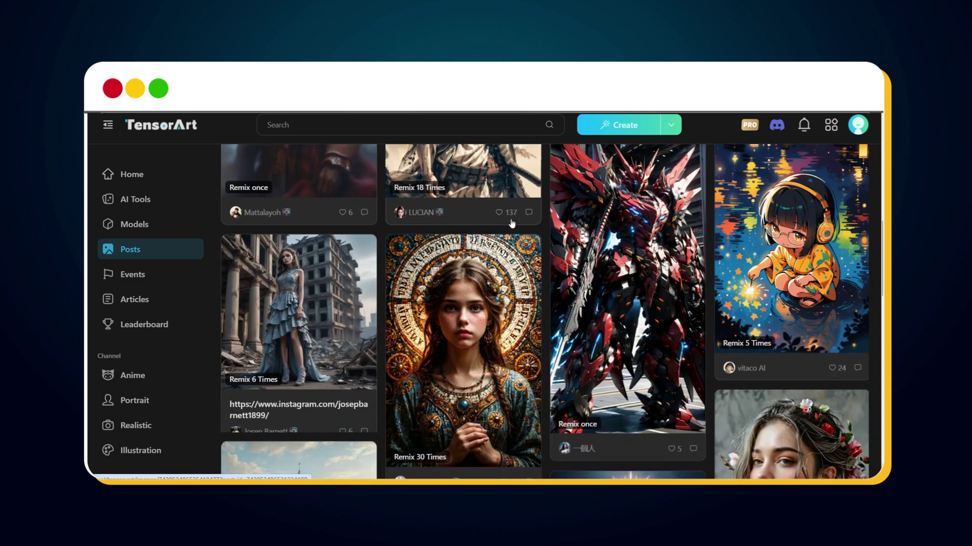
{"action": "scroll", "coordinate": [286, 287], "scroll_direction": "down", "scroll_amount": 3}
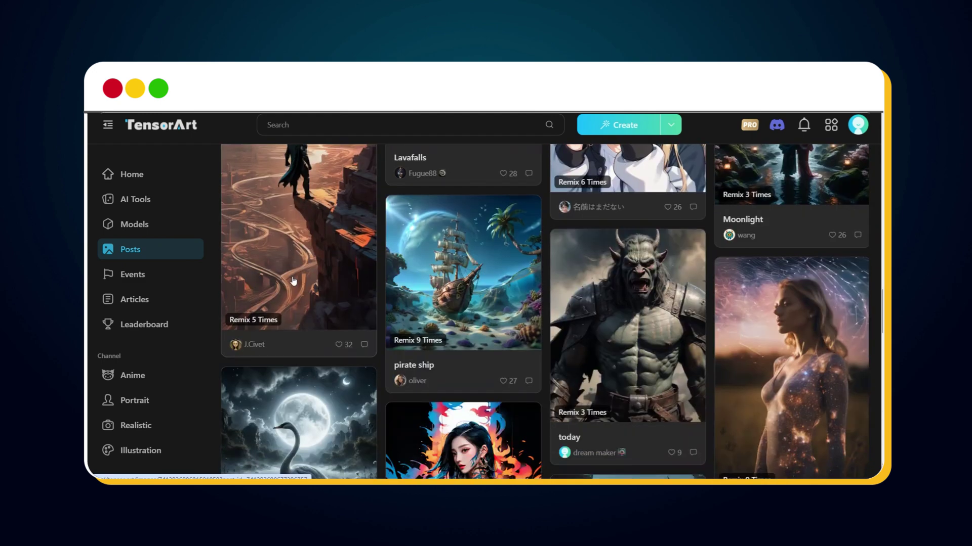
{"action": "left_click", "coordinate": [436, 271]}
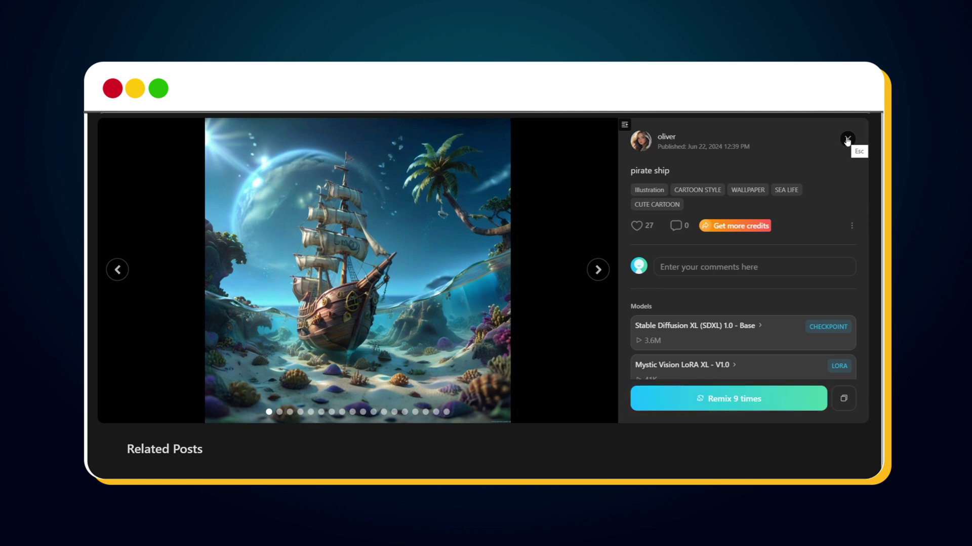
{"action": "left_click", "coordinate": [847, 141]}
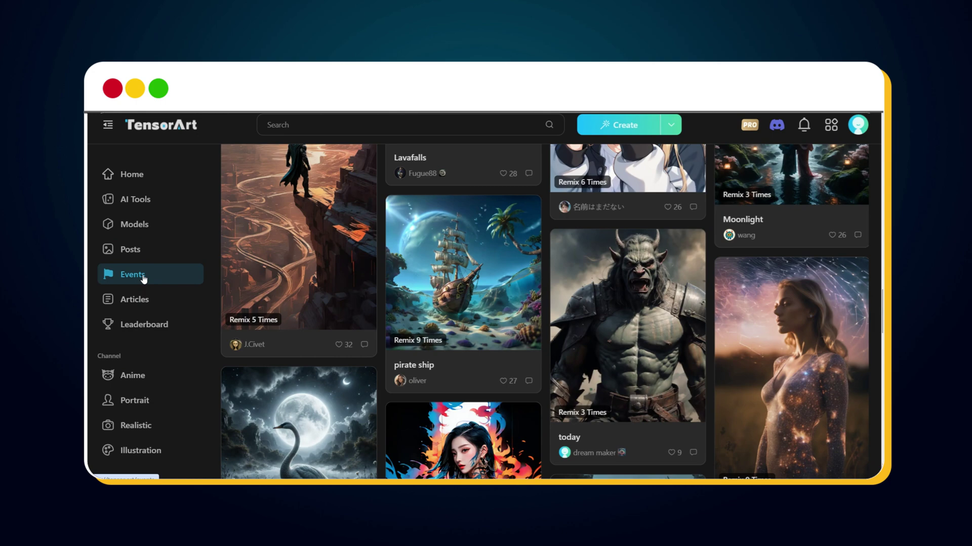
- Look over the Events page showing the SD3-Image-Battle event
{"action": "left_click", "coordinate": [143, 277]}
{"action": "scroll", "coordinate": [445, 271], "scroll_direction": "down", "scroll_amount": 5}
{"action": "scroll", "coordinate": [444, 271], "scroll_direction": "up", "scroll_amount": 5}
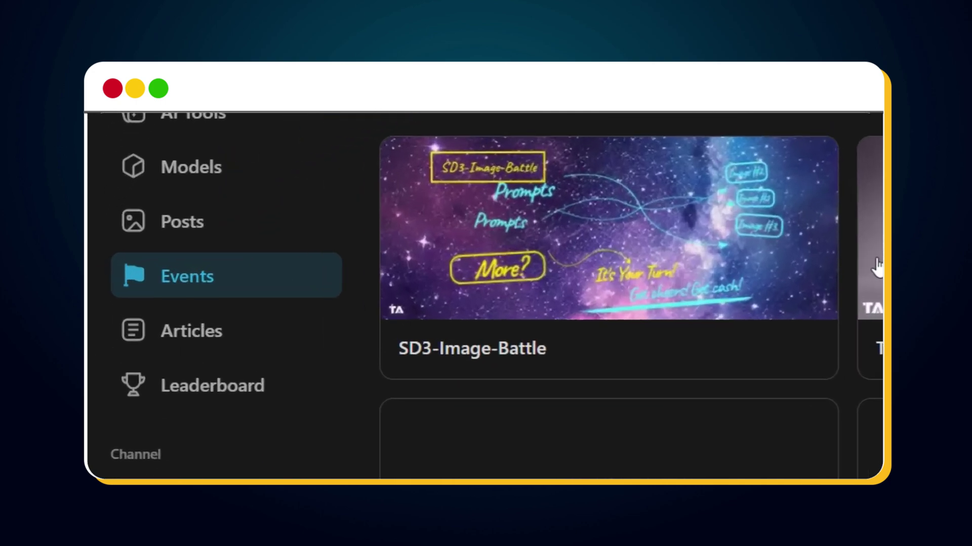
- Scroll through the Articles list of community guides such as 'Negative Prompts'
{"action": "left_click", "coordinate": [250, 335]}
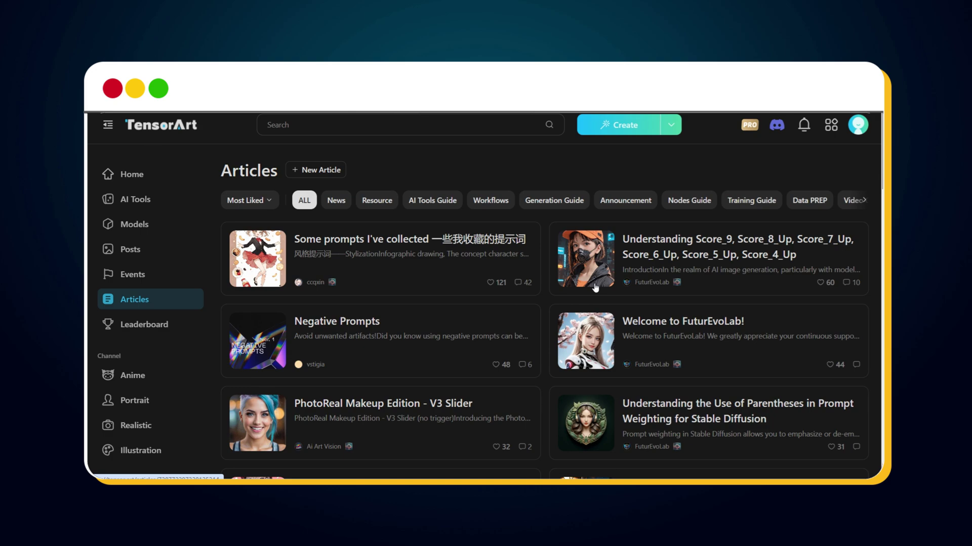
{"action": "scroll", "coordinate": [595, 288], "scroll_direction": "down", "scroll_amount": 1}
{"action": "scroll", "coordinate": [595, 287], "scroll_direction": "down", "scroll_amount": 3}
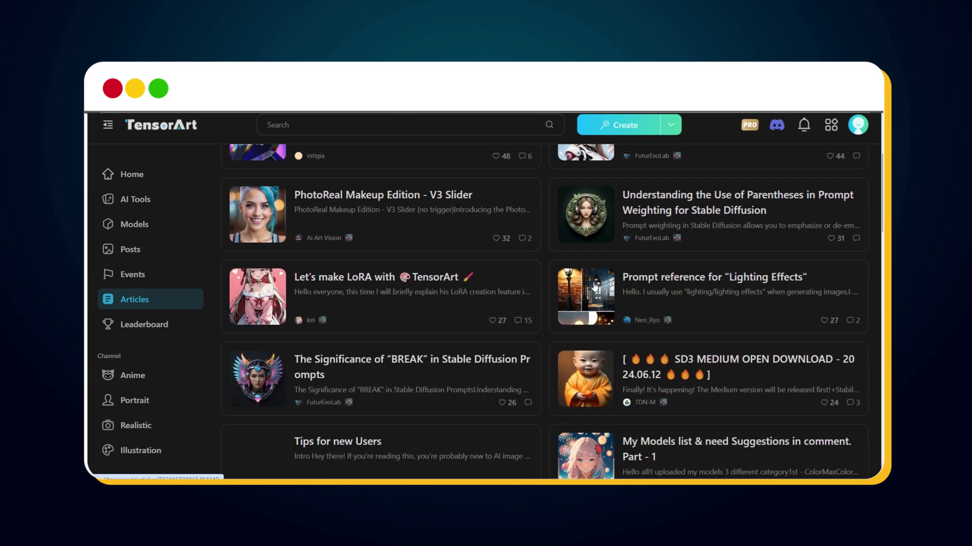
{"action": "scroll", "coordinate": [595, 287], "scroll_direction": "down", "scroll_amount": 10}
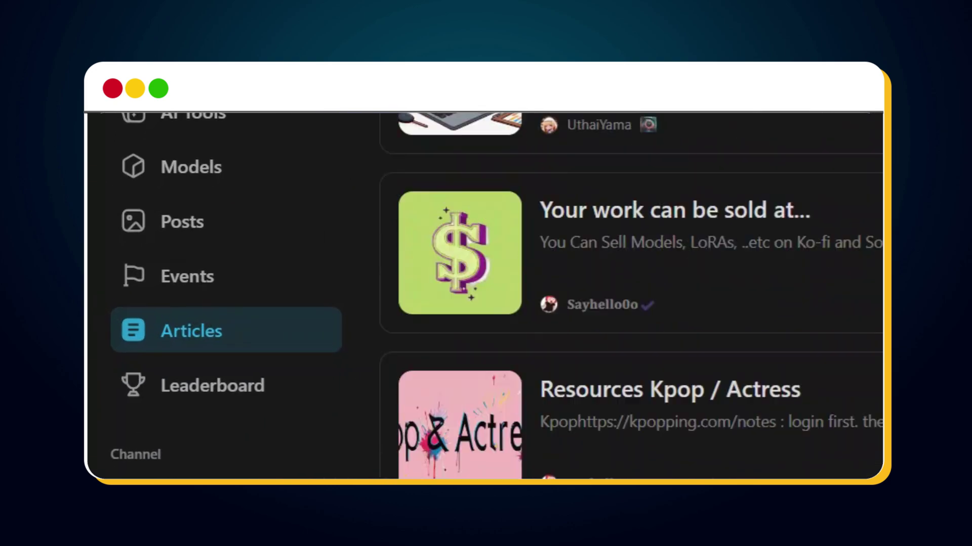
{"action": "scroll", "coordinate": [839, 303], "scroll_direction": "up", "scroll_amount": 10}
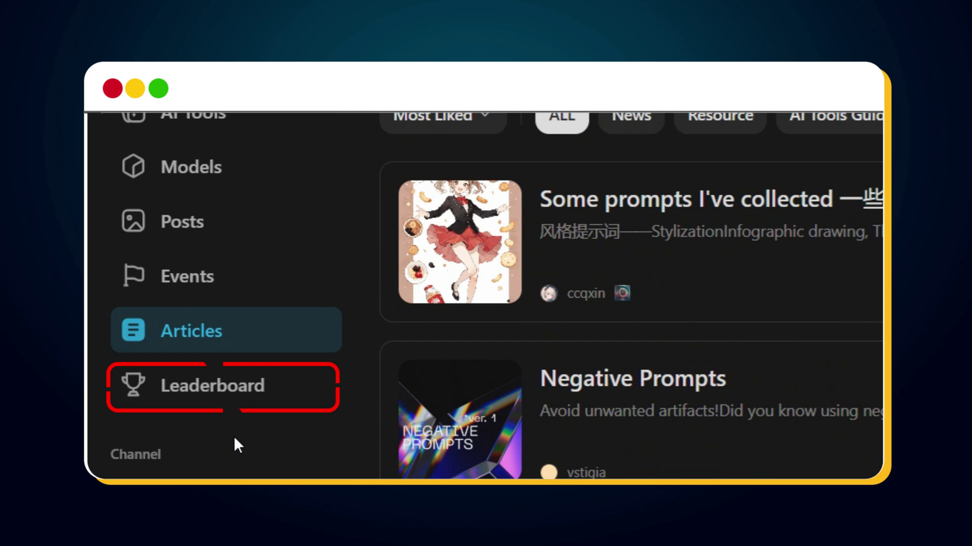
- Scroll through the Leaderboard's Models ranking, then its Creators ranking
{"action": "left_click", "coordinate": [224, 394]}
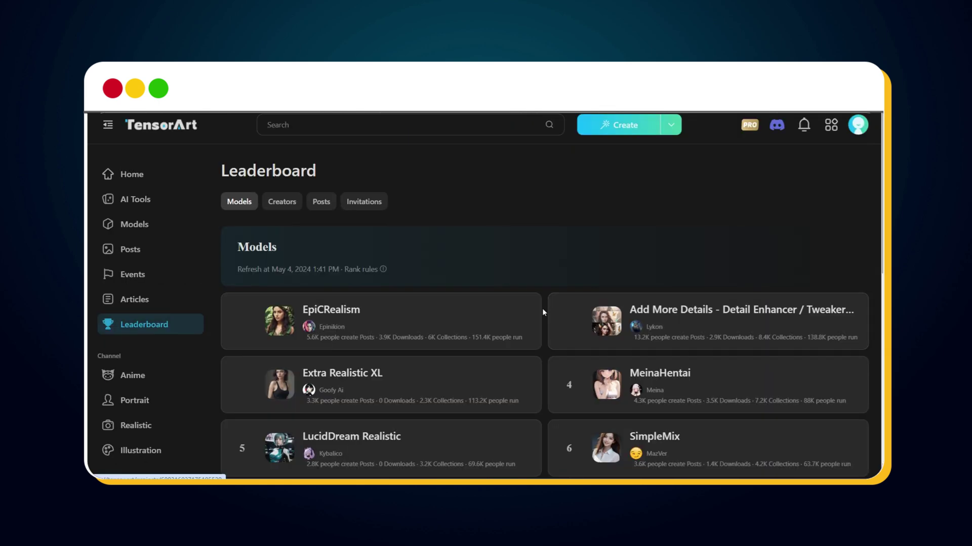
{"action": "scroll", "coordinate": [529, 309], "scroll_direction": "down", "scroll_amount": 4}
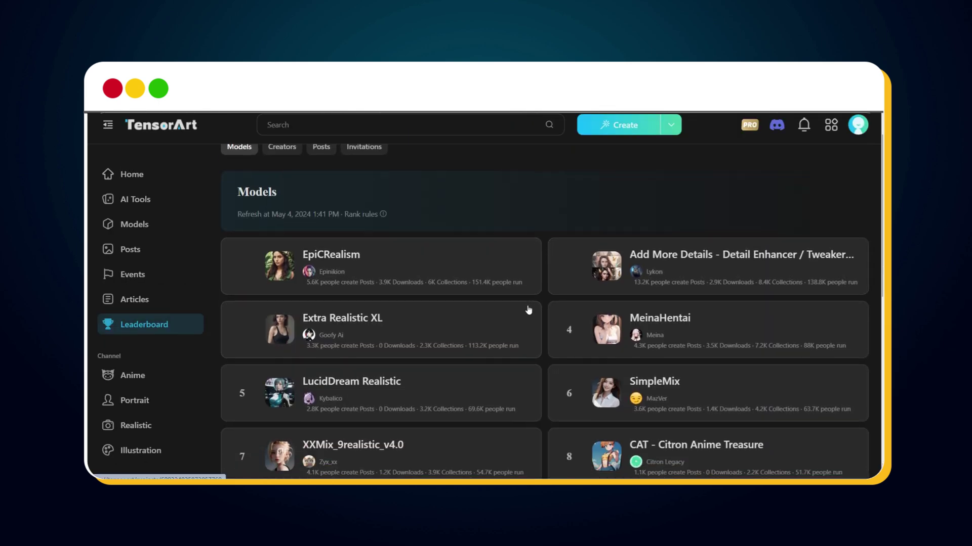
{"action": "scroll", "coordinate": [520, 306], "scroll_direction": "down", "scroll_amount": 5}
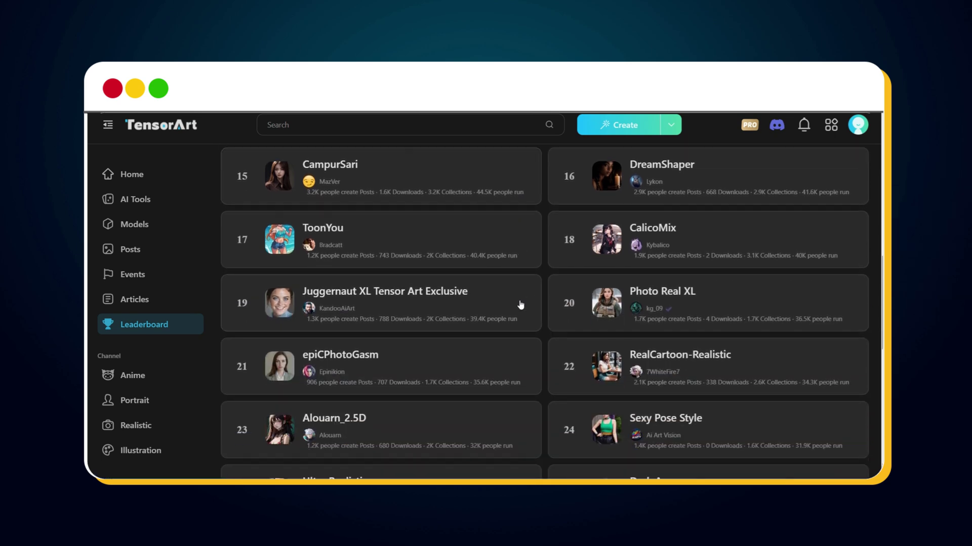
{"action": "scroll", "coordinate": [520, 304], "scroll_direction": "up", "scroll_amount": 10}
{"action": "scroll", "coordinate": [396, 312], "scroll_direction": "up", "scroll_amount": 2}
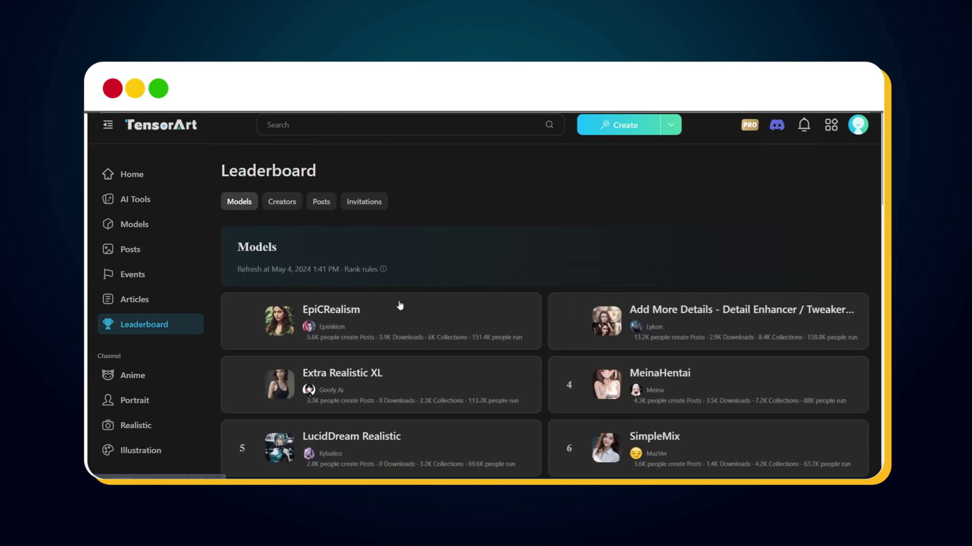
{"action": "left_click", "coordinate": [283, 203]}
{"action": "scroll", "coordinate": [525, 276], "scroll_direction": "down", "scroll_amount": 1}
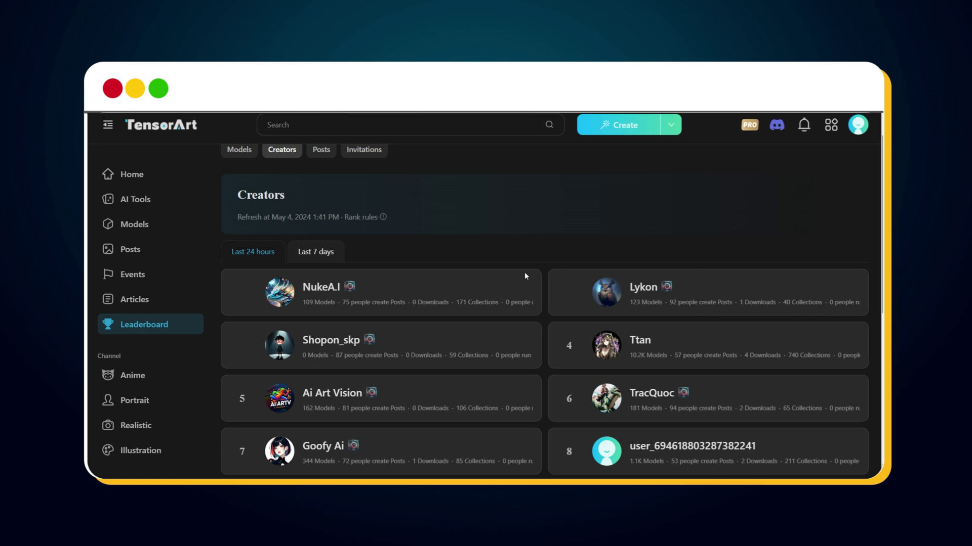
{"action": "scroll", "coordinate": [525, 276], "scroll_direction": "down", "scroll_amount": 4}
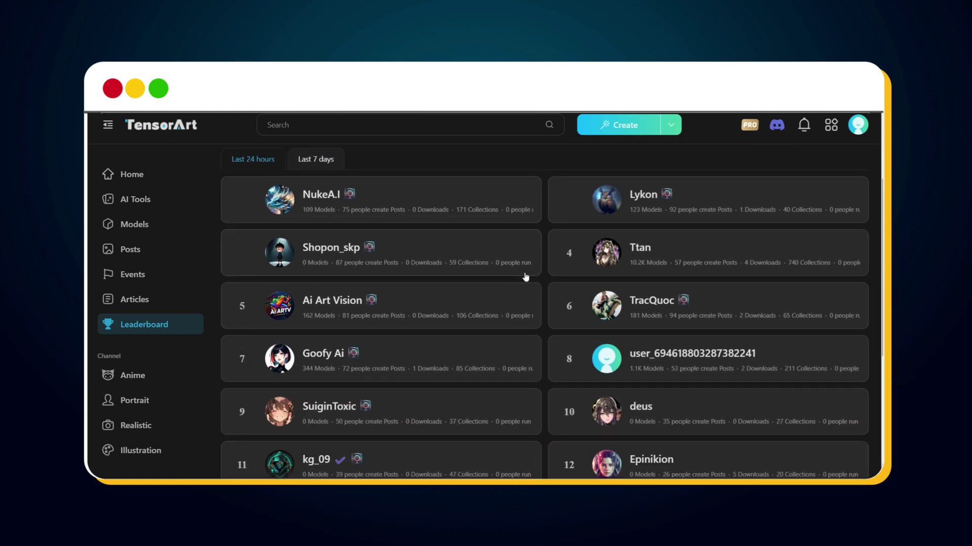
{"action": "scroll", "coordinate": [525, 277], "scroll_direction": "down", "scroll_amount": 3}
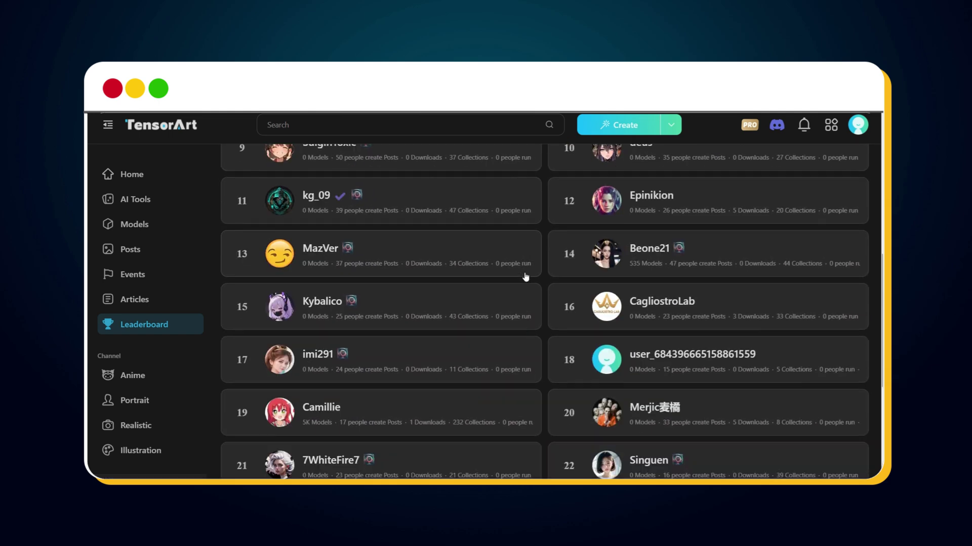
{"action": "scroll", "coordinate": [526, 277], "scroll_direction": "up", "scroll_amount": 3}
{"action": "scroll", "coordinate": [525, 277], "scroll_direction": "up", "scroll_amount": 5}
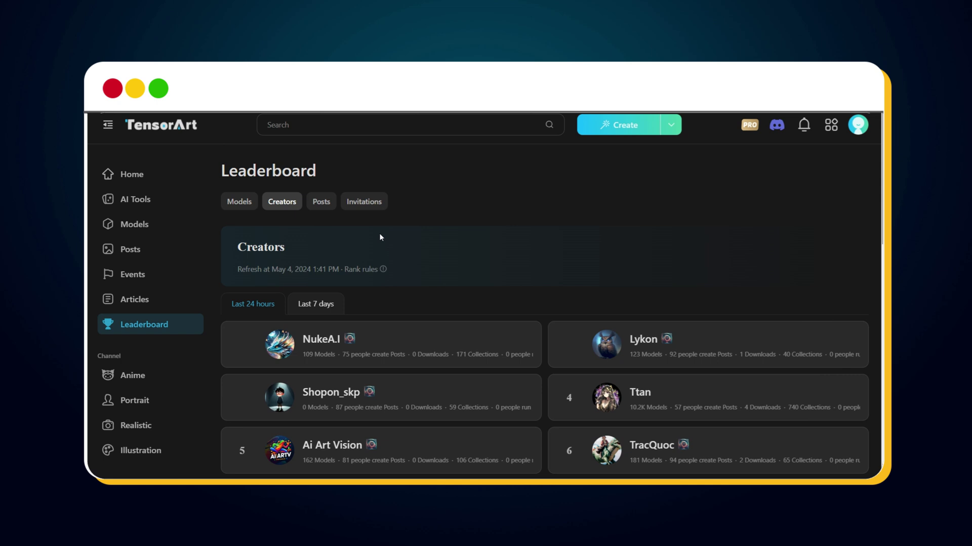
- Switch the Leaderboard to the Posts ranking and scroll down through it
{"action": "left_click", "coordinate": [321, 201]}
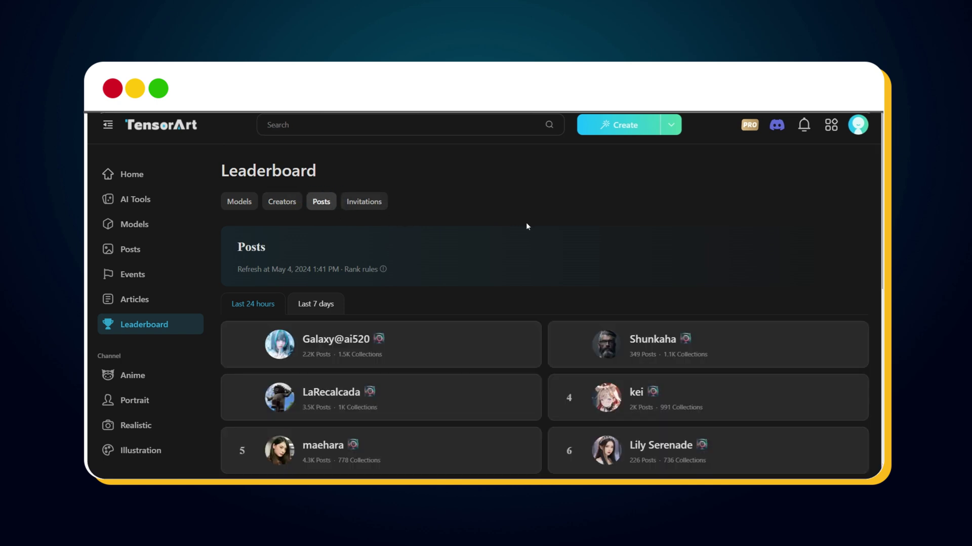
{"action": "scroll", "coordinate": [527, 226], "scroll_direction": "down", "scroll_amount": 1}
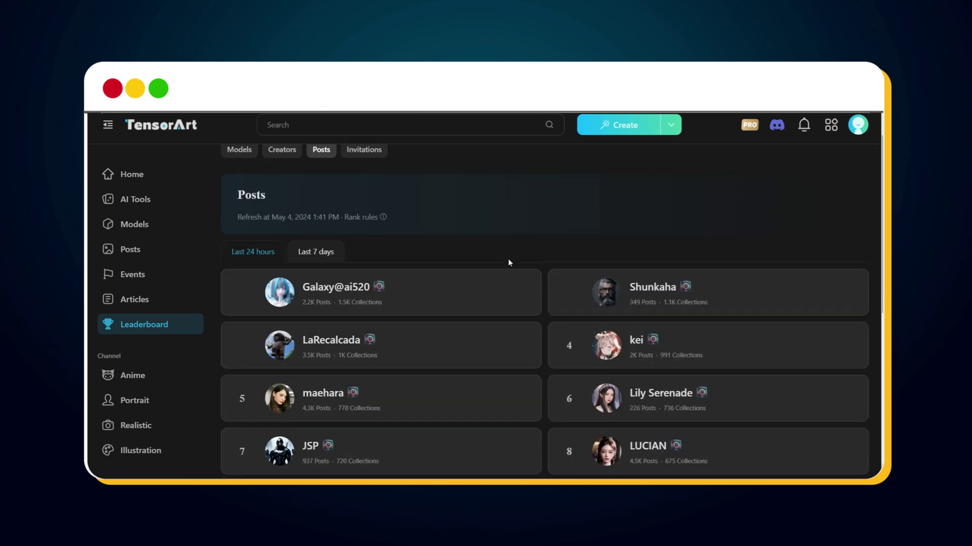
{"action": "scroll", "coordinate": [484, 314], "scroll_direction": "down", "scroll_amount": 1}
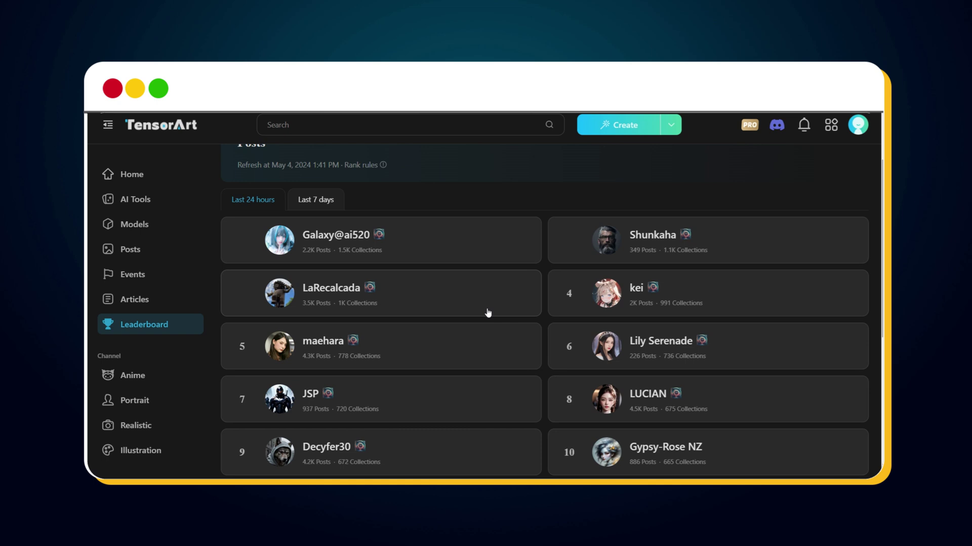
{"action": "scroll", "coordinate": [489, 315], "scroll_direction": "down", "scroll_amount": 1}
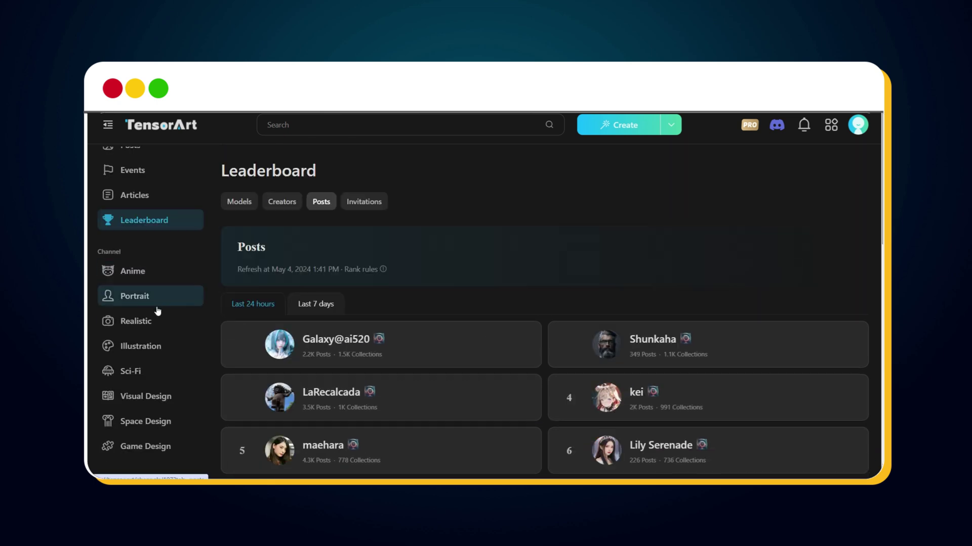
- Open the Anime channel feed and scroll through its images
{"action": "left_click", "coordinate": [151, 279]}
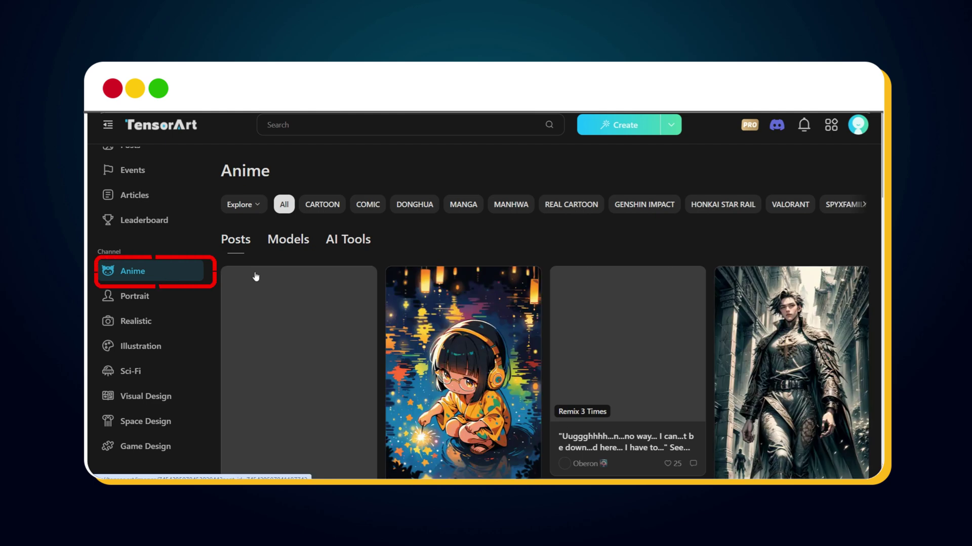
{"action": "scroll", "coordinate": [648, 263], "scroll_direction": "down", "scroll_amount": 3}
{"action": "scroll", "coordinate": [646, 262], "scroll_direction": "down", "scroll_amount": 5}
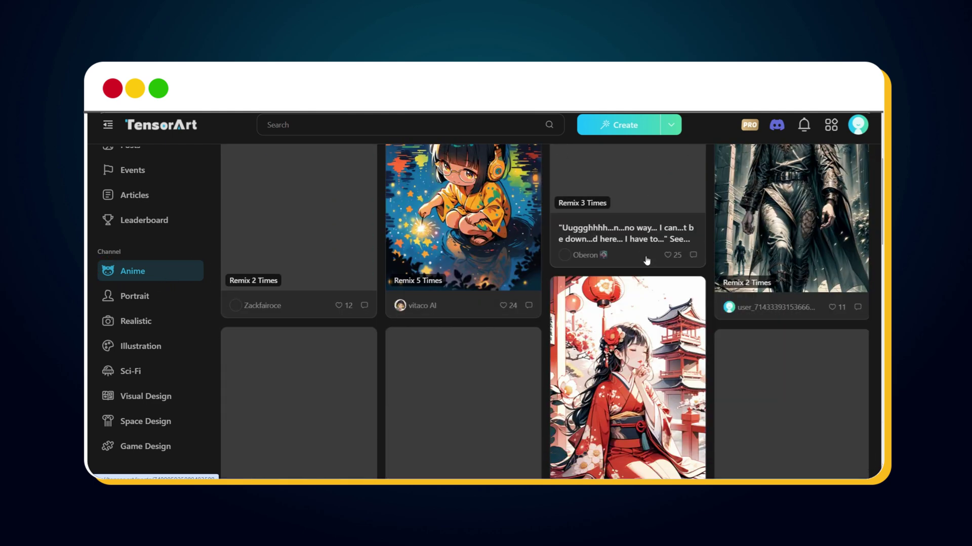
{"action": "scroll", "coordinate": [228, 307], "scroll_direction": "up", "scroll_amount": 10}
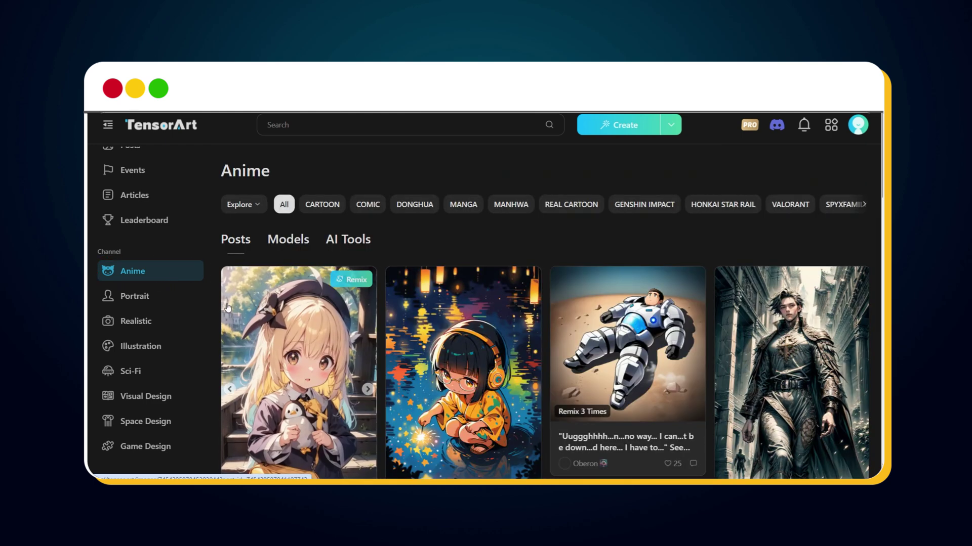
- Visit the Portrait, Realistic, Illustration and Game Design channels, then bring up the Create menu
{"action": "left_click", "coordinate": [142, 297]}
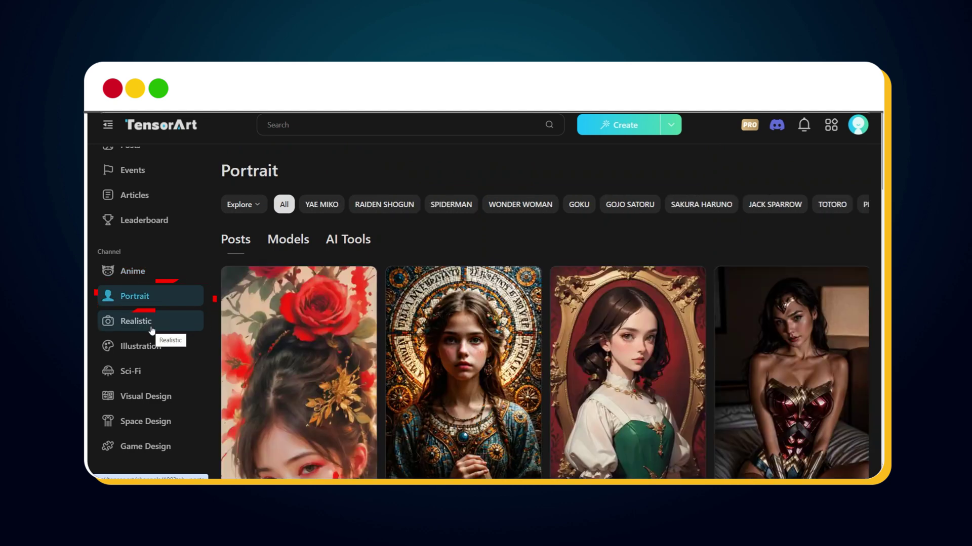
{"action": "left_click", "coordinate": [151, 329]}
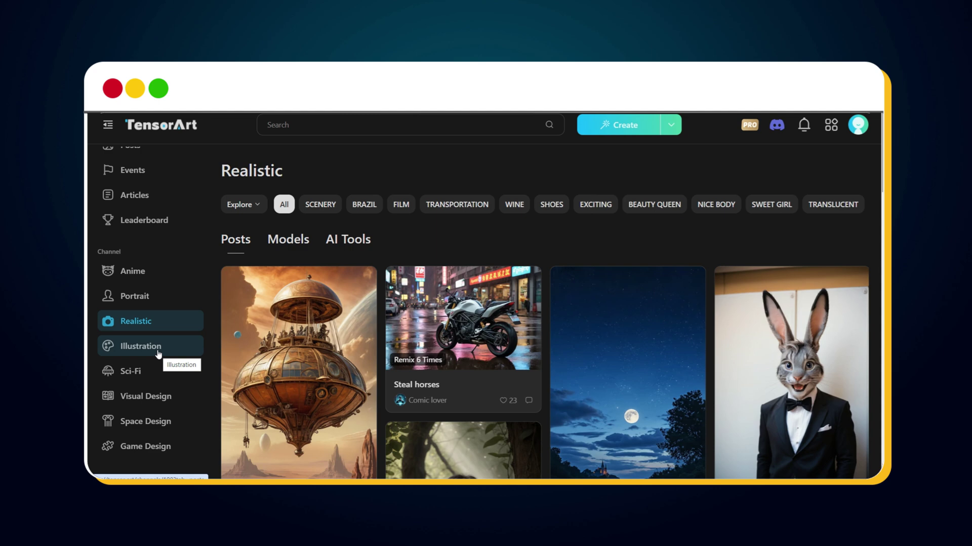
{"action": "left_click", "coordinate": [158, 349]}
{"action": "left_click", "coordinate": [145, 446]}
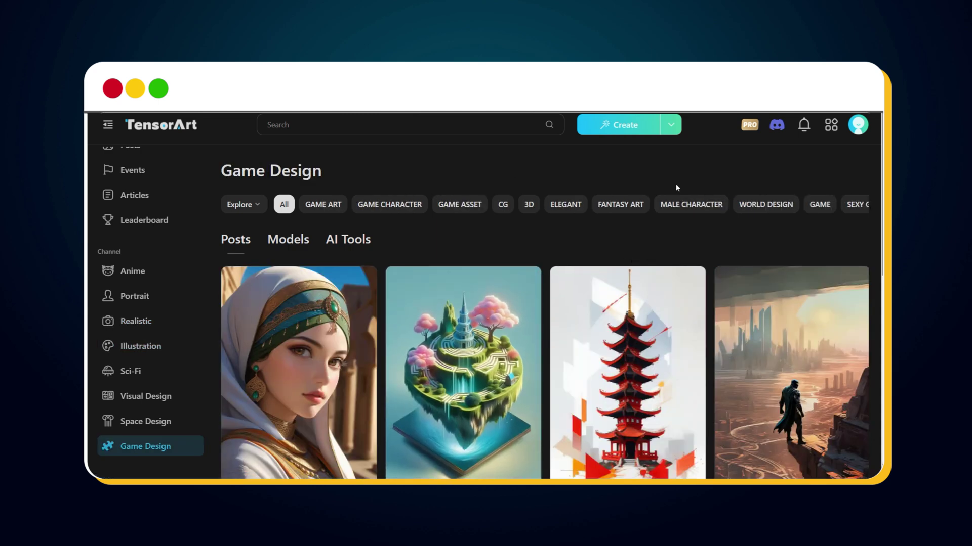
{"action": "mouse_move", "coordinate": [652, 128]}
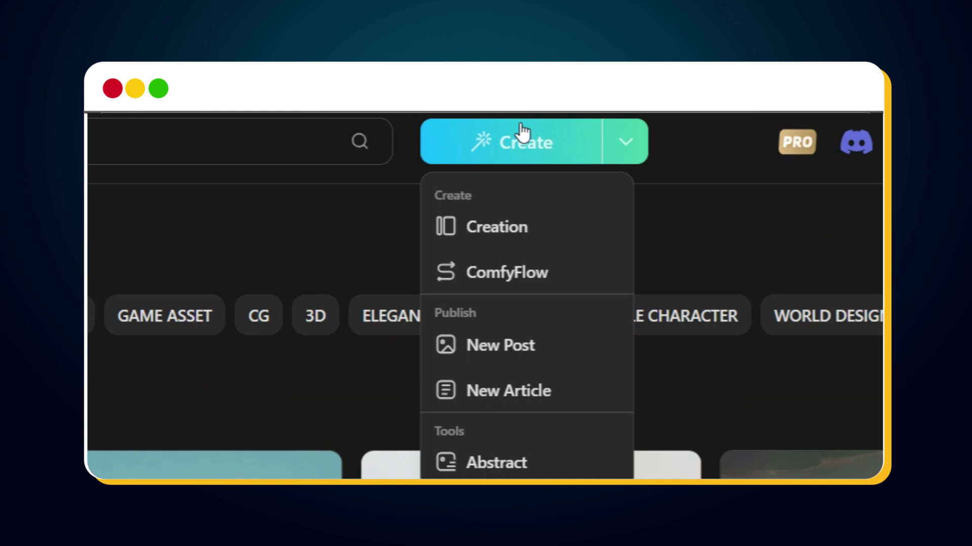
- Start a Creation and enter the prompt 'A dewdrop-covered spider web glistening in morning light'
{"action": "left_click", "coordinate": [528, 140]}
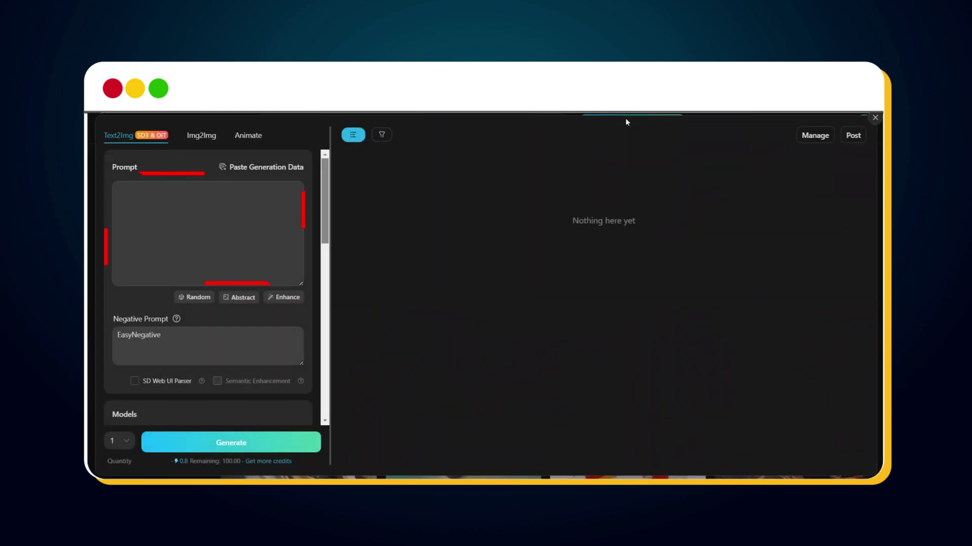
{"action": "left_click", "coordinate": [196, 226]}
{"action": "type", "text": "A dewdrop-covered spider web glistening in morning light"}
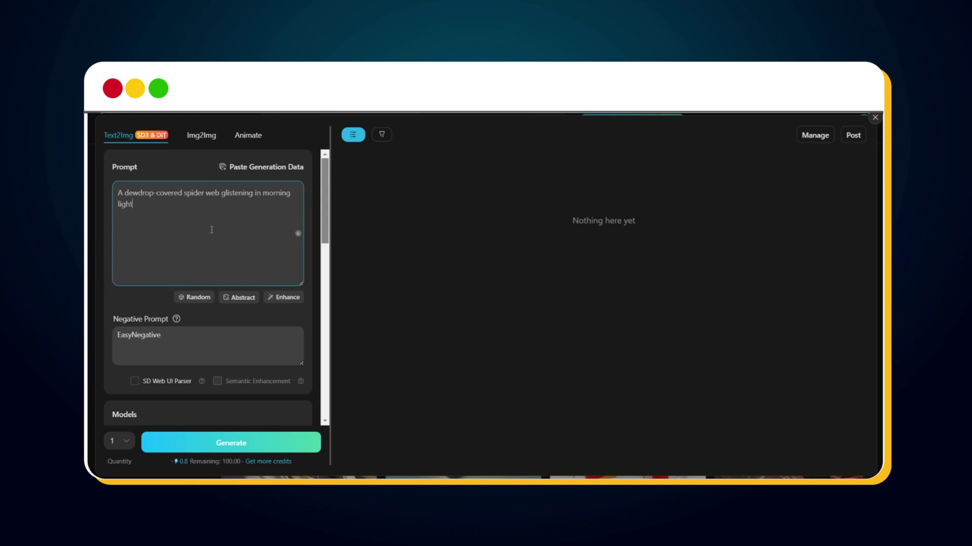
- Pick Stable Diffusion 3 SD3 from the base model list in place of SDXL
{"action": "scroll", "coordinate": [212, 229], "scroll_direction": "down", "scroll_amount": 2}
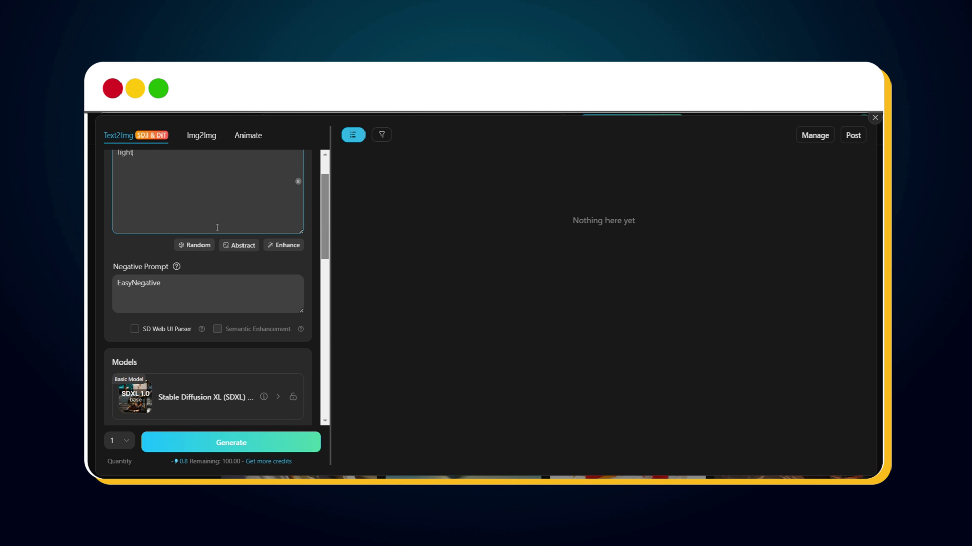
{"action": "left_click", "coordinate": [217, 228]}
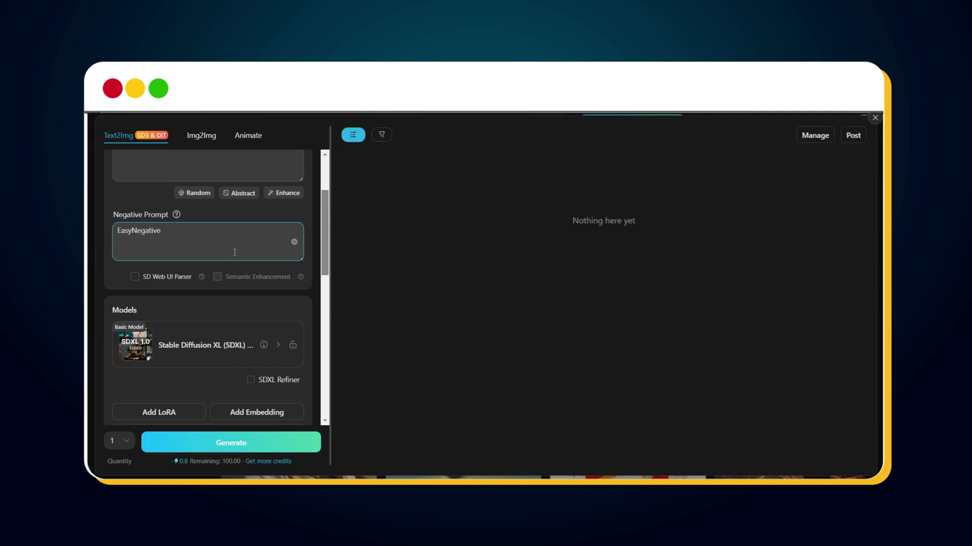
{"action": "scroll", "coordinate": [234, 252], "scroll_direction": "down", "scroll_amount": 2}
{"action": "left_click", "coordinate": [278, 241]}
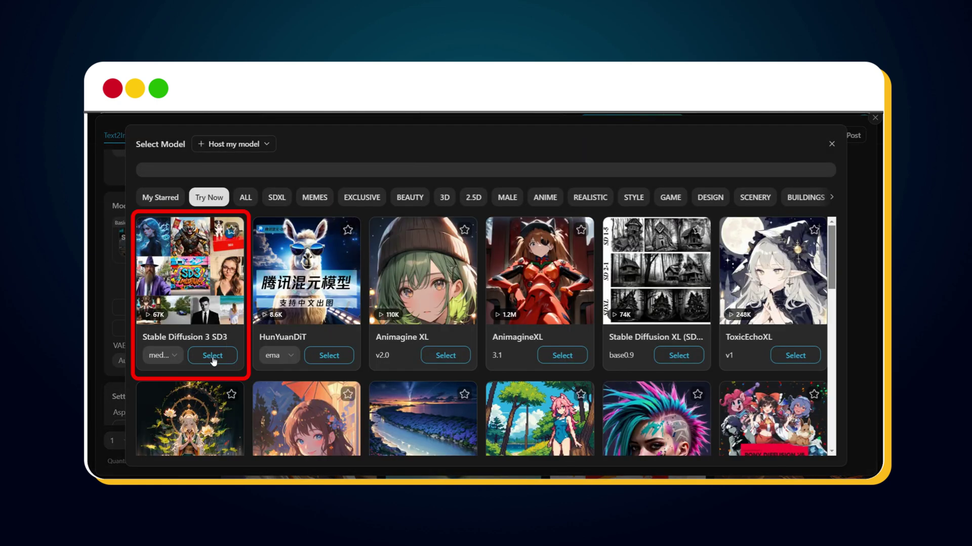
{"action": "left_click", "coordinate": [213, 357]}
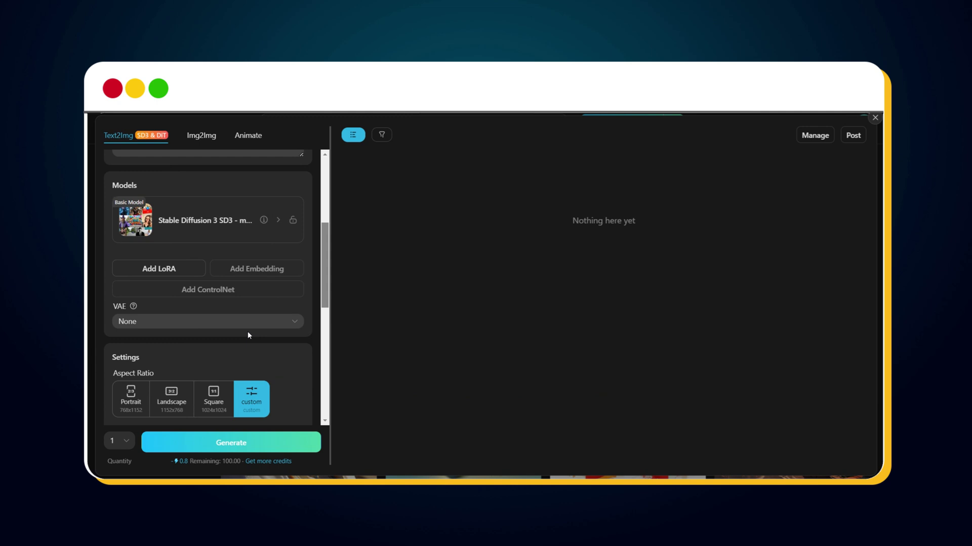
{"action": "scroll", "coordinate": [266, 305], "scroll_direction": "down", "scroll_amount": 1}
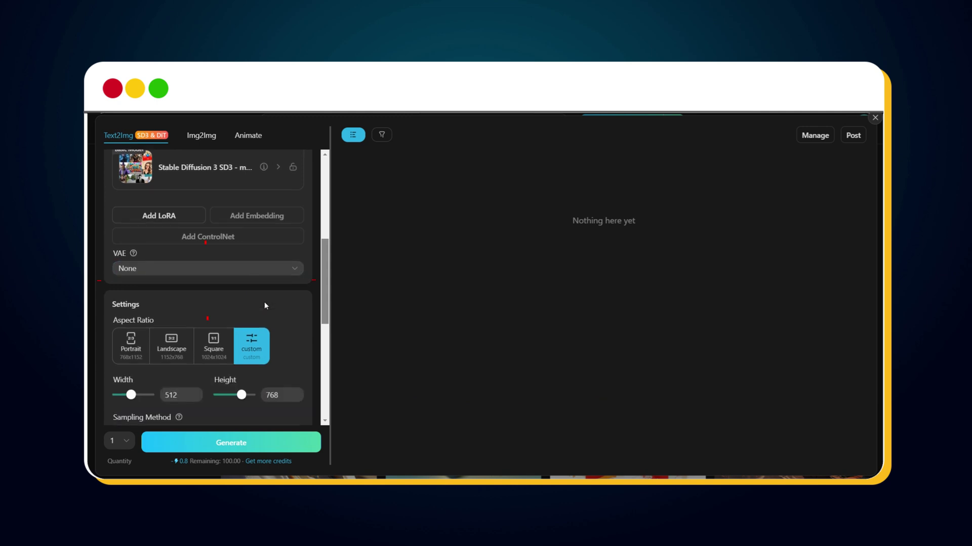
{"action": "scroll", "coordinate": [264, 306], "scroll_direction": "down", "scroll_amount": 1}
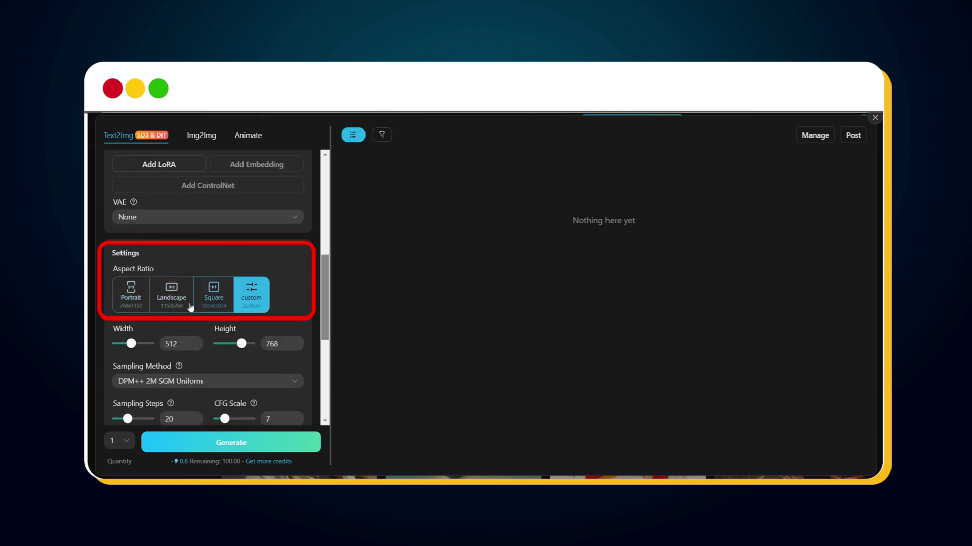
- Set the aspect ratio to Landscape 1152×768 with 25 sampling steps
{"action": "left_click", "coordinate": [190, 307]}
{"action": "scroll", "coordinate": [281, 278], "scroll_direction": "down", "scroll_amount": 1}
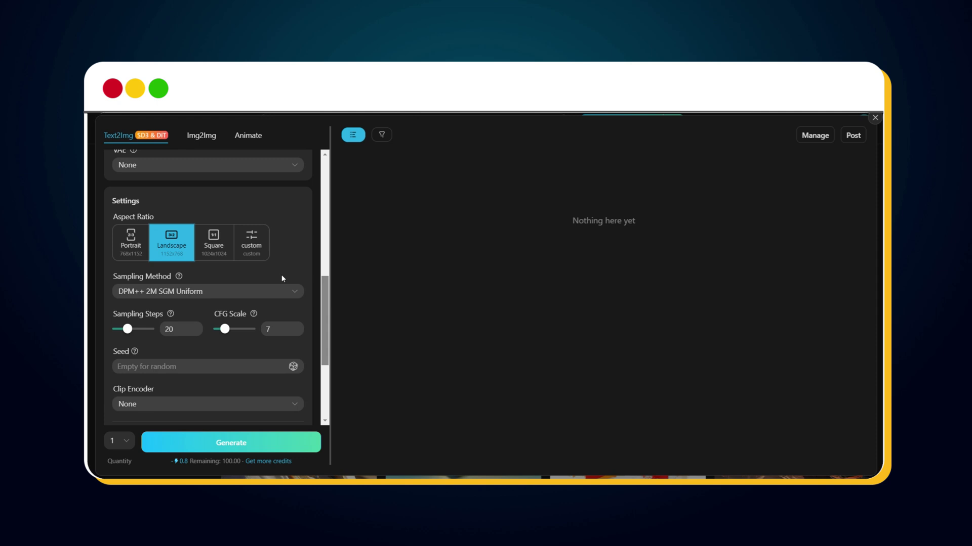
{"action": "scroll", "coordinate": [282, 278], "scroll_direction": "down", "scroll_amount": 1}
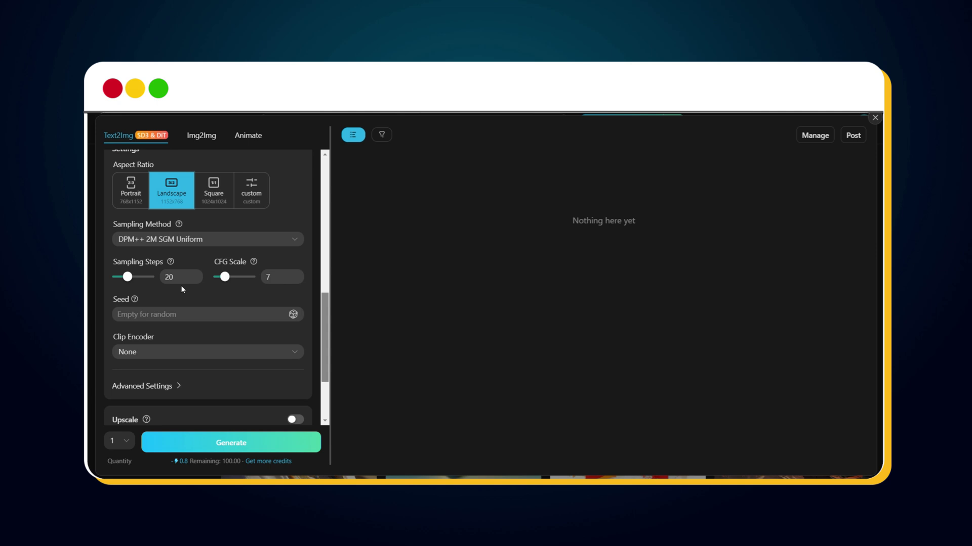
{"action": "type", "text": "25"}
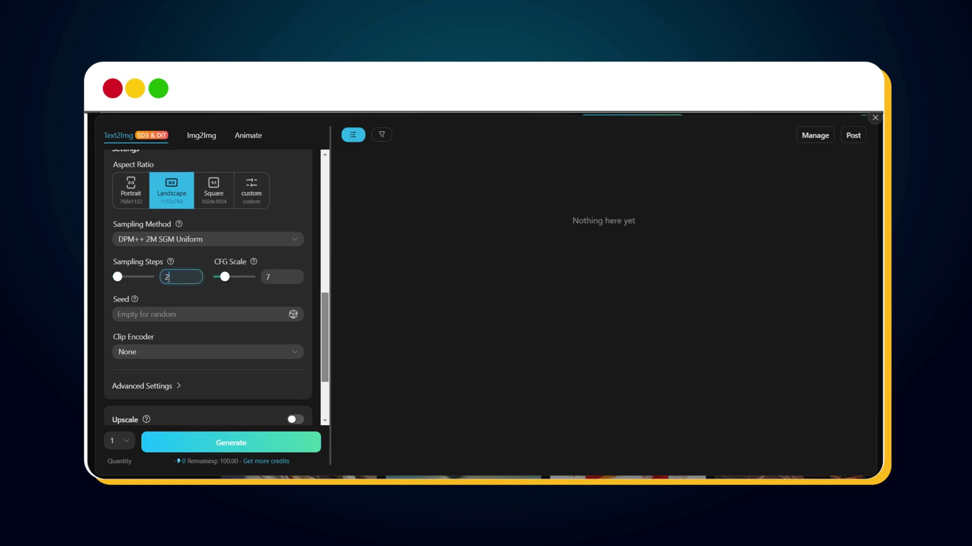
{"action": "left_click", "coordinate": [218, 301]}
- Set the image quantity to 2 per generation
{"action": "scroll", "coordinate": [243, 299], "scroll_direction": "down", "scroll_amount": 1}
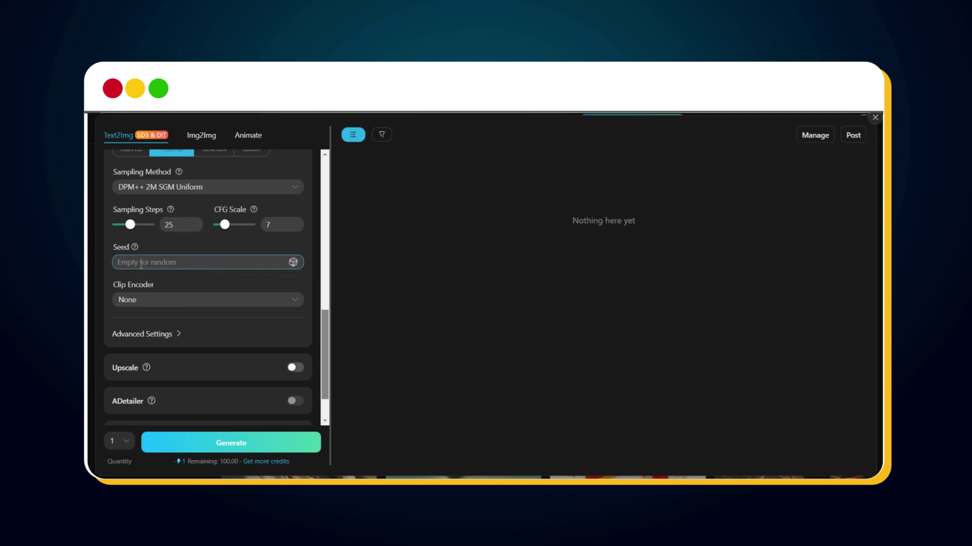
{"action": "scroll", "coordinate": [202, 329], "scroll_direction": "down", "scroll_amount": 1}
{"action": "left_click", "coordinate": [126, 442]}
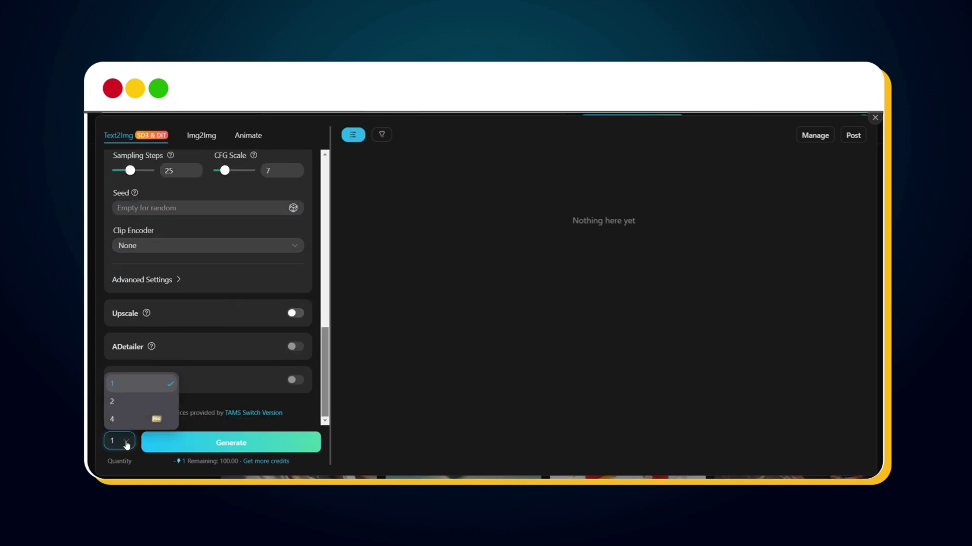
{"action": "left_click", "coordinate": [130, 403]}
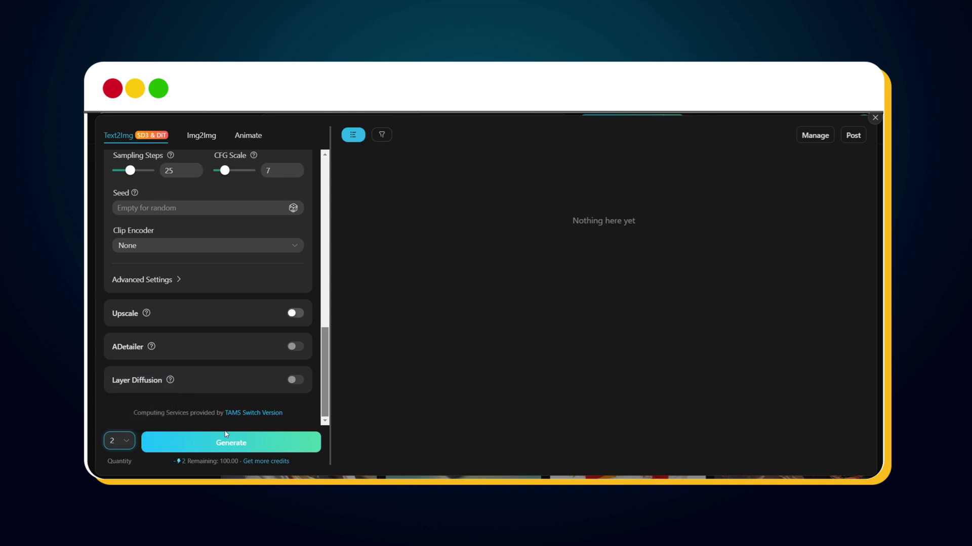
- Generate spider-web images, enhance the prompt into a 'serene morning scene' description, and generate again
{"action": "left_click", "coordinate": [255, 445]}
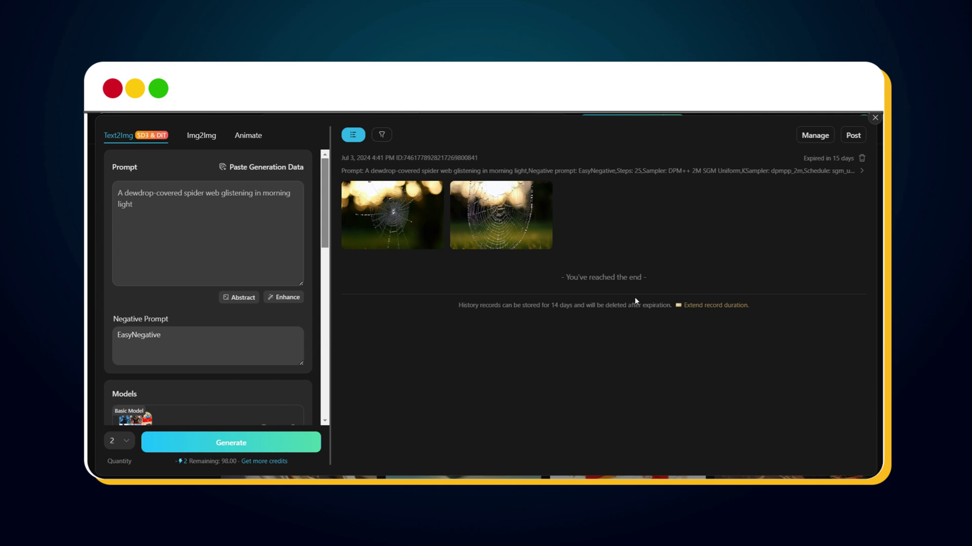
{"action": "left_click", "coordinate": [285, 298]}
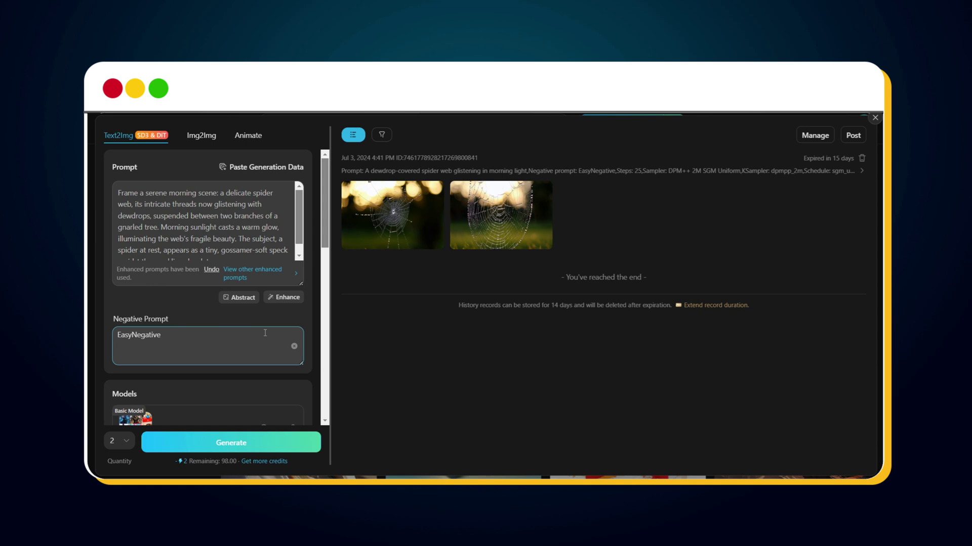
{"action": "scroll", "coordinate": [250, 354], "scroll_direction": "down", "scroll_amount": 1}
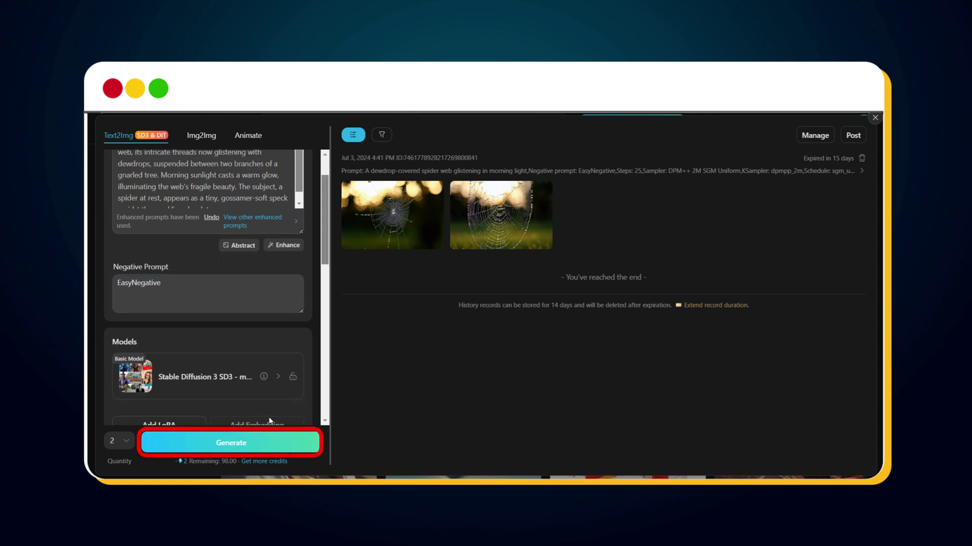
{"action": "left_click", "coordinate": [270, 440]}
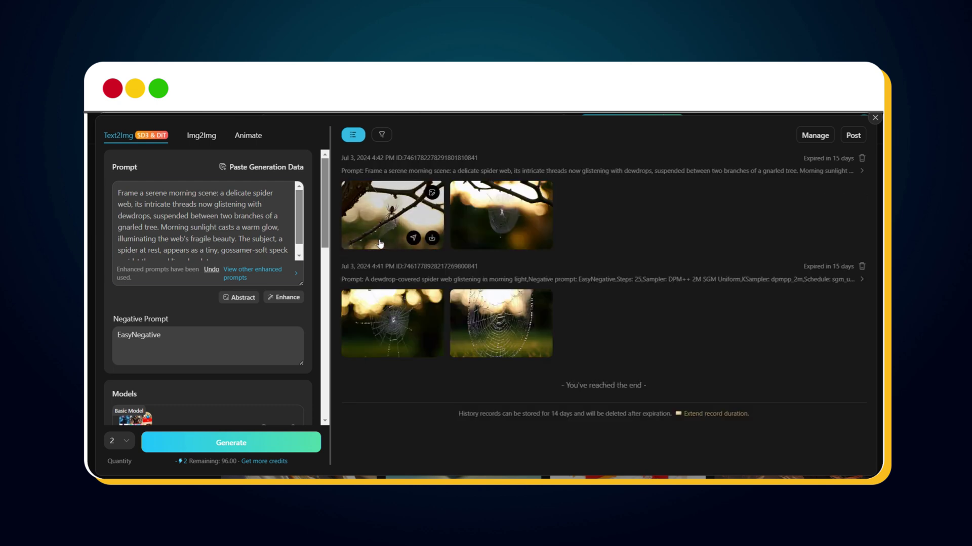
- Flip between the two spider-web previews, close the lightbox, and select the SD3 prompt template
{"action": "left_click", "coordinate": [387, 224]}
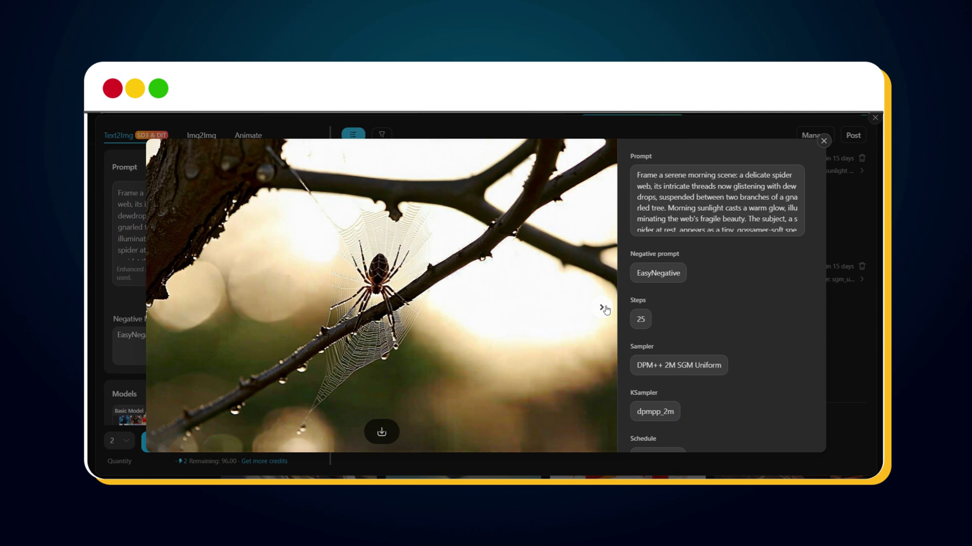
{"action": "left_click", "coordinate": [606, 311]}
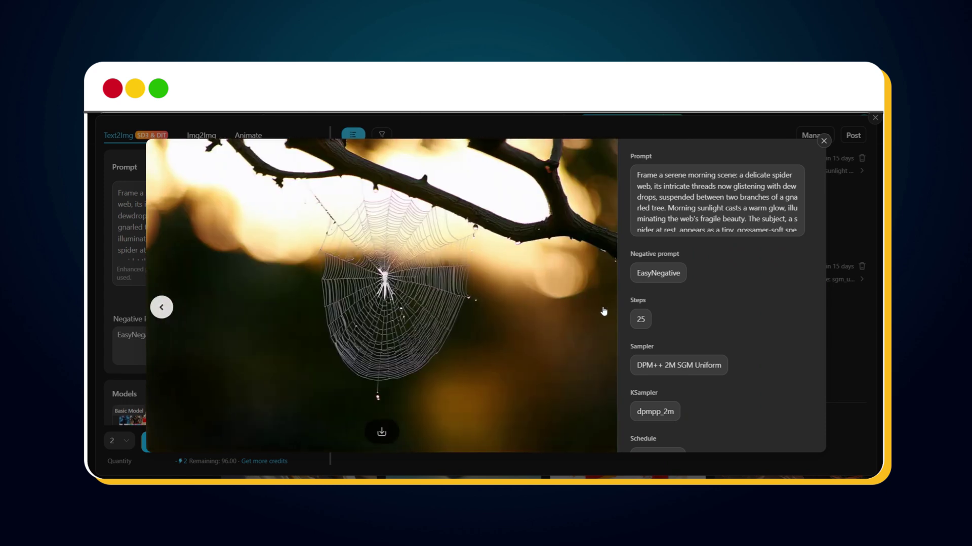
{"action": "left_click", "coordinate": [604, 311]}
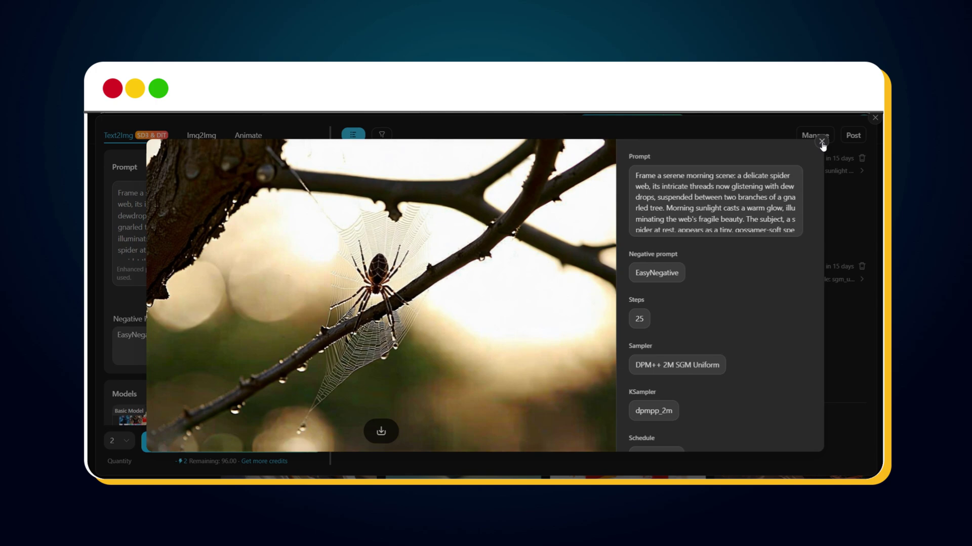
{"action": "left_click", "coordinate": [823, 143]}
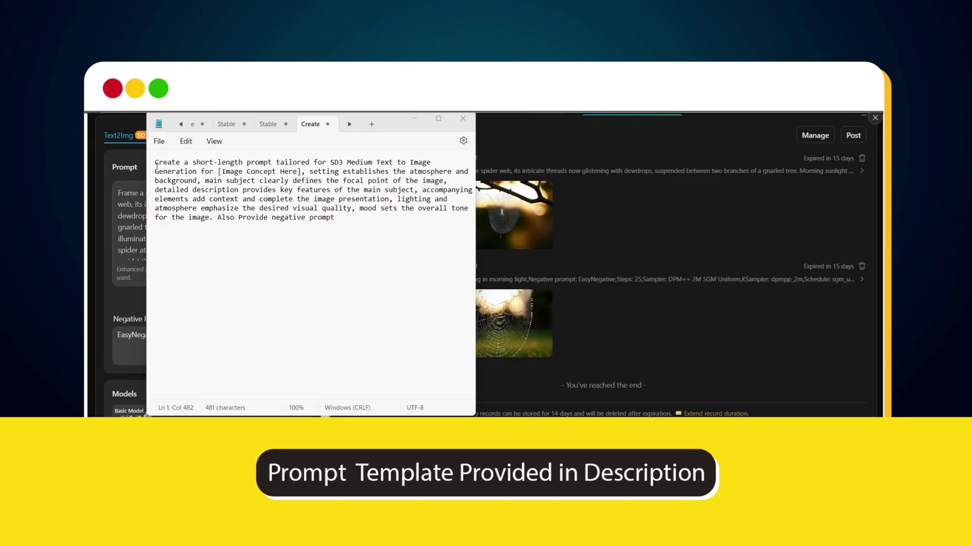
{"action": "left_click_drag", "start_coordinate": [155, 163], "coordinate": [338, 227]}
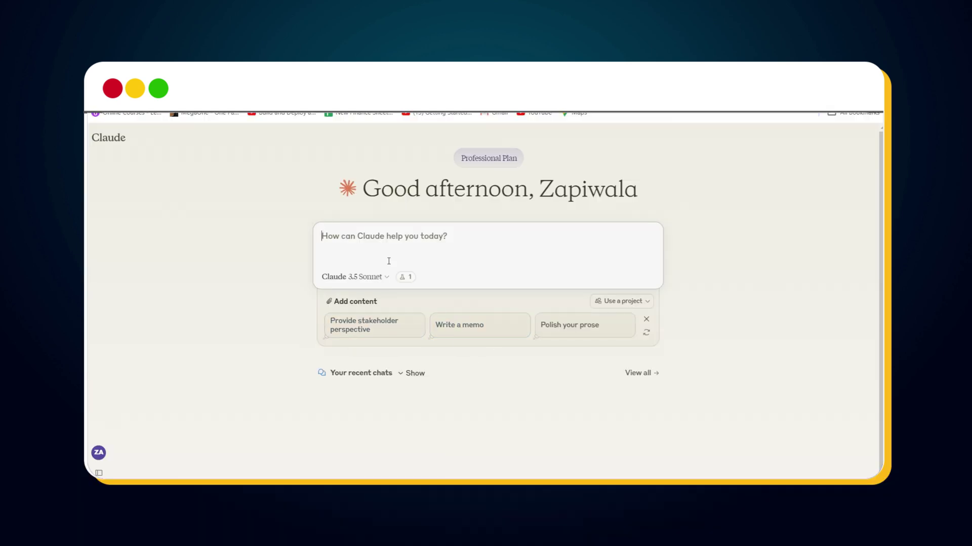
- Send Claude the SD3 template with the 'Realistic:' spider-web concept replacing [Image Concept Here]
{"action": "type", "text": "Create a short-length prompt tailored for SD3 Medium Text to Image Generation for [Image Concept Here], setting establishes the atmosphere and background, main subject clearly defines the focal point of the image, detailed description provides key features of the main subject, accompanying elements add context and complete the image presentation, lighting and atmosphere emphasize the desired visual quality, mood sets the overall tone for the image. Also Provide negative prompt"}
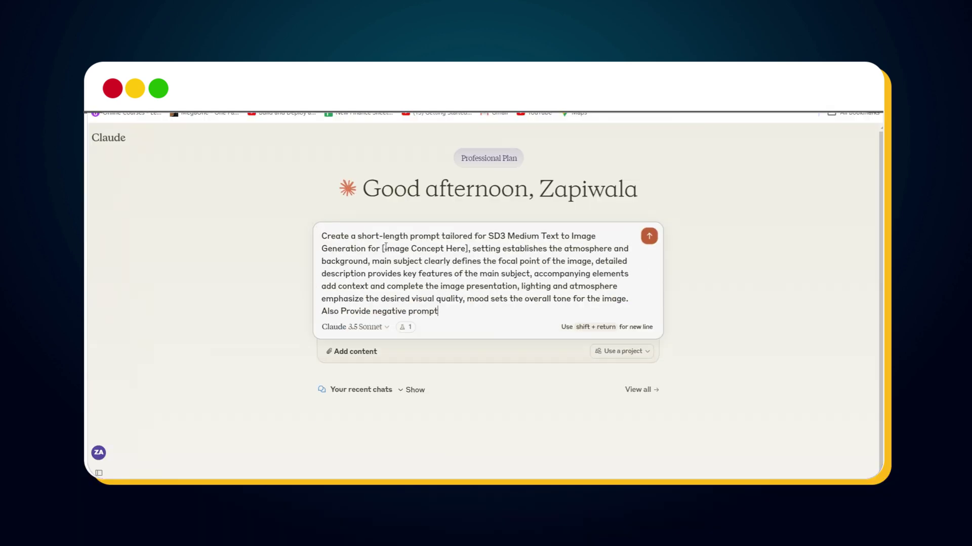
{"action": "left_click_drag", "start_coordinate": [383, 249], "coordinate": [464, 249]}
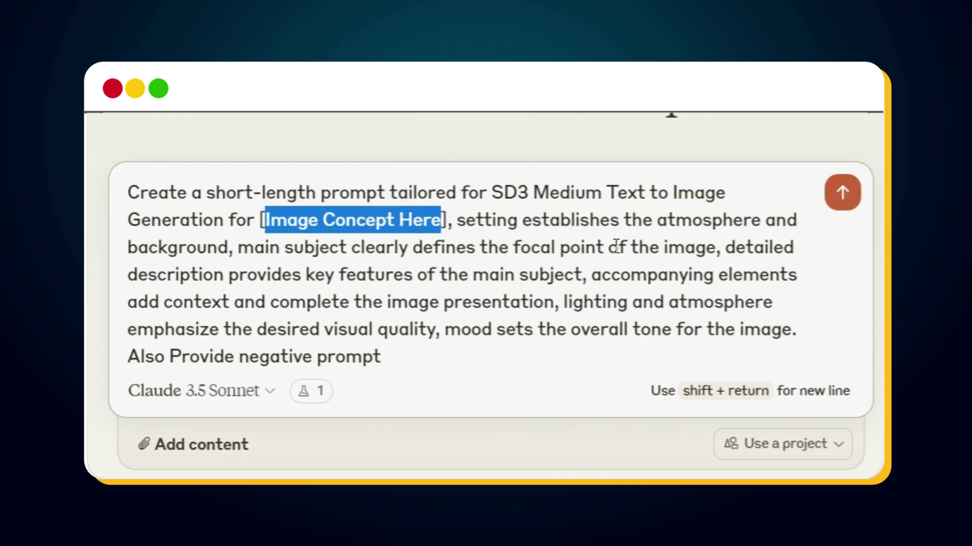
{"action": "type", "text": "A dewdrop-covered spider web glistening in morning light"}
{"action": "type", "text": "Realistic:"}
{"action": "left_click", "coordinate": [842, 192]}
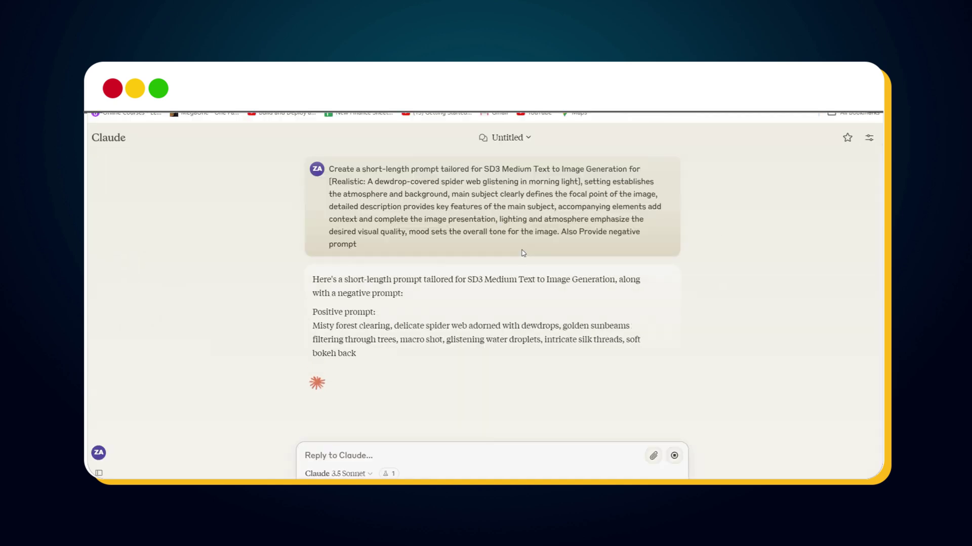
- Select and copy Claude's positive prompt for the dewdrop spider web
{"action": "scroll", "coordinate": [516, 253], "scroll_direction": "down", "scroll_amount": 1}
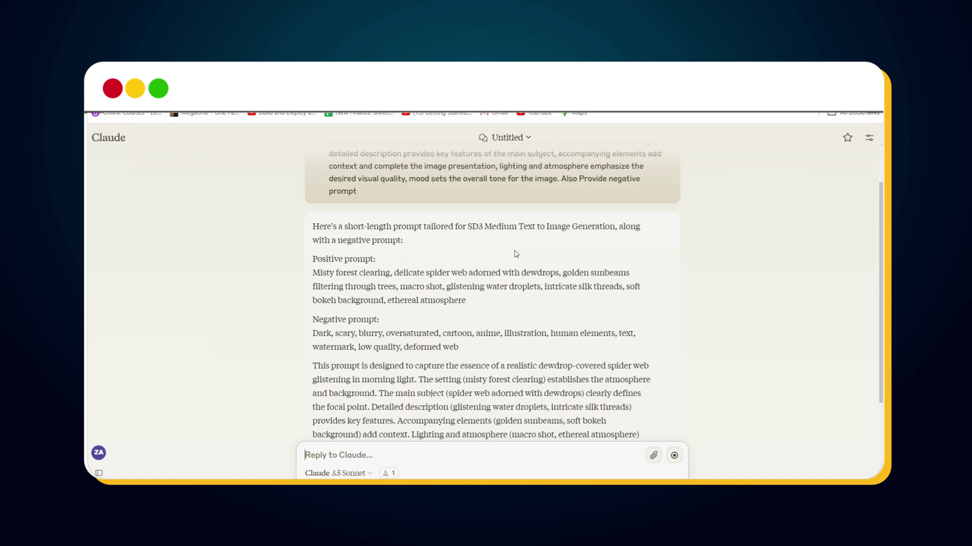
{"action": "left_click_drag", "start_coordinate": [314, 264], "coordinate": [477, 297]}
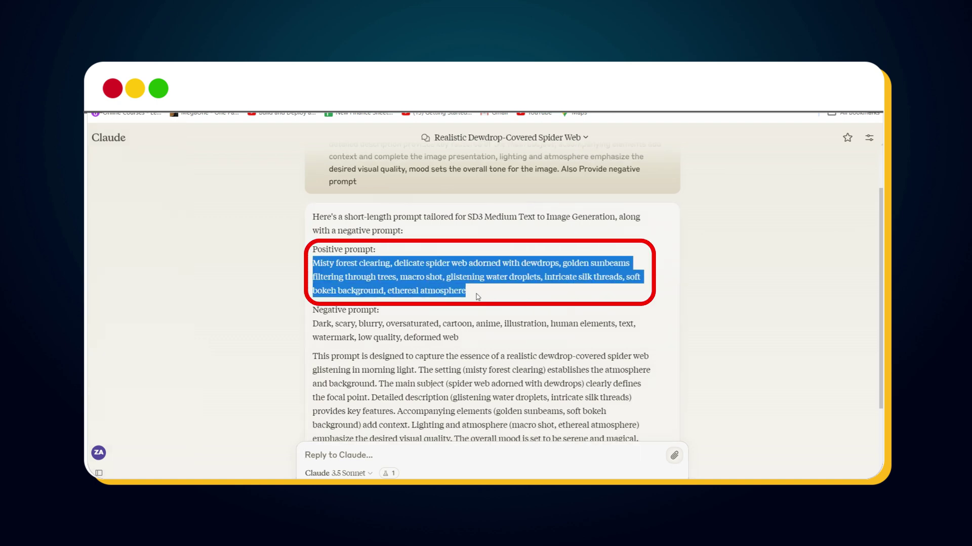
{"action": "left_click_drag", "start_coordinate": [312, 324], "coordinate": [458, 338]}
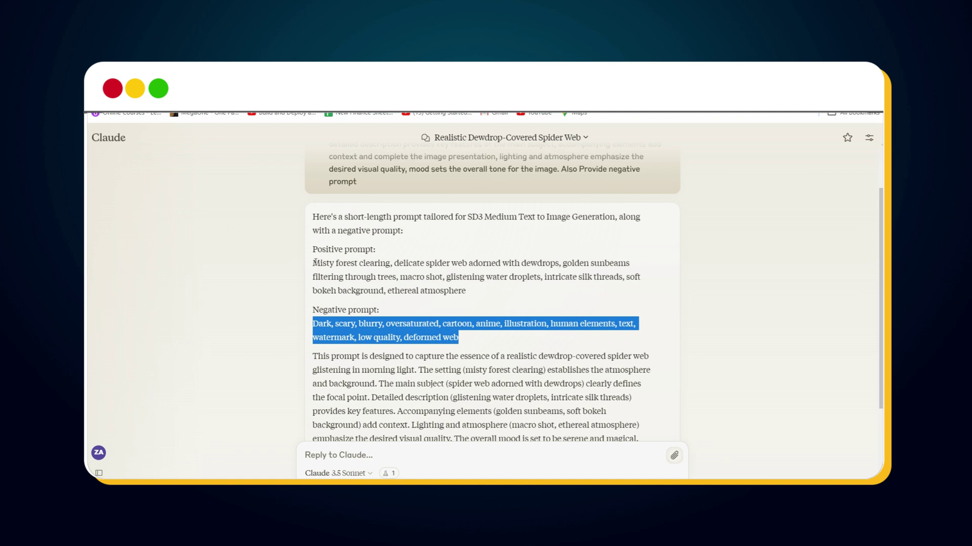
{"action": "left_click_drag", "start_coordinate": [315, 263], "coordinate": [466, 291]}
{"action": "key", "text": "ctrl+c"}
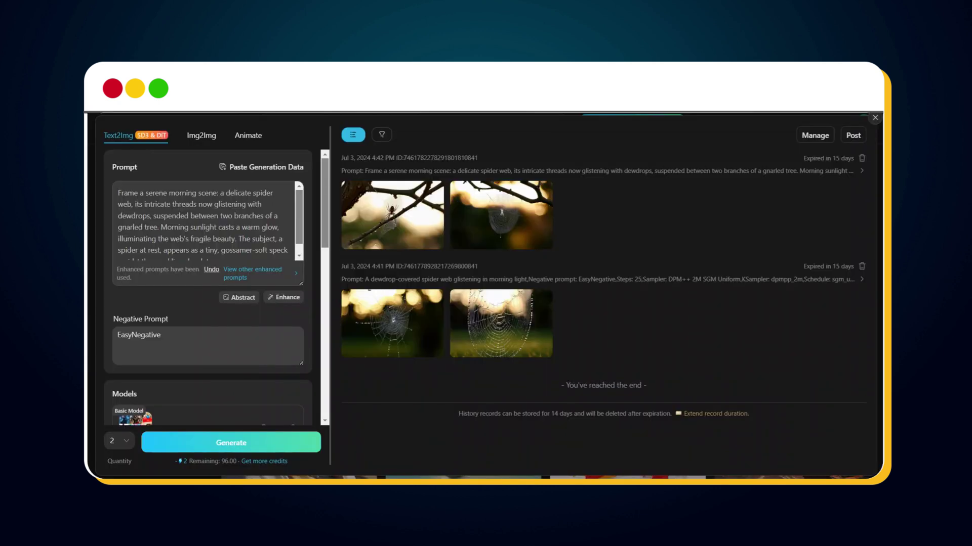
{"action": "left_click", "coordinate": [159, 217]}
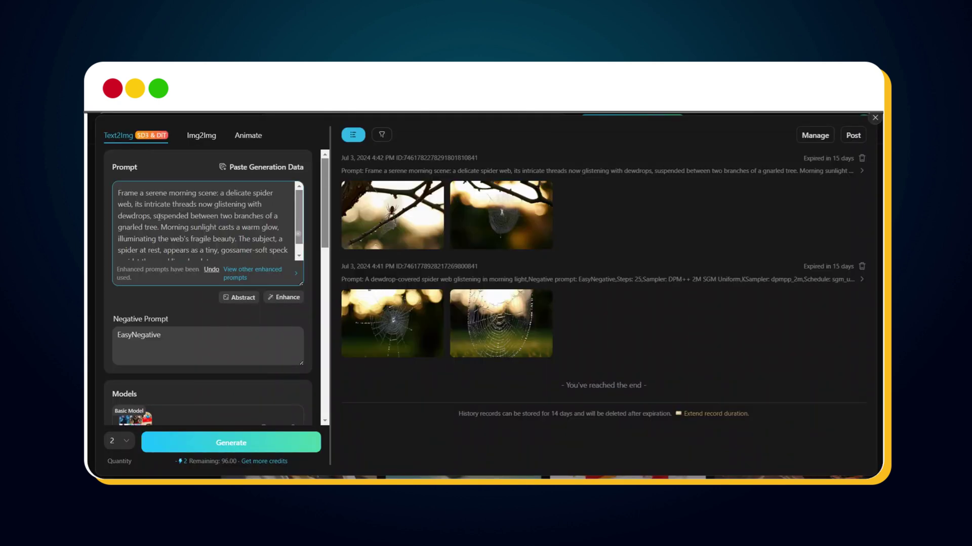
- Paste Claude's positive prompt into Prompt and its negative prompt over EasyNegative
{"action": "key", "text": "ctrl+a"}
{"action": "key", "text": "ctrl+v"}
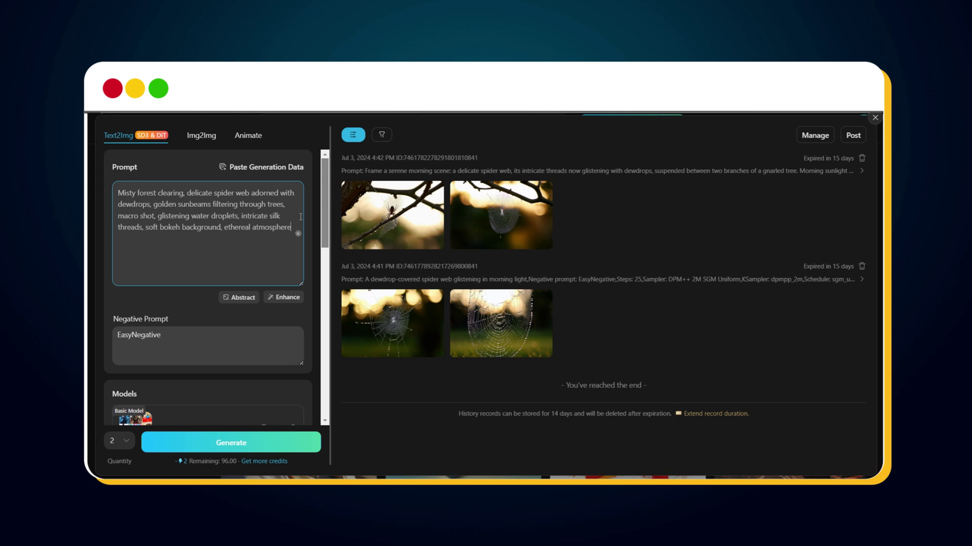
{"action": "key", "text": "alt+Tab"}
{"action": "left_click", "coordinate": [316, 325]}
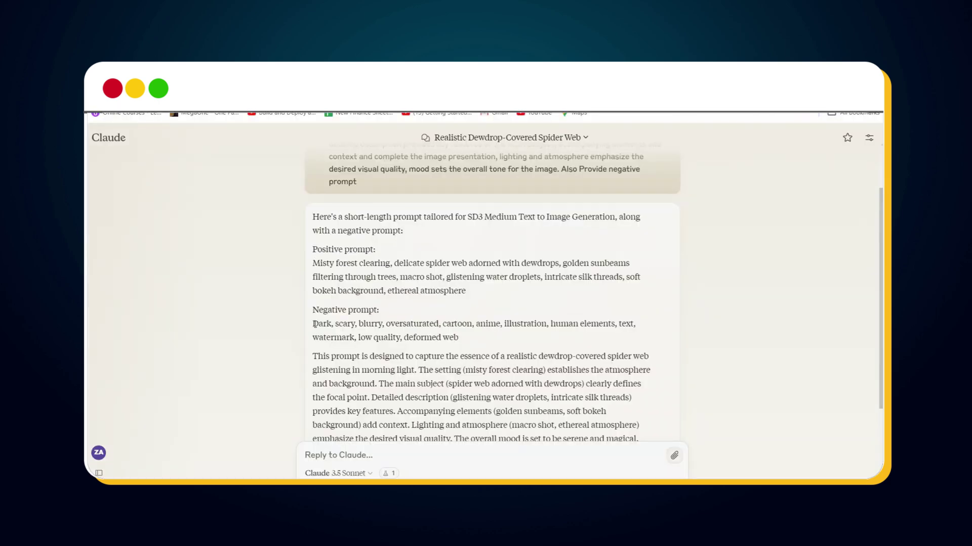
{"action": "left_click_drag", "start_coordinate": [315, 324], "coordinate": [461, 345]}
{"action": "key", "text": "ctrl+c"}
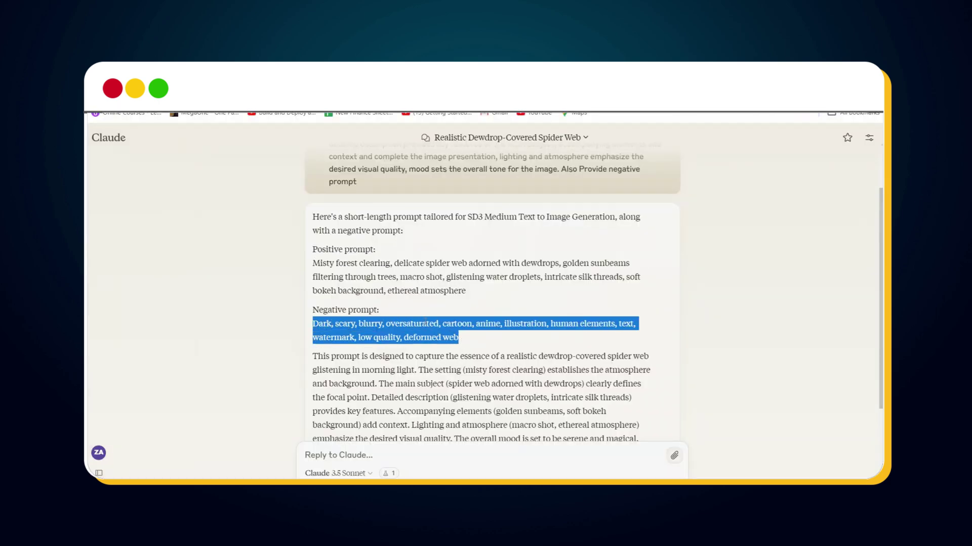
{"action": "key", "text": "alt+Tab"}
{"action": "left_click", "coordinate": [149, 343]}
{"action": "key", "text": "ctrl+a"}
{"action": "key", "text": "ctrl+v"}
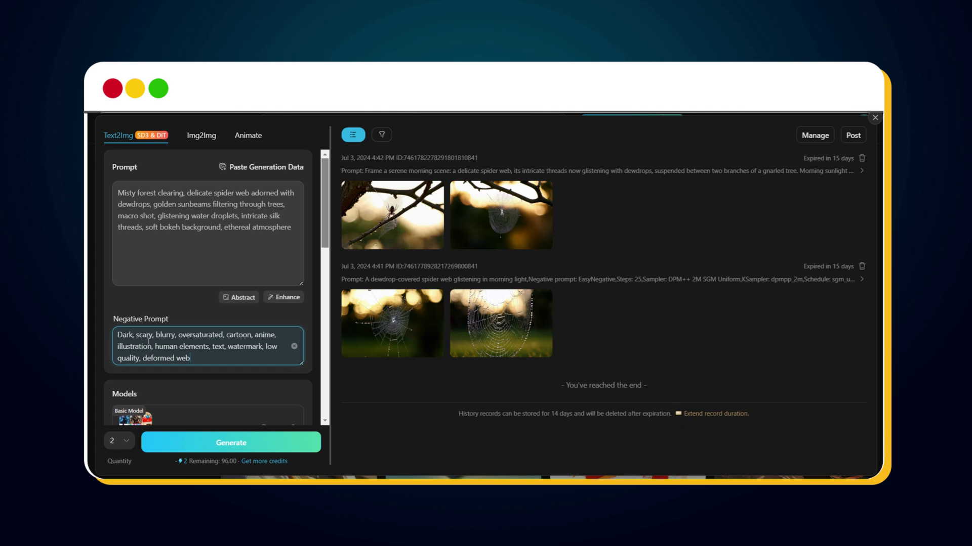
{"action": "scroll", "coordinate": [213, 364], "scroll_direction": "down", "scroll_amount": 1}
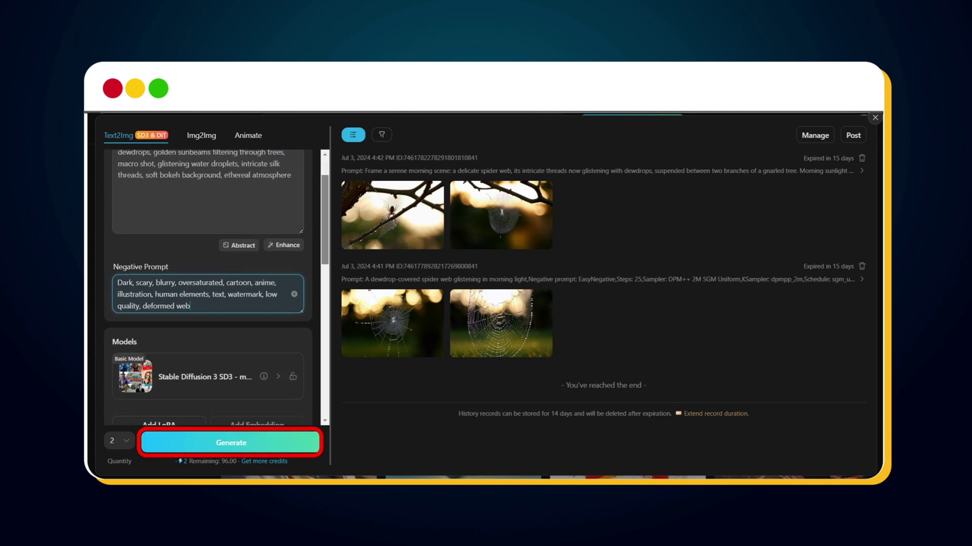
- Generate two misty-forest spider-web images and flip through both in the preview
{"action": "left_click", "coordinate": [263, 445]}
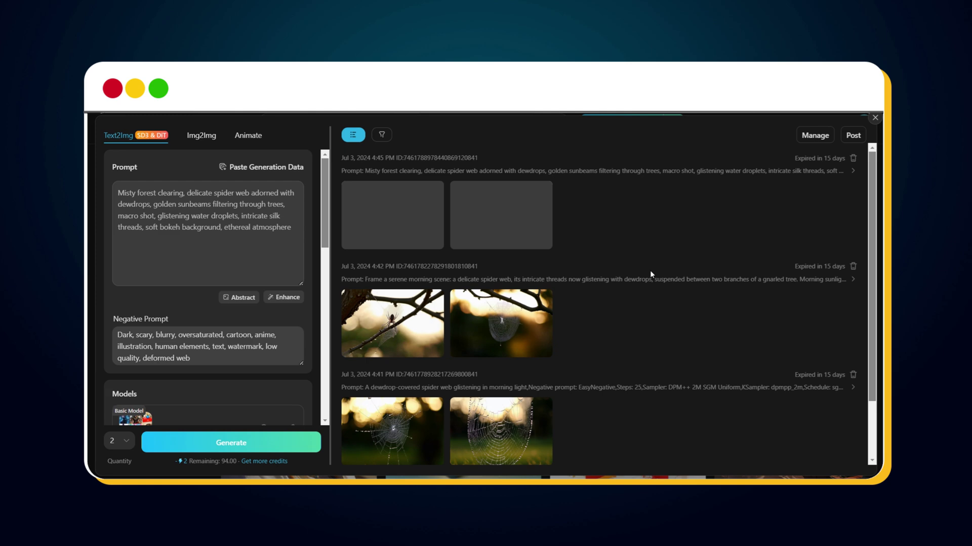
{"action": "left_click", "coordinate": [374, 212]}
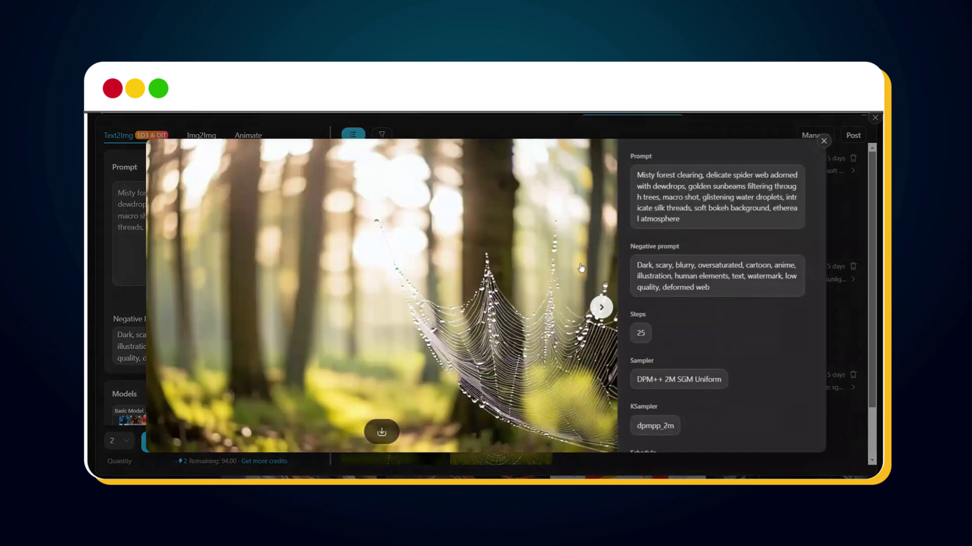
{"action": "left_click", "coordinate": [607, 309]}
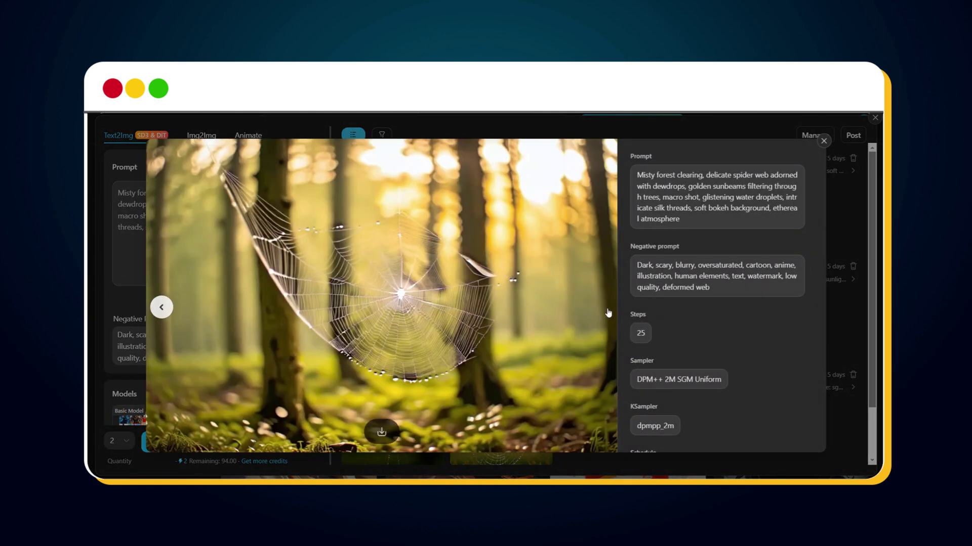
{"action": "left_click", "coordinate": [161, 307]}
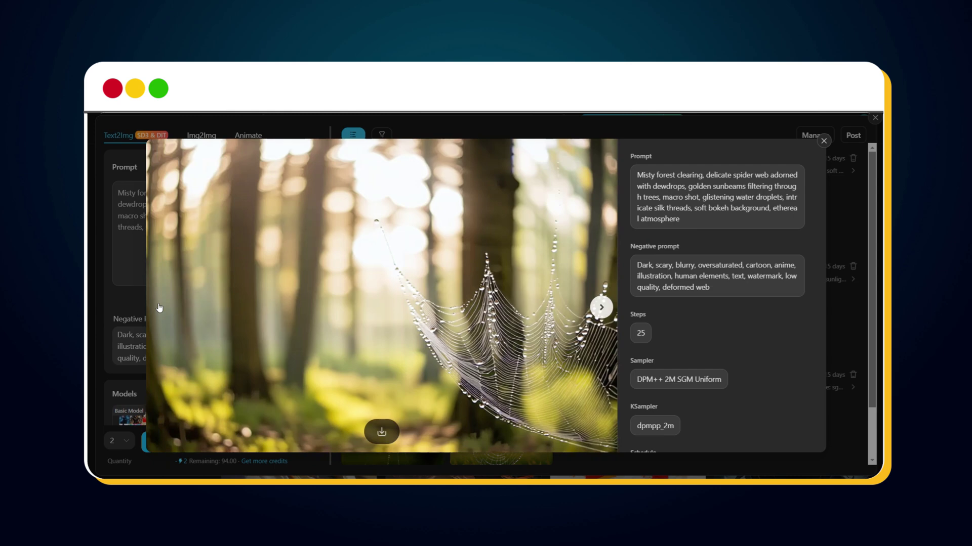
{"action": "key", "text": "Escape"}
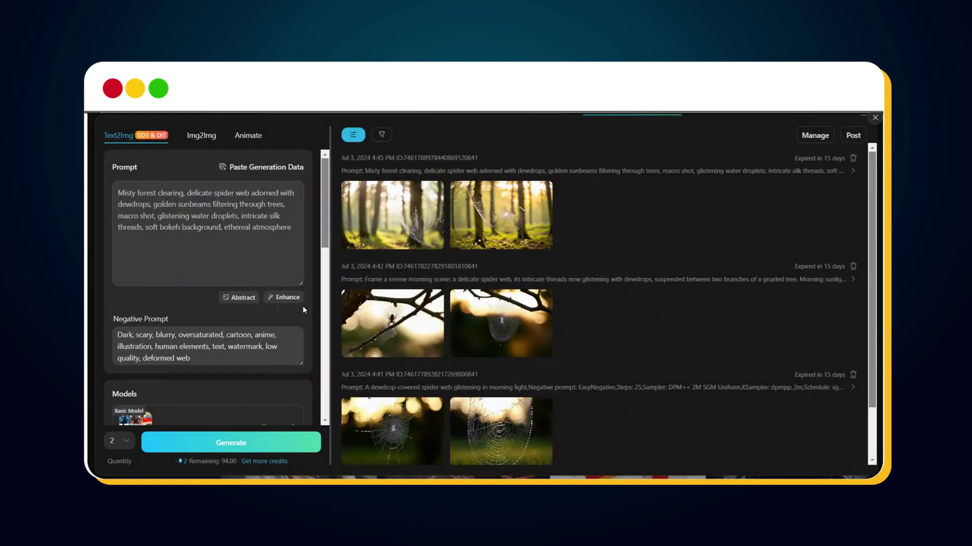
- Enhance the misty-forest prompt, generate two more images, and view both in the viewer
{"action": "left_click", "coordinate": [285, 298]}
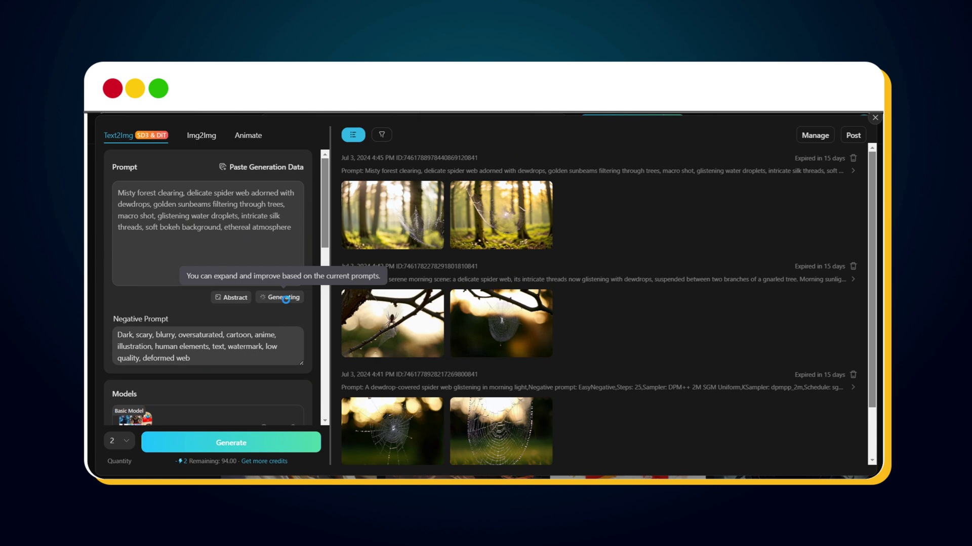
{"action": "left_click", "coordinate": [272, 442]}
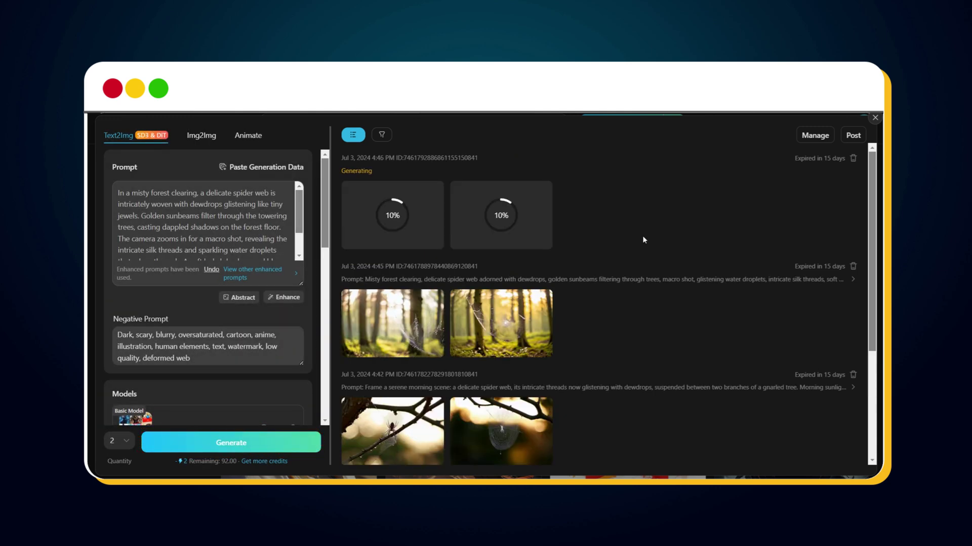
{"action": "left_click", "coordinate": [381, 226]}
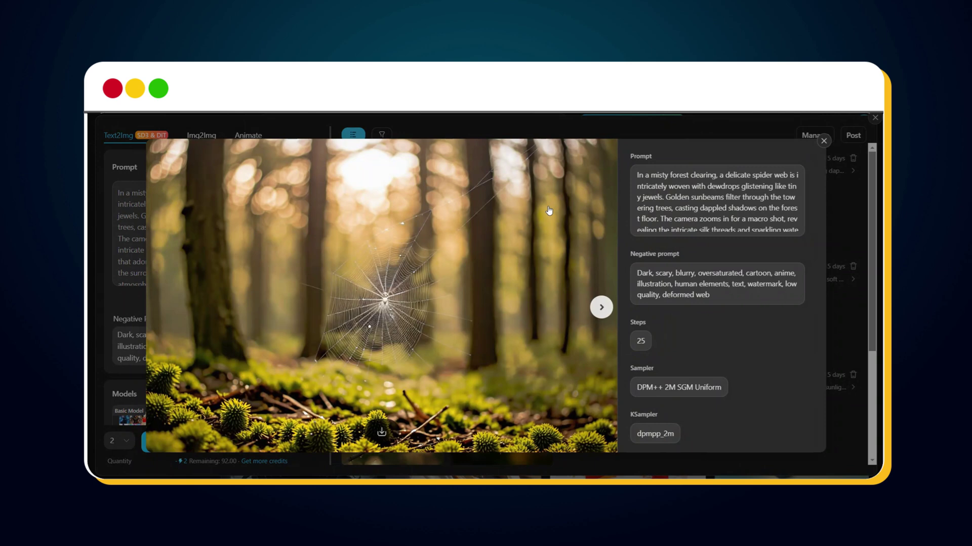
{"action": "left_click", "coordinate": [602, 308]}
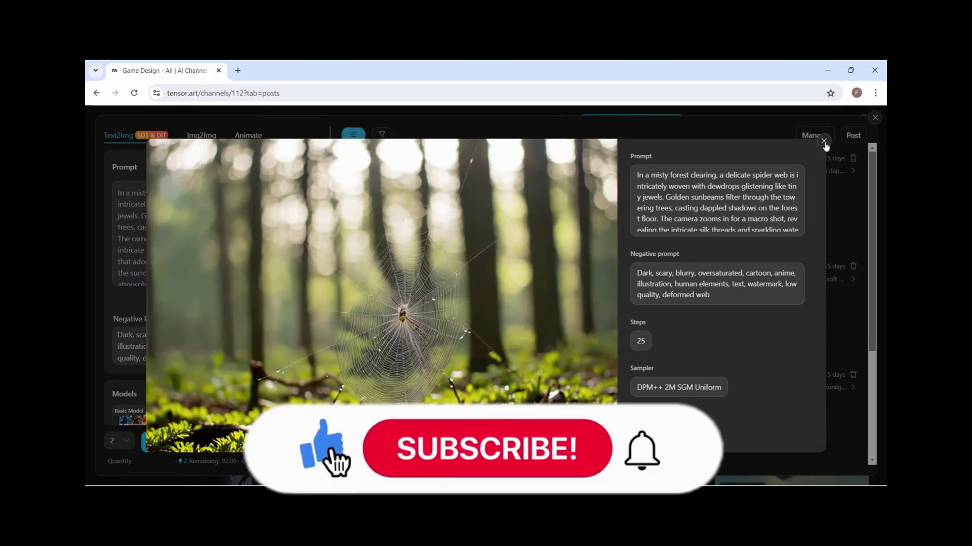
{"action": "left_click", "coordinate": [824, 142]}
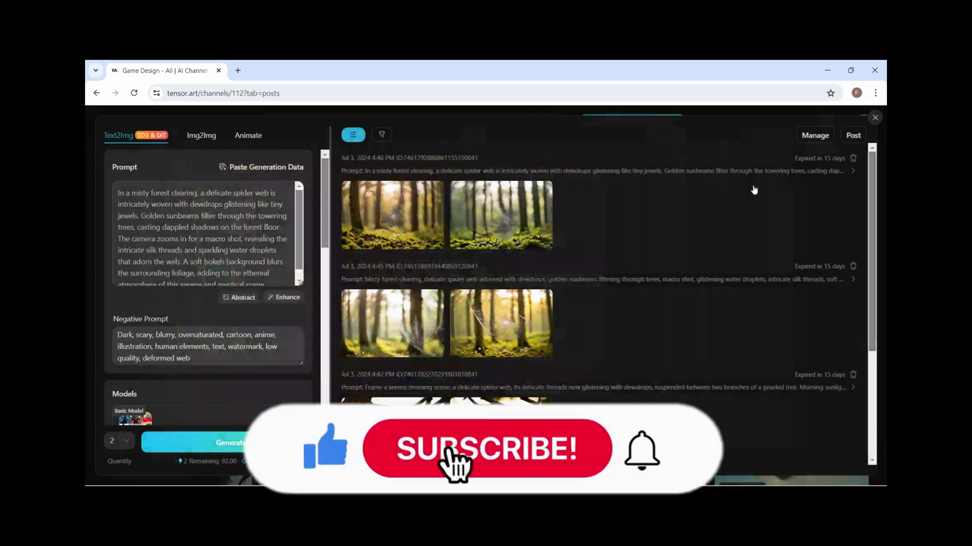
{"action": "scroll", "coordinate": [596, 244], "scroll_direction": "down", "scroll_amount": 4}
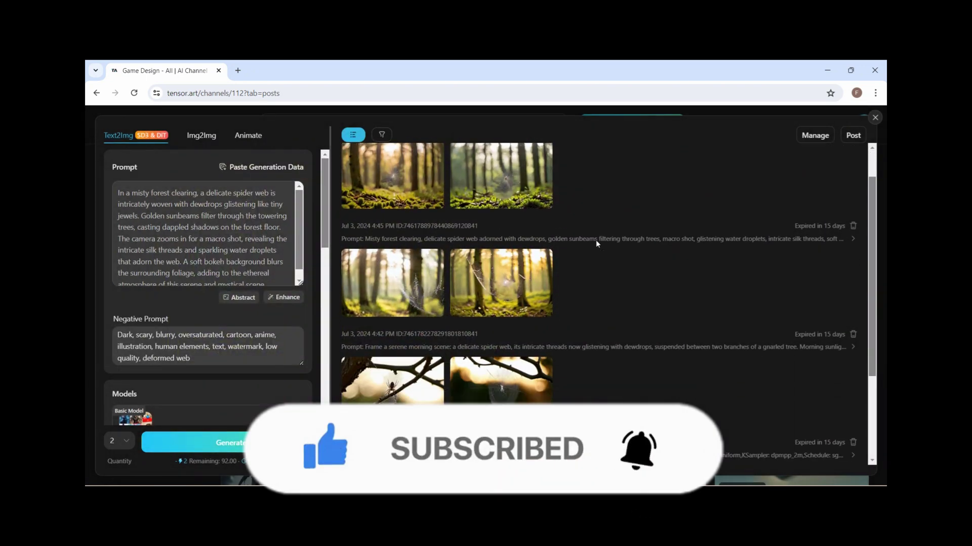
{"action": "scroll", "coordinate": [596, 244], "scroll_direction": "up", "scroll_amount": 4}
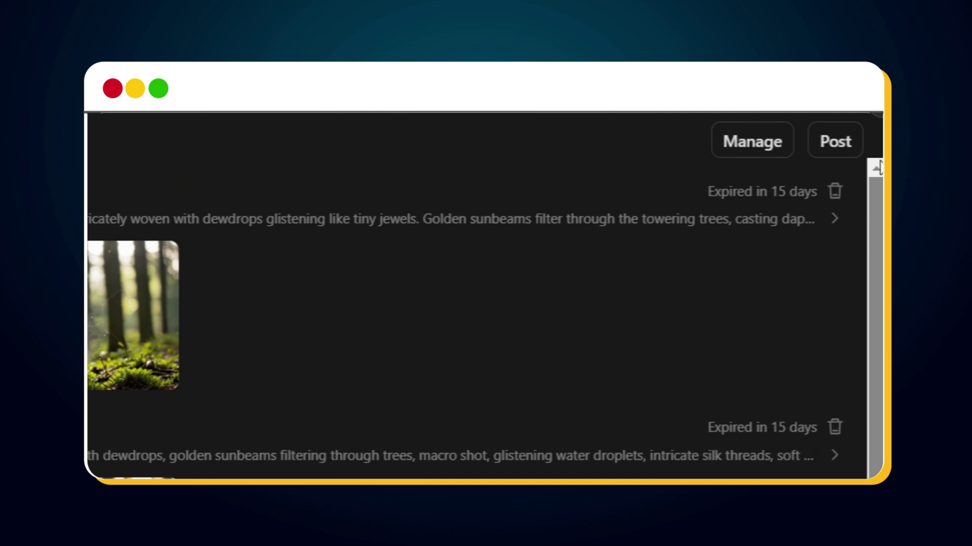
- Select all eight spider-web images from the 4:41–4:46 PM generations for posting
{"action": "left_click", "coordinate": [835, 141]}
{"action": "left_click", "coordinate": [431, 193]}
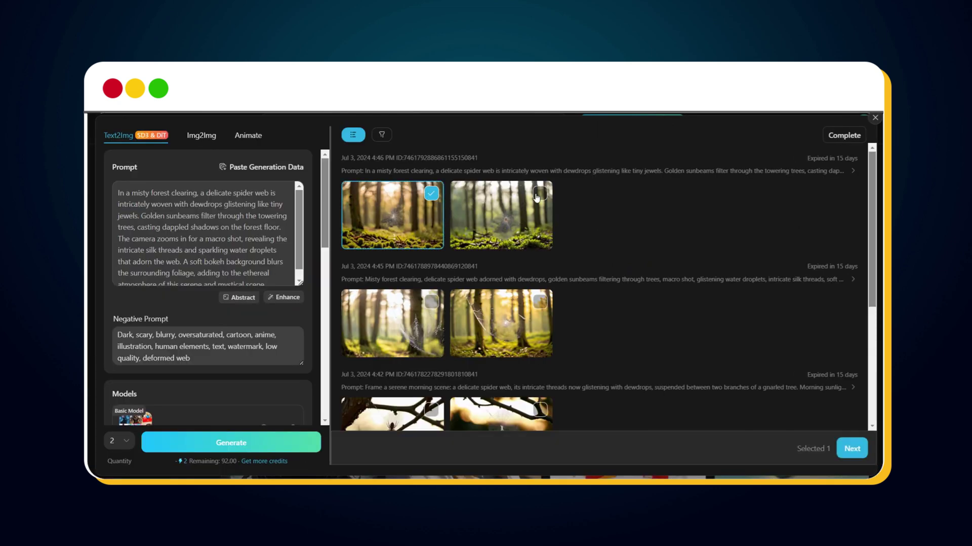
{"action": "left_click", "coordinate": [539, 194]}
{"action": "left_click", "coordinate": [432, 301]}
{"action": "left_click", "coordinate": [540, 303]}
{"action": "scroll", "coordinate": [546, 307], "scroll_direction": "down", "scroll_amount": 2}
{"action": "left_click", "coordinate": [431, 307]}
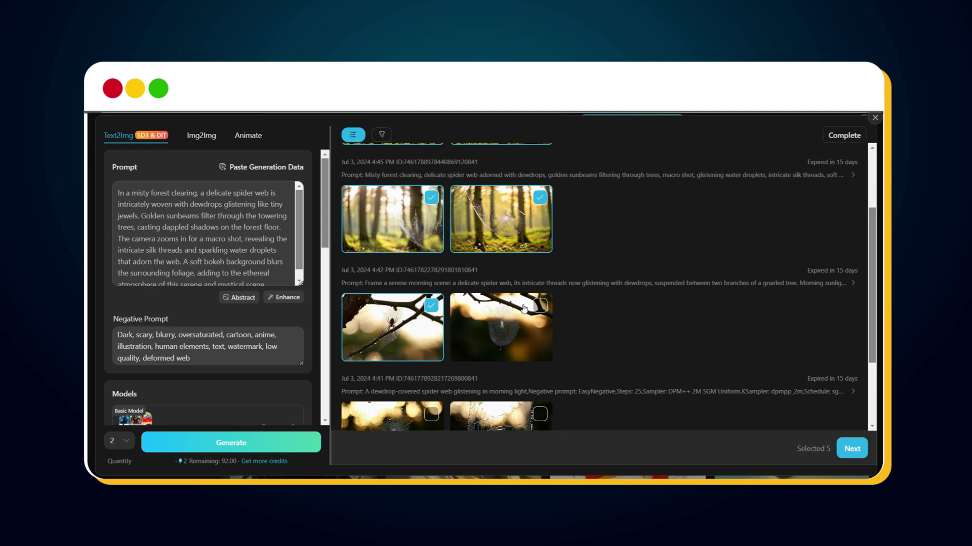
{"action": "left_click", "coordinate": [539, 306]}
{"action": "scroll", "coordinate": [540, 307], "scroll_direction": "down", "scroll_amount": 2}
{"action": "left_click", "coordinate": [434, 310]}
{"action": "left_click", "coordinate": [539, 310]}
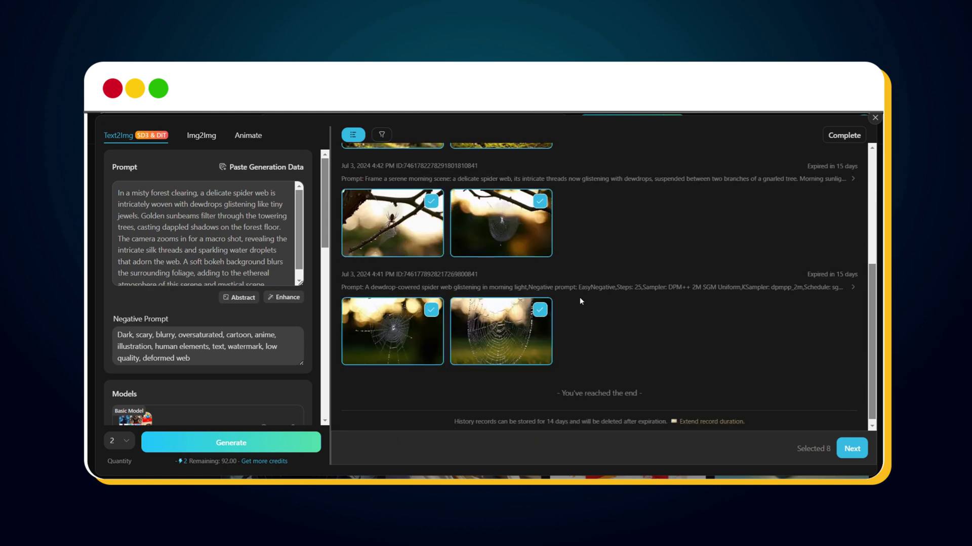
- Caption the post with the pasted dewdrop prompt and set its channel to Realistic
{"action": "left_click", "coordinate": [858, 447]}
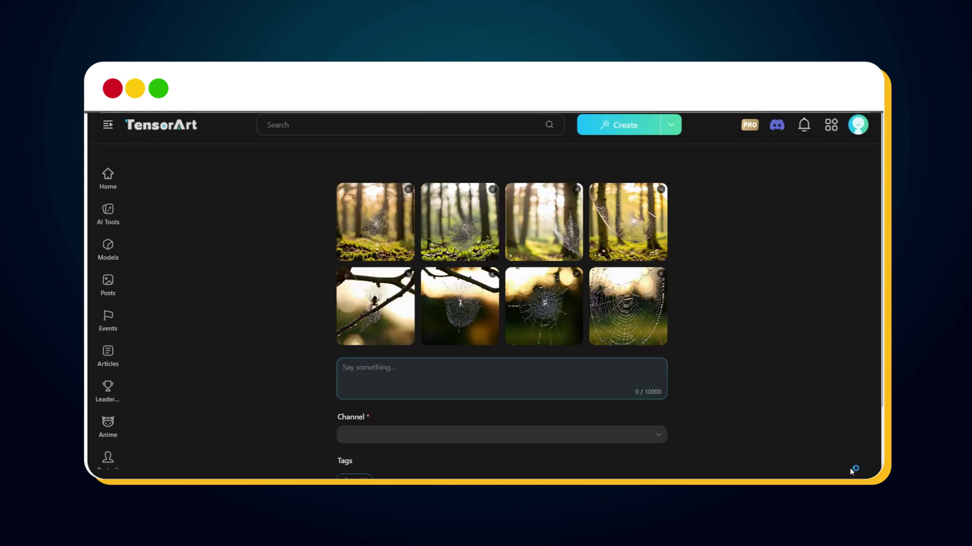
{"action": "left_click", "coordinate": [475, 374]}
{"action": "type", "text": "A dewdrop-covered spider web glistening in morning light"}
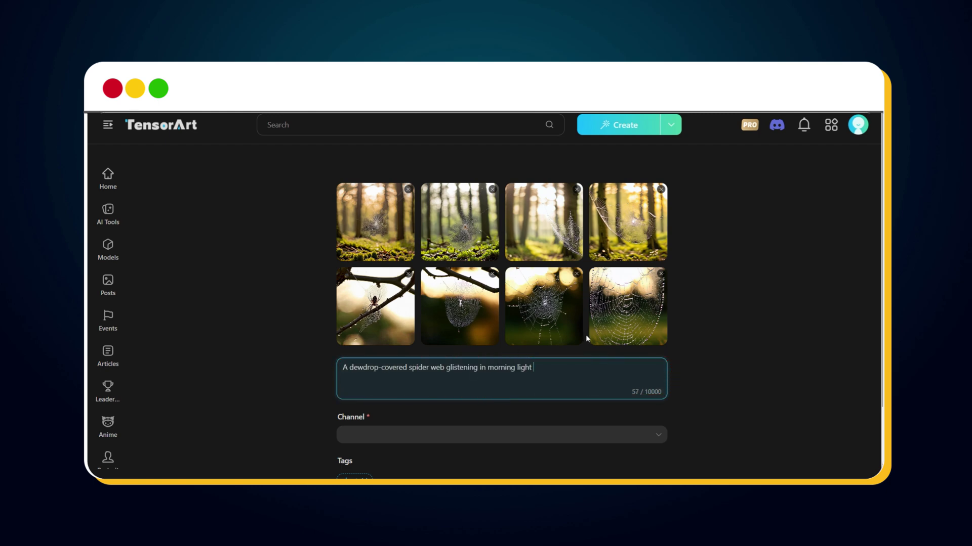
{"action": "scroll", "coordinate": [583, 349], "scroll_direction": "down", "scroll_amount": 1}
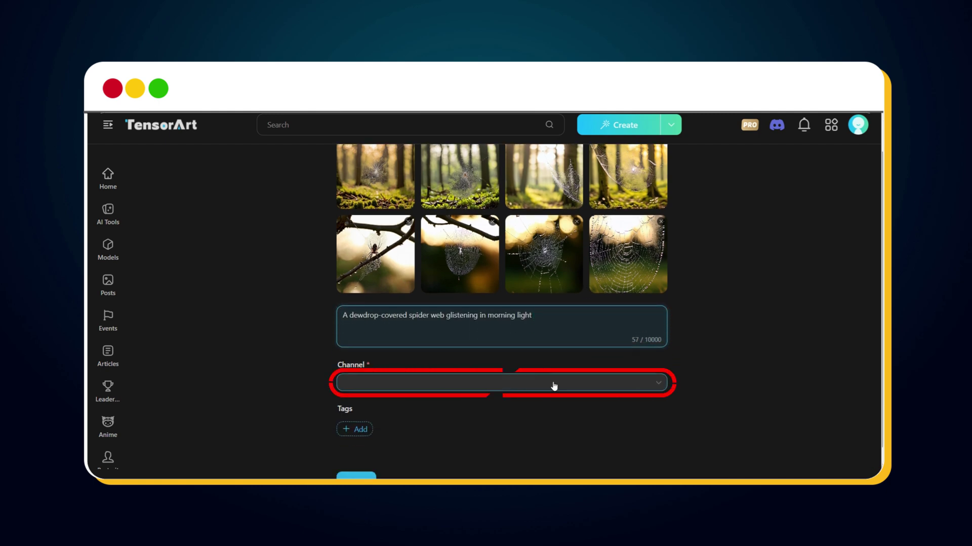
{"action": "left_click", "coordinate": [554, 386]}
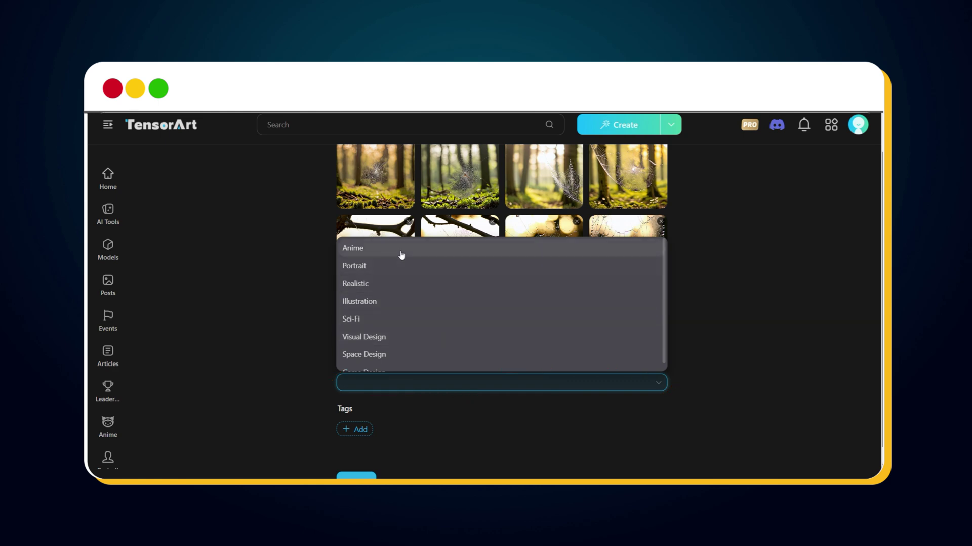
{"action": "left_click", "coordinate": [391, 284]}
- Tag the post SCENERY, ULTRA REALISTIC, LANDSCAPE and PHOTOREAL, then publish it
{"action": "scroll", "coordinate": [491, 326], "scroll_direction": "down", "scroll_amount": 3}
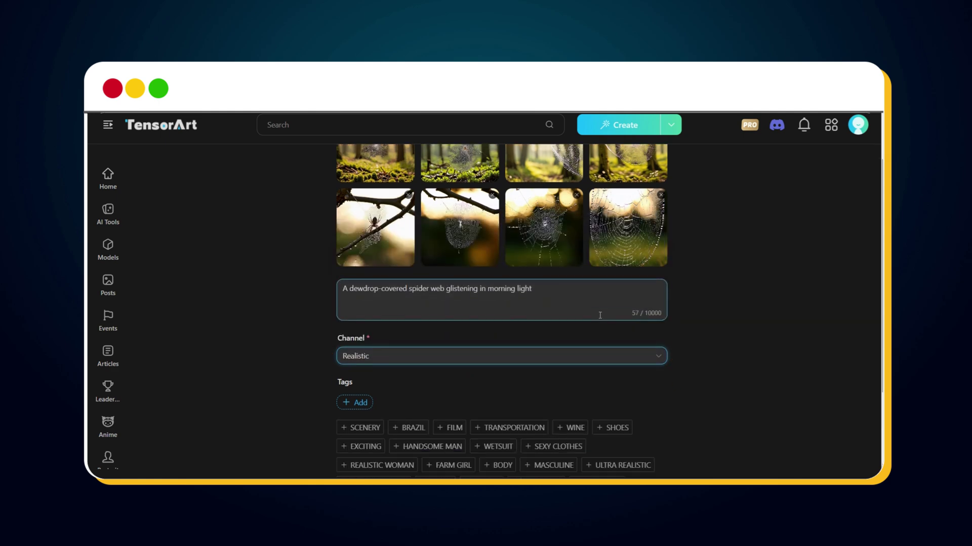
{"action": "left_click", "coordinate": [358, 299]}
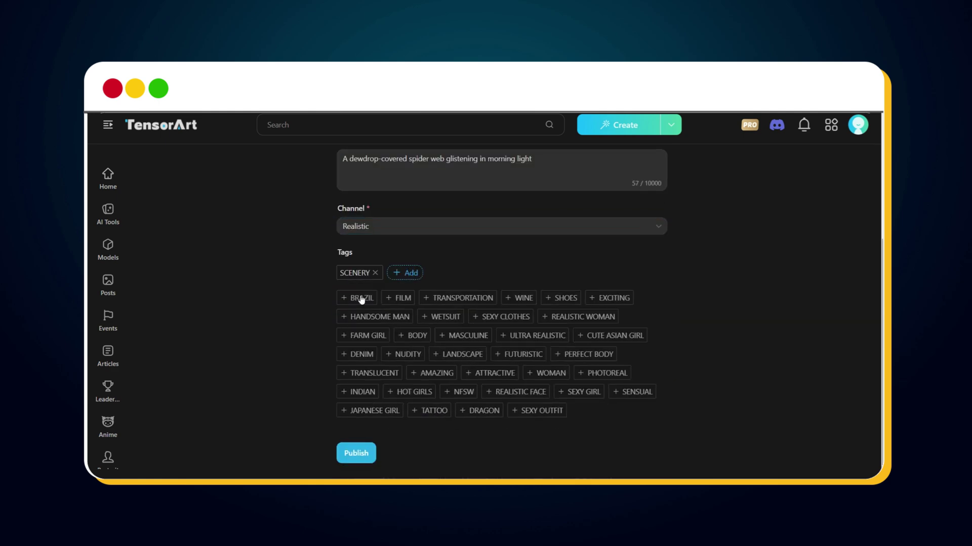
{"action": "left_click", "coordinate": [520, 342]}
{"action": "left_click", "coordinate": [363, 354]}
{"action": "left_click", "coordinate": [408, 373]}
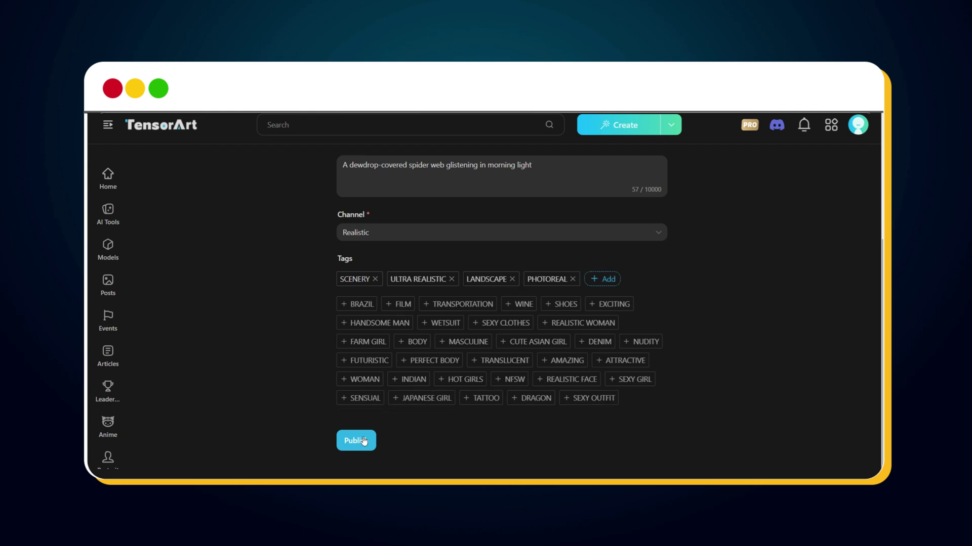
{"action": "left_click", "coordinate": [350, 446]}
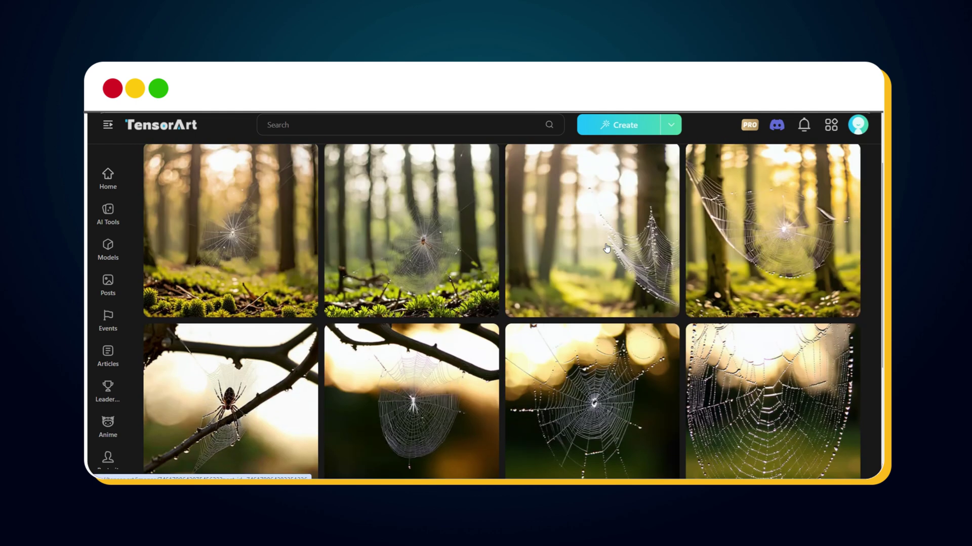
- Scroll through the spider-web history in Create ▸ Creation, then close it
{"action": "scroll", "coordinate": [606, 248], "scroll_direction": "down", "scroll_amount": 5}
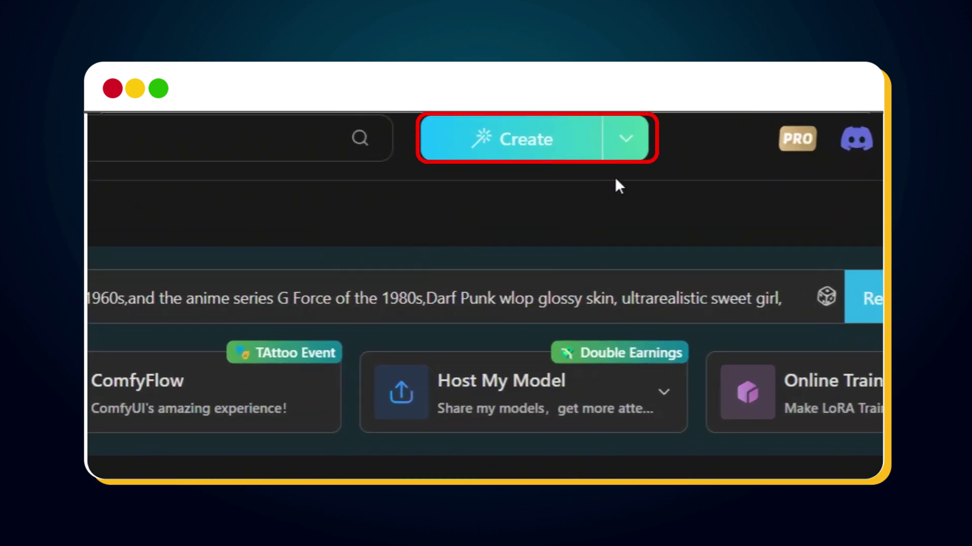
{"action": "left_click", "coordinate": [627, 158]}
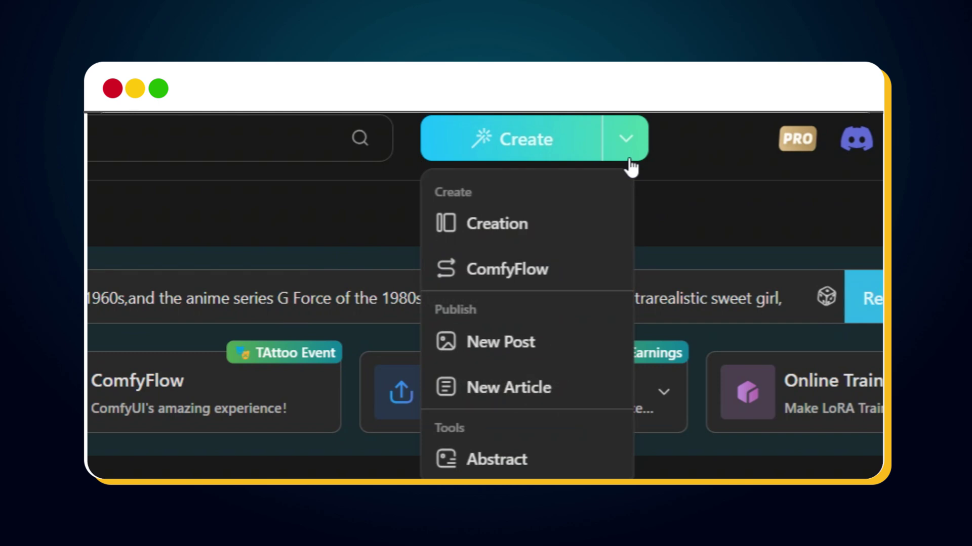
{"action": "left_click", "coordinate": [530, 227]}
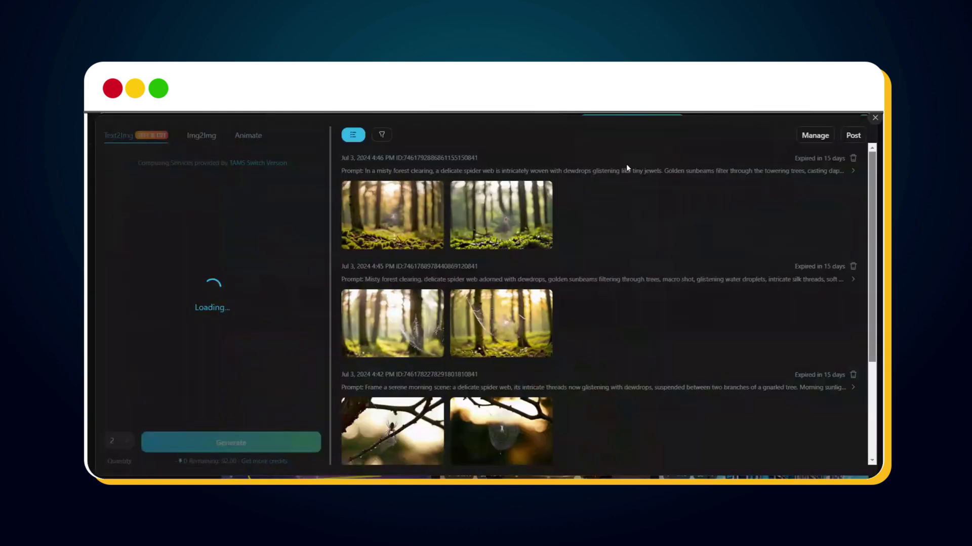
{"action": "scroll", "coordinate": [592, 200], "scroll_direction": "down", "scroll_amount": 5}
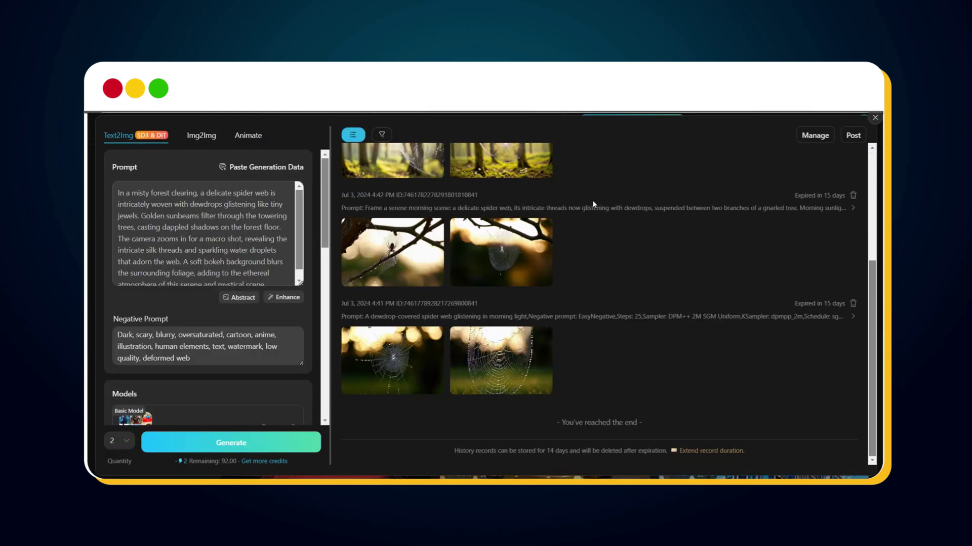
{"action": "scroll", "coordinate": [593, 203], "scroll_direction": "up", "scroll_amount": 4}
{"action": "key", "text": "Escape"}
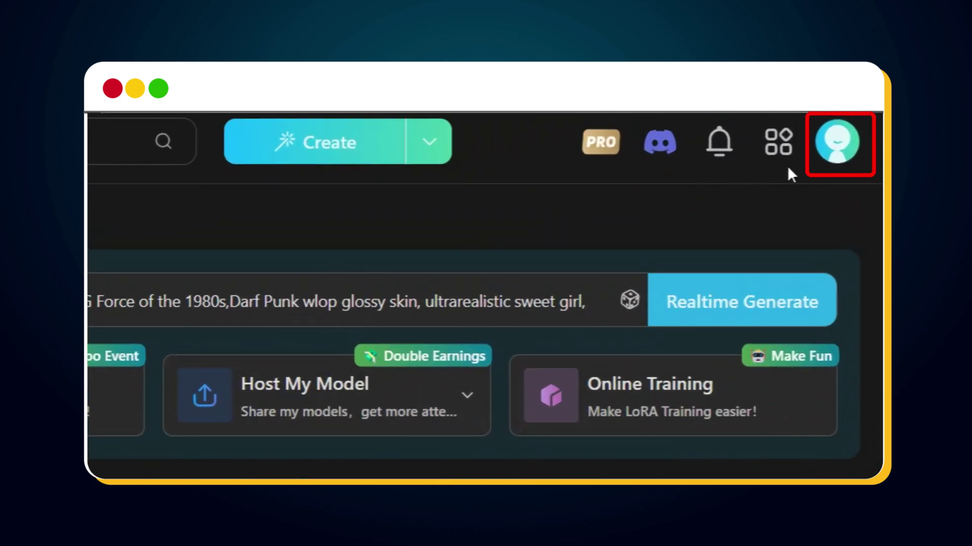
- Go to your profile and show Favorites notifications with the spider-web post's like
{"action": "left_click", "coordinate": [835, 145]}
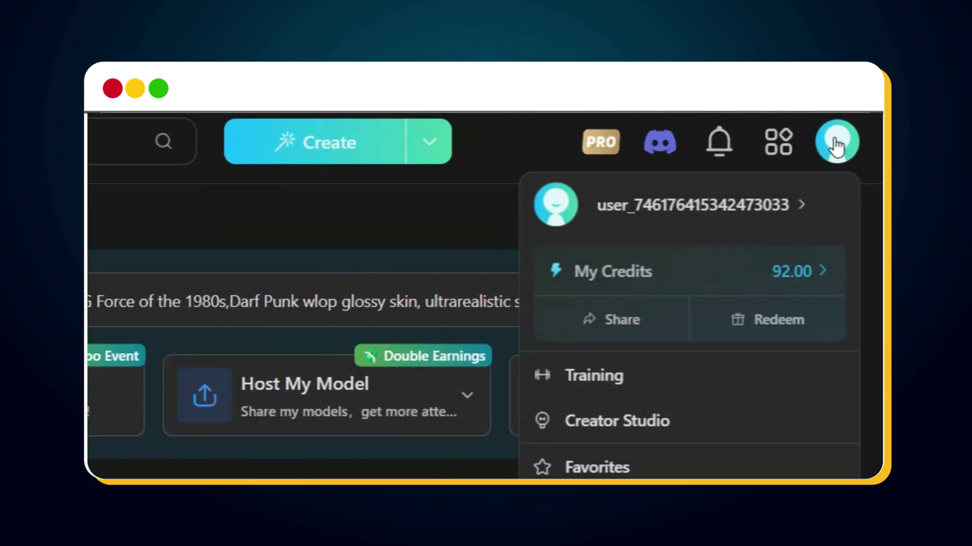
{"action": "left_click", "coordinate": [785, 219]}
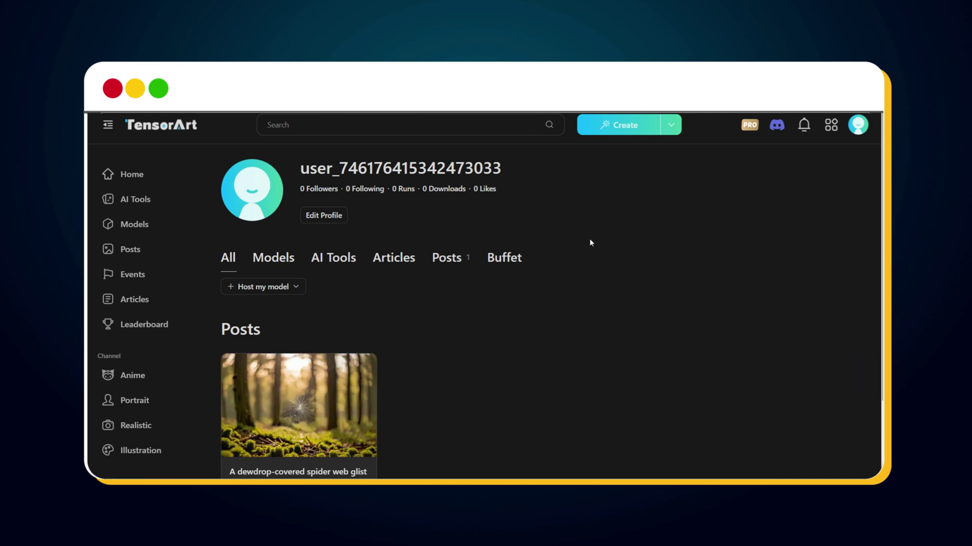
{"action": "scroll", "coordinate": [589, 239], "scroll_direction": "down", "scroll_amount": 3}
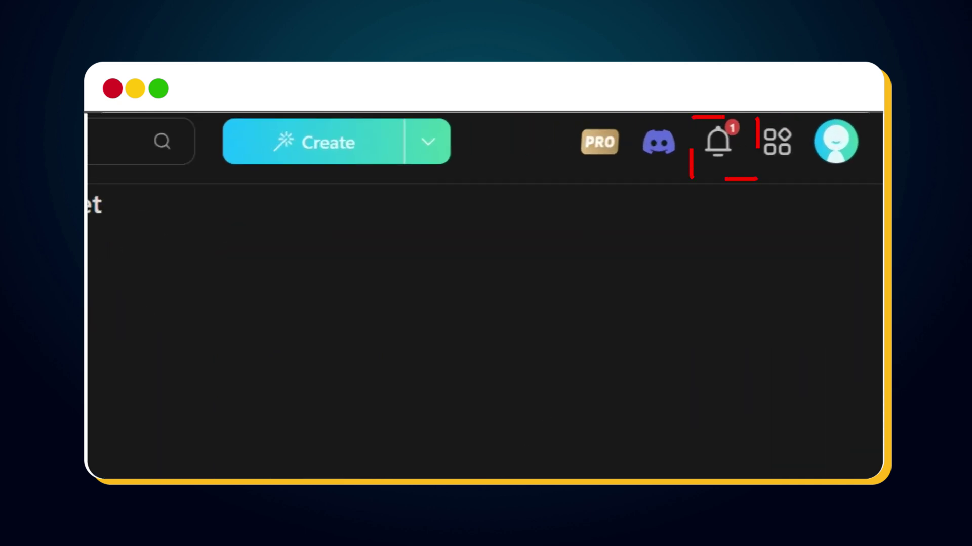
{"action": "left_click", "coordinate": [719, 161]}
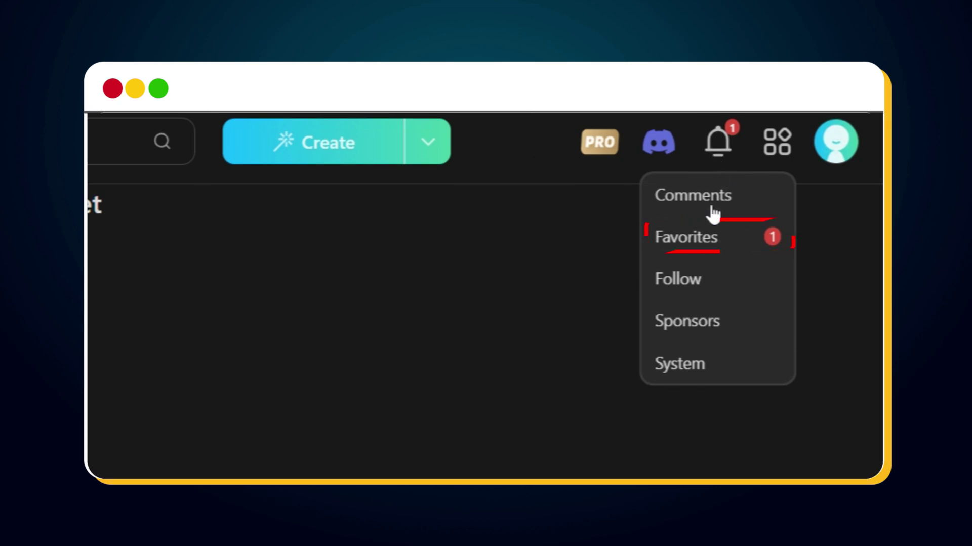
{"action": "left_click", "coordinate": [701, 239]}
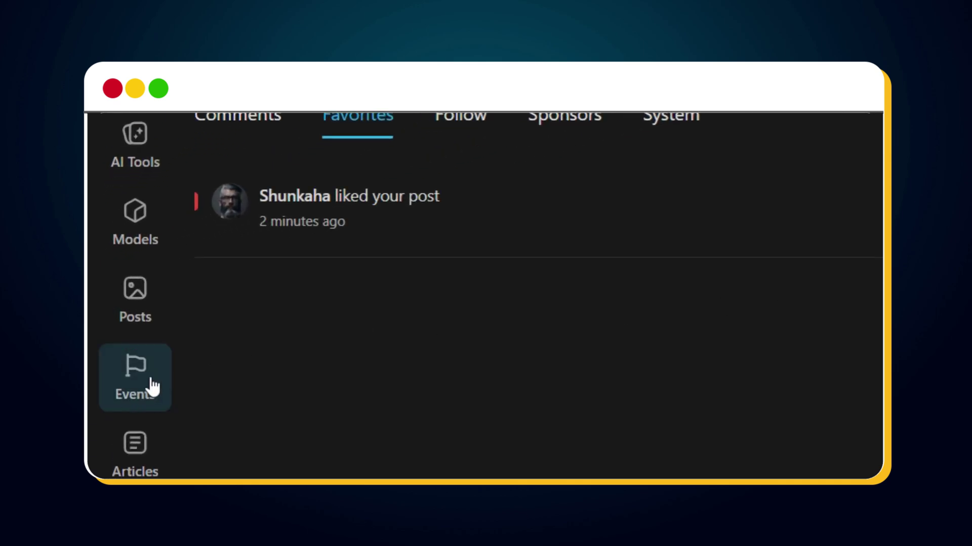
- Open the SD3-Image-Battle event from Events and scroll down to How to Participate
{"action": "left_click", "coordinate": [153, 387]}
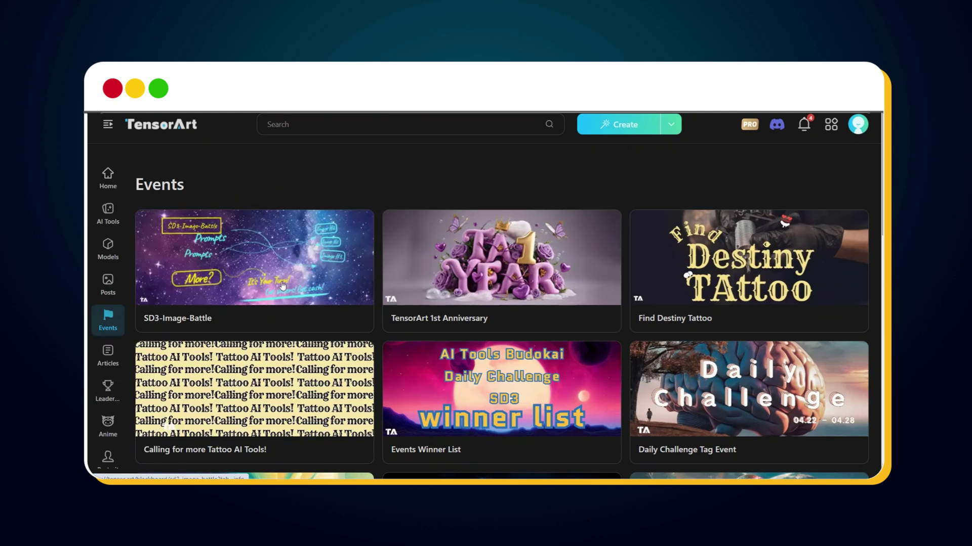
{"action": "left_click", "coordinate": [282, 286]}
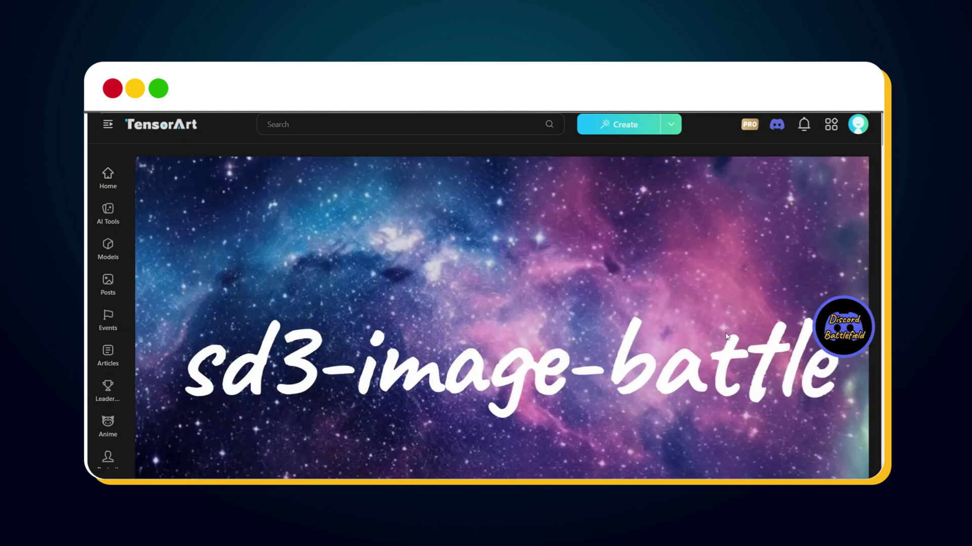
{"action": "scroll", "coordinate": [722, 332], "scroll_direction": "down", "scroll_amount": 3}
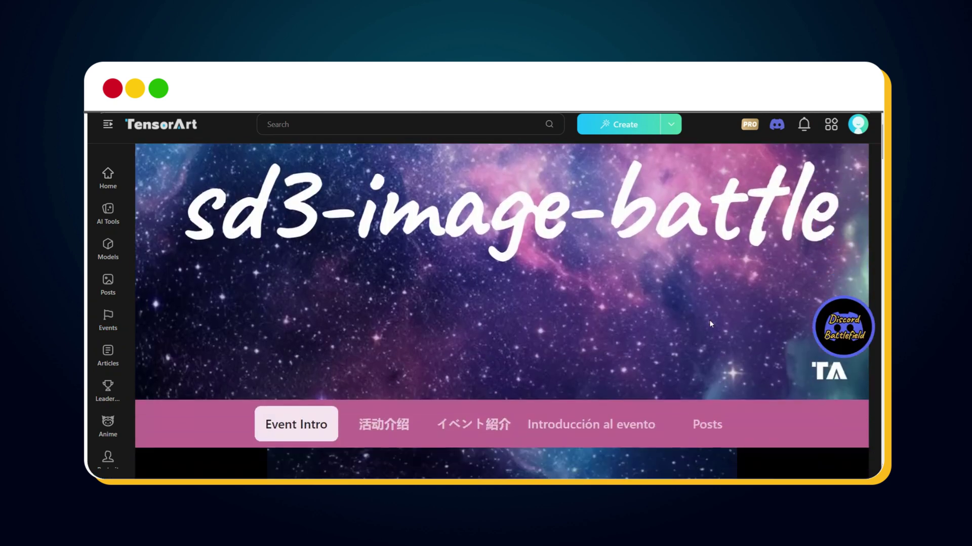
{"action": "scroll", "coordinate": [710, 322], "scroll_direction": "down", "scroll_amount": 2}
{"action": "scroll", "coordinate": [710, 324], "scroll_direction": "down", "scroll_amount": 2}
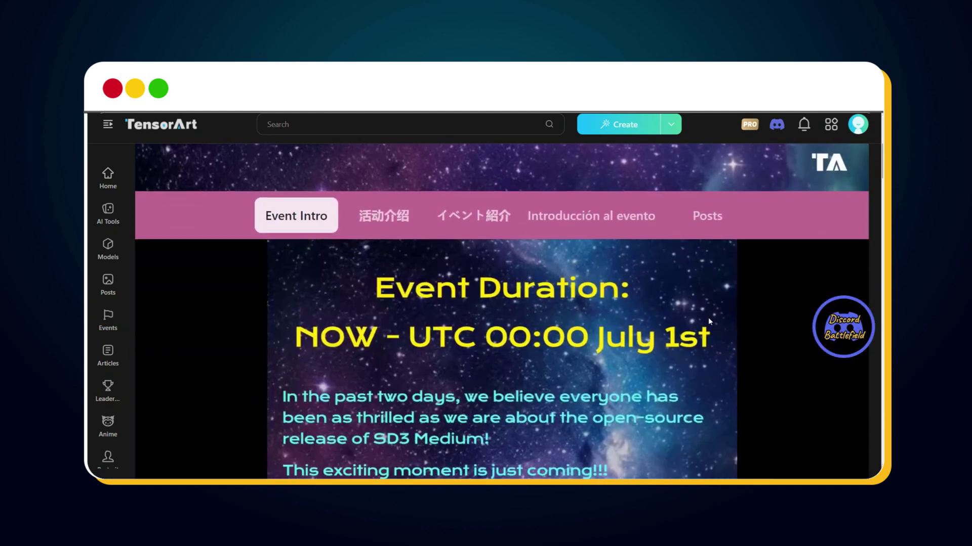
{"action": "scroll", "coordinate": [852, 463], "scroll_direction": "down", "scroll_amount": 3}
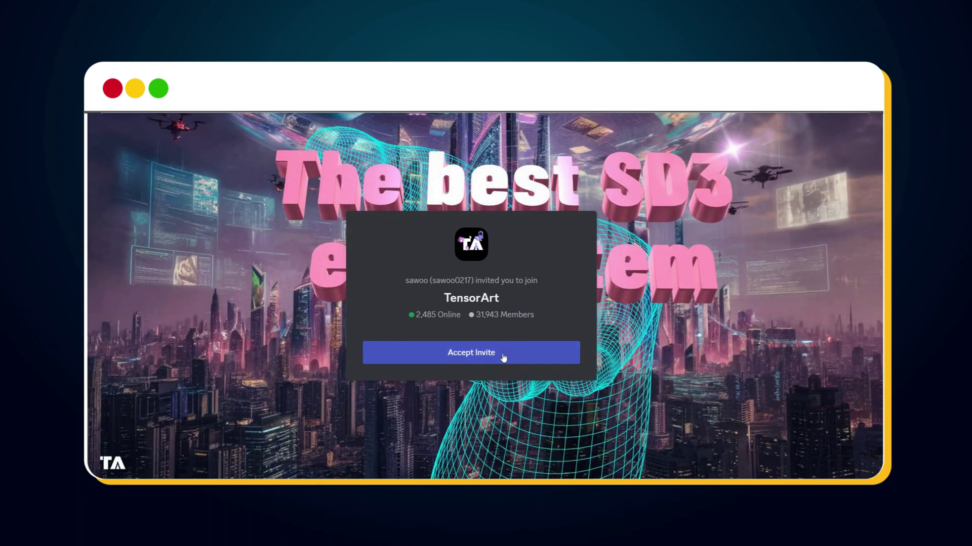
- Join the TensorArt server, answering enthusiast, yes to event credits, and yes to social updates
{"action": "left_click", "coordinate": [503, 357]}
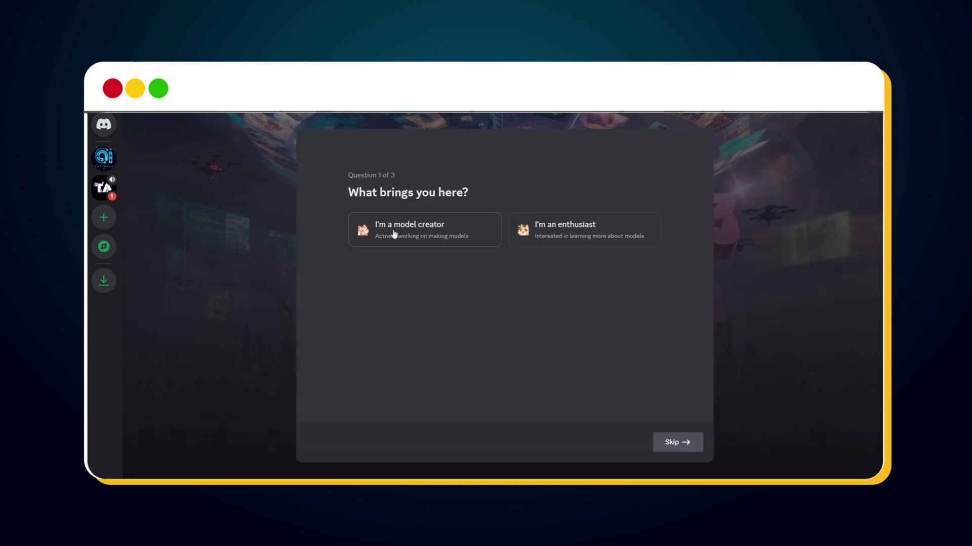
{"action": "left_click", "coordinate": [618, 234]}
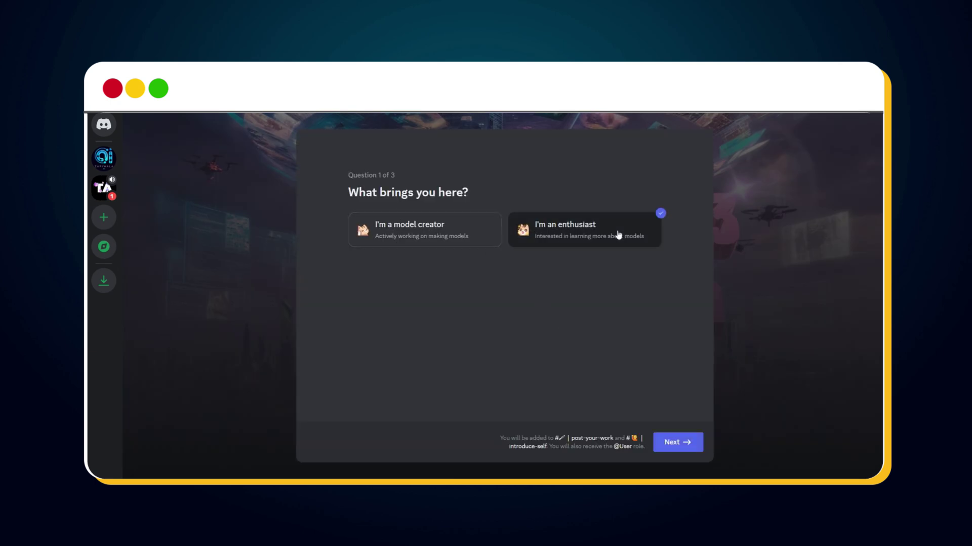
{"action": "left_click", "coordinate": [673, 443]}
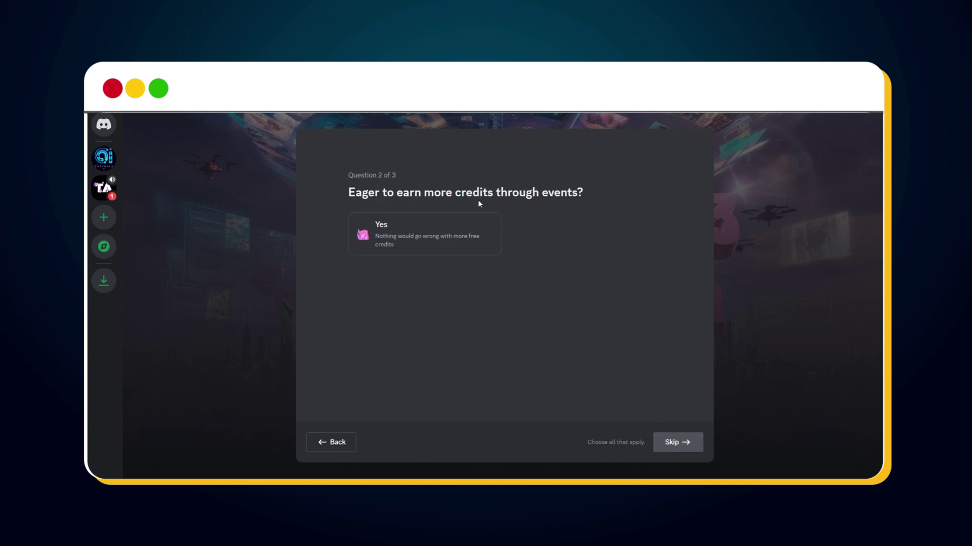
{"action": "left_click", "coordinate": [434, 245]}
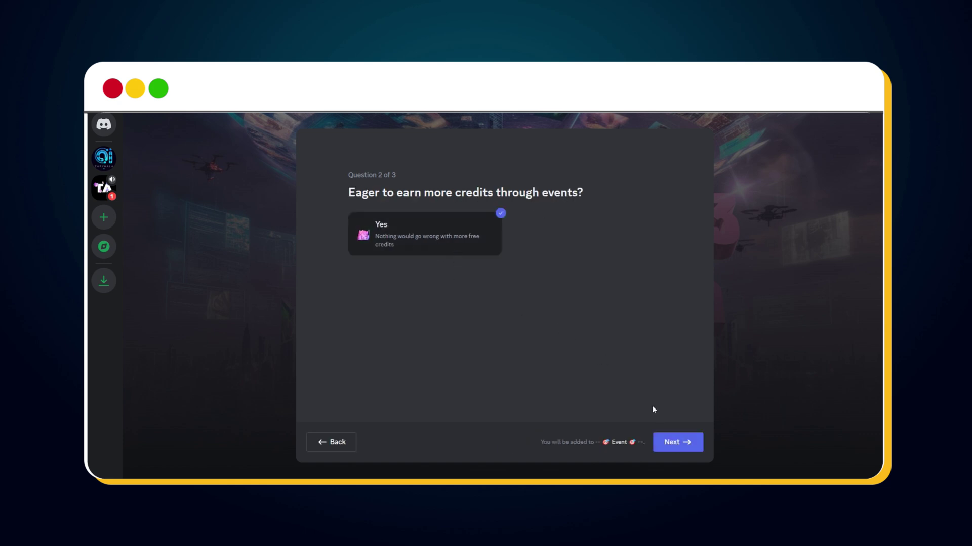
{"action": "left_click", "coordinate": [683, 451]}
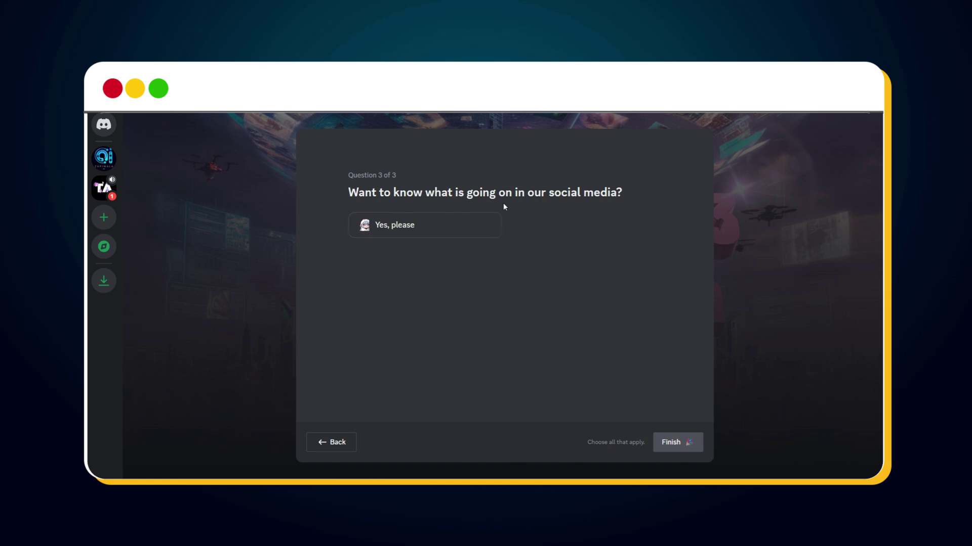
{"action": "left_click", "coordinate": [488, 221]}
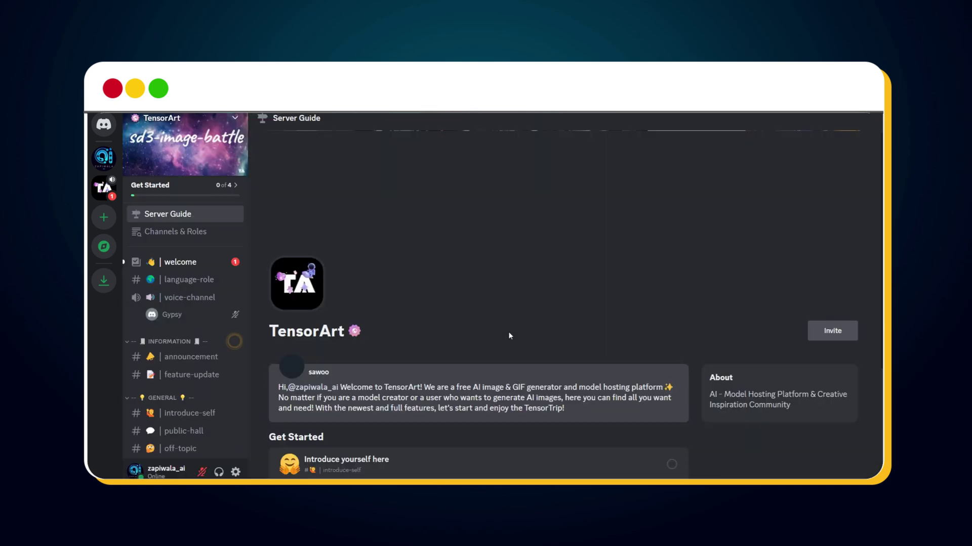
- Post 'Hello' in the introduce-self channel
{"action": "scroll", "coordinate": [601, 337], "scroll_direction": "down", "scroll_amount": 3}
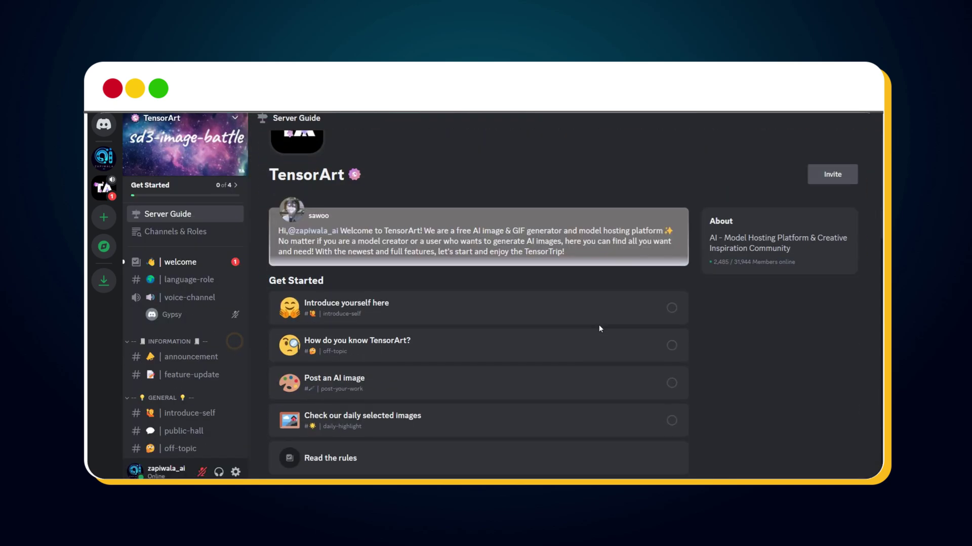
{"action": "scroll", "coordinate": [475, 306], "scroll_direction": "up", "scroll_amount": 1}
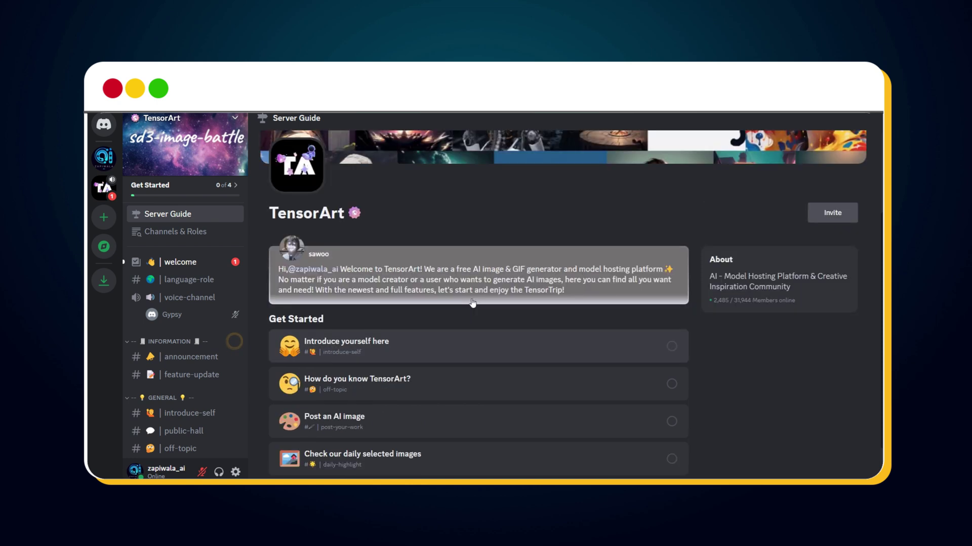
{"action": "left_click", "coordinate": [639, 344]}
{"action": "type", "text": "Hello"}
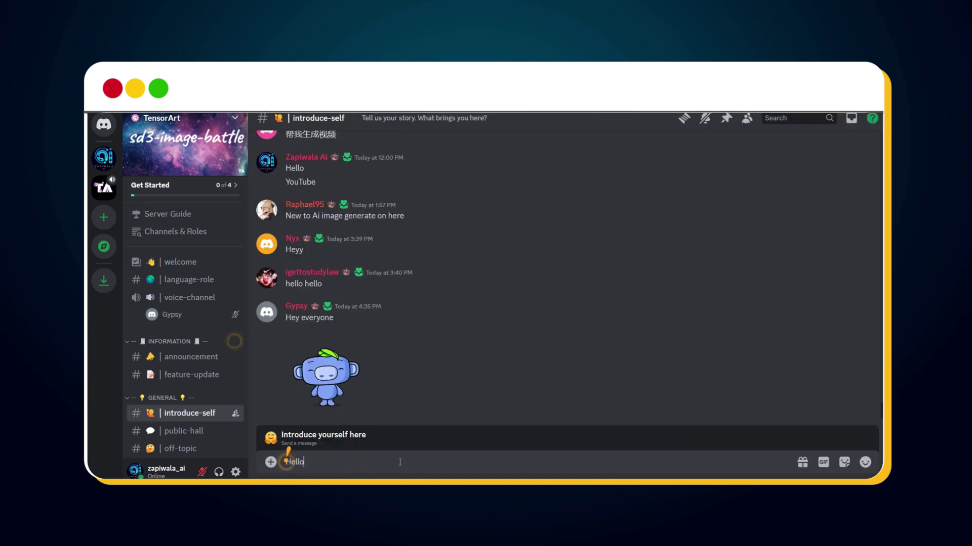
{"action": "key", "text": "Return"}
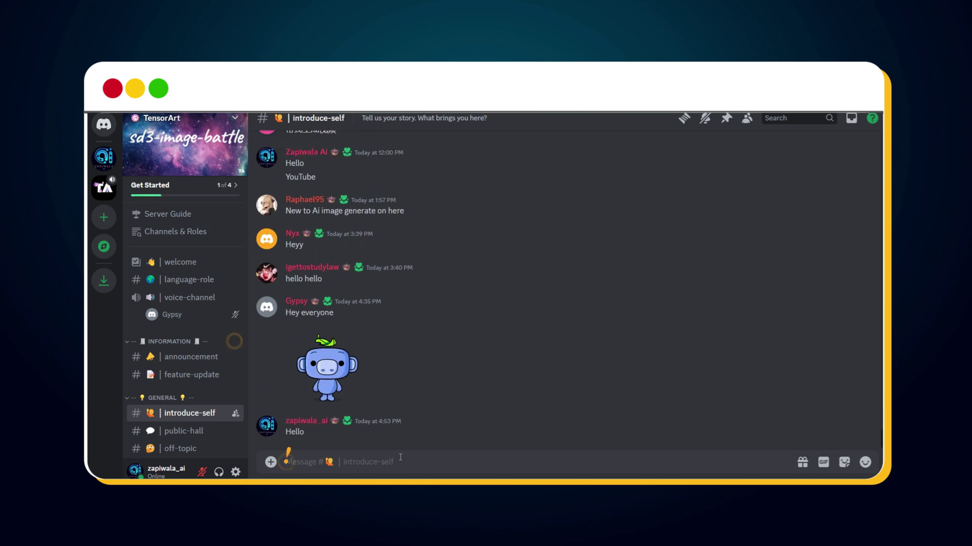
- Answer in off-topic that you found TensorArt through a YouTube channel
{"action": "left_click", "coordinate": [770, 441]}
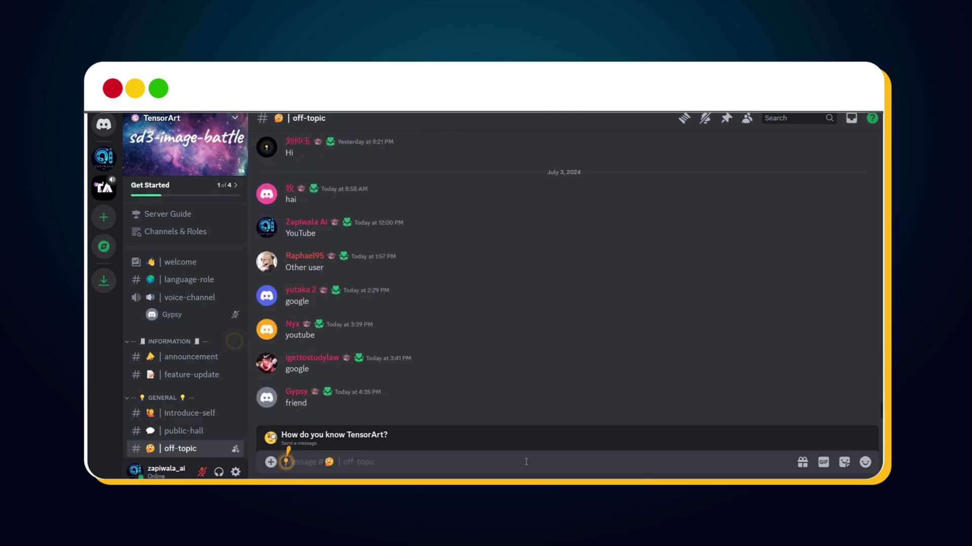
{"action": "type", "text": "Zapiwala YouTube"}
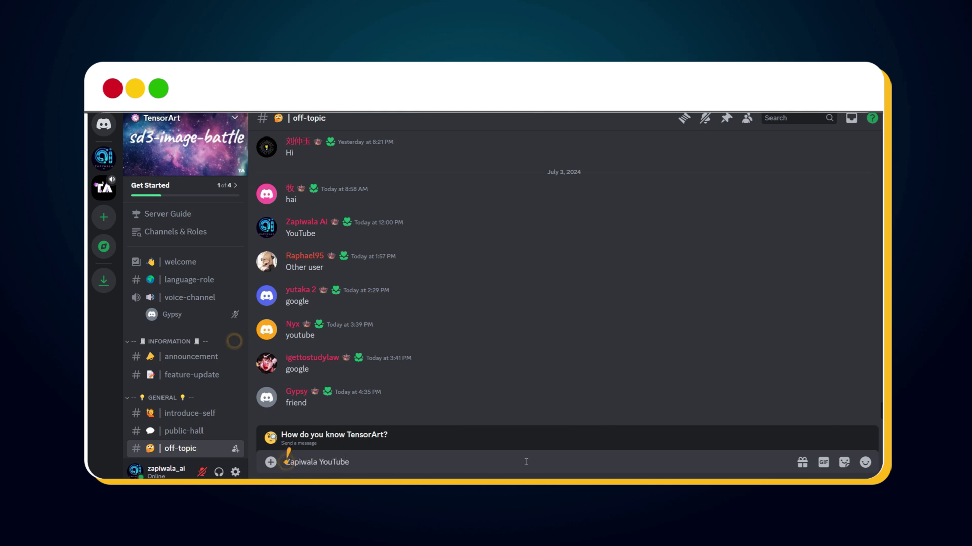
{"action": "key", "text": "Return"}
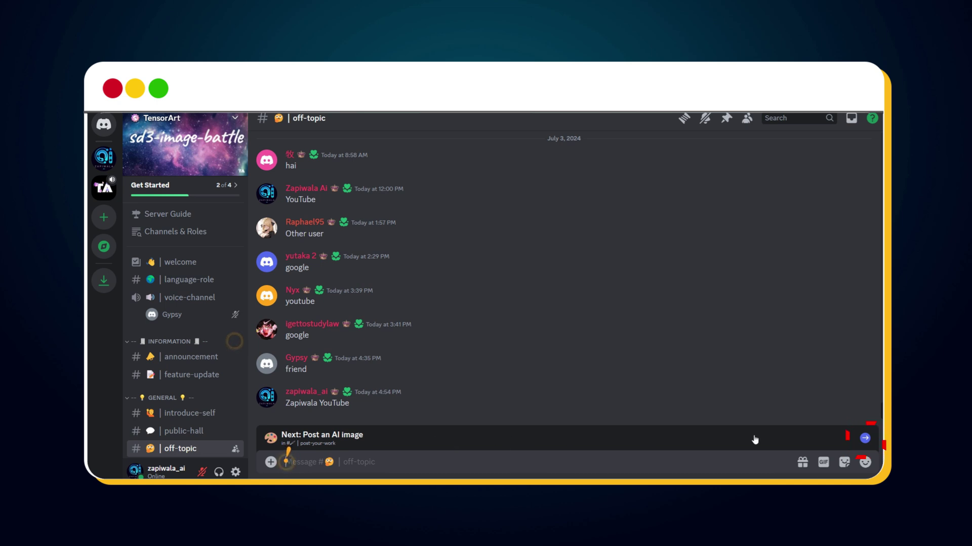
- Upload the cyborg fighter jet image to post-your-work with its prompt as the caption
{"action": "left_click", "coordinate": [865, 438]}
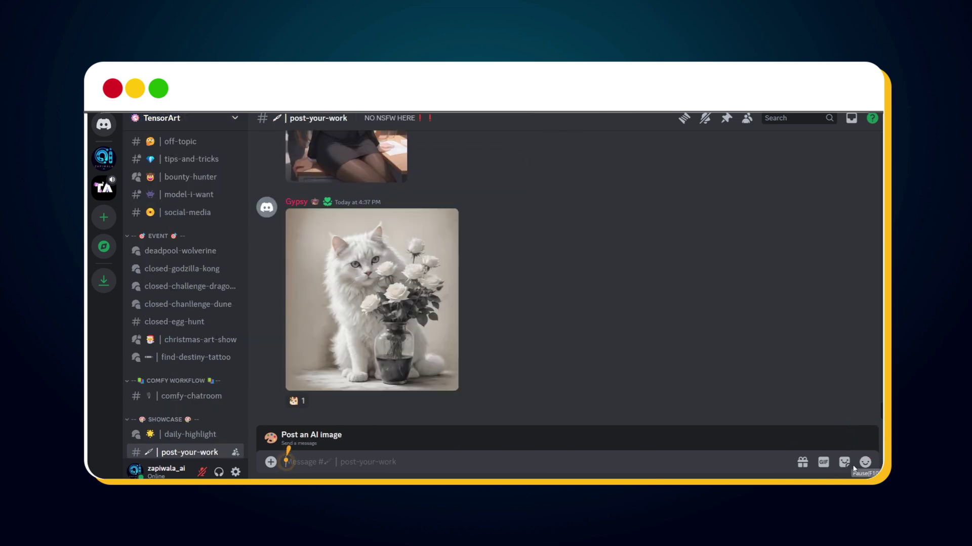
{"action": "left_click", "coordinate": [271, 462]}
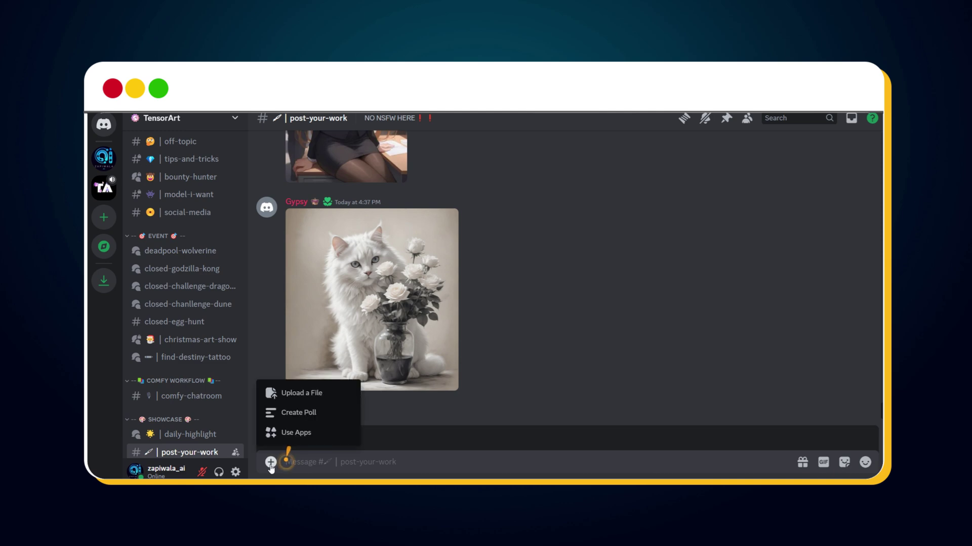
{"action": "left_click", "coordinate": [314, 397]}
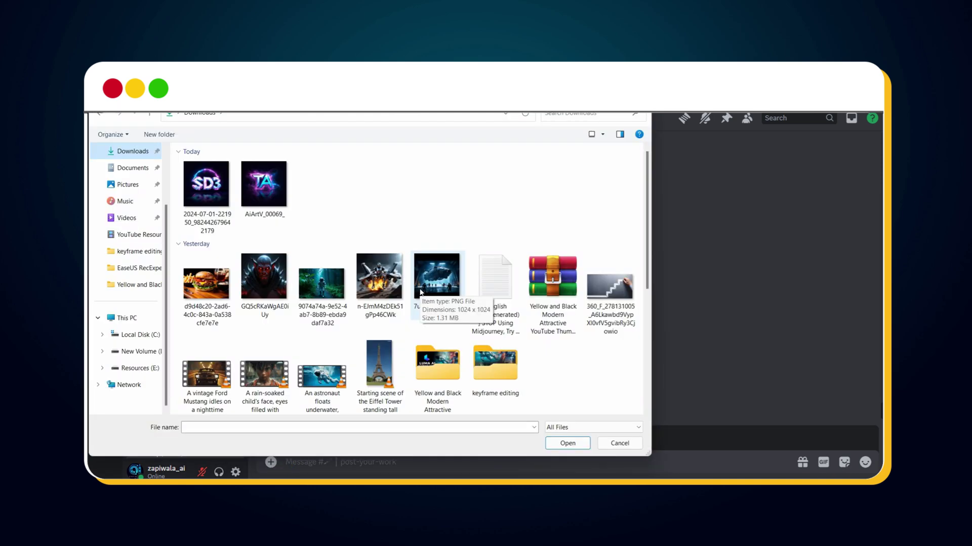
{"action": "double_click", "coordinate": [379, 277]}
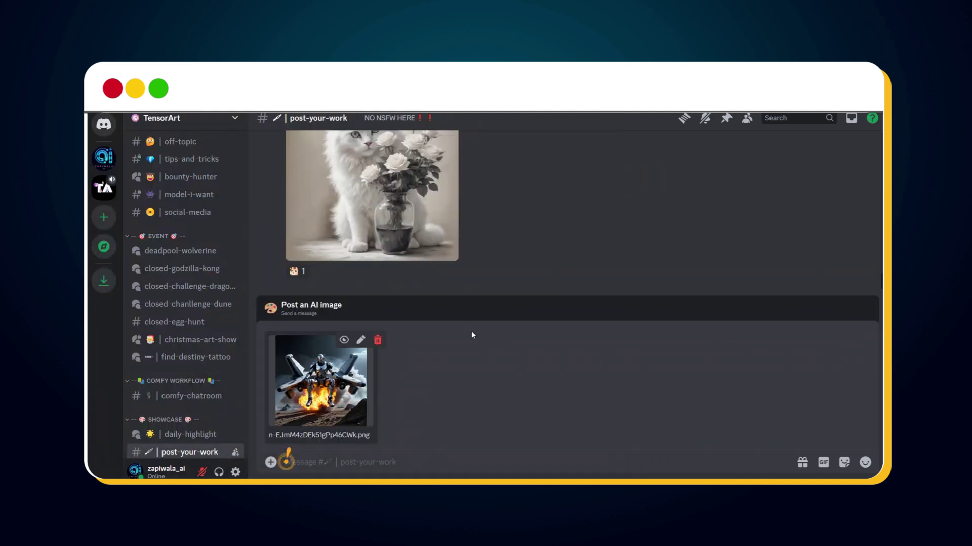
{"action": "type", "text": "A sleek, chrome-plated cyborg resembling Roboute Guilliman piloting a Star Wars X-wing fighter"}
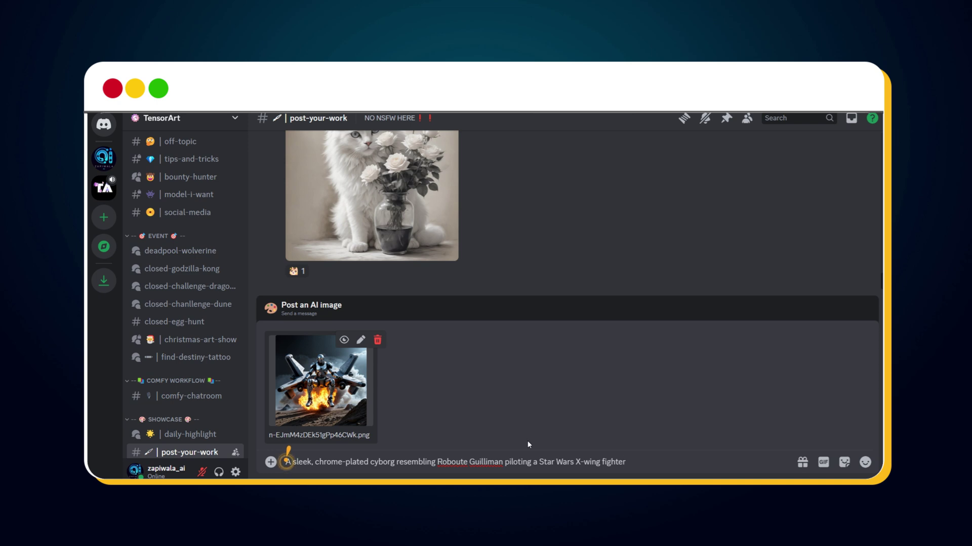
{"action": "key", "text": "Return"}
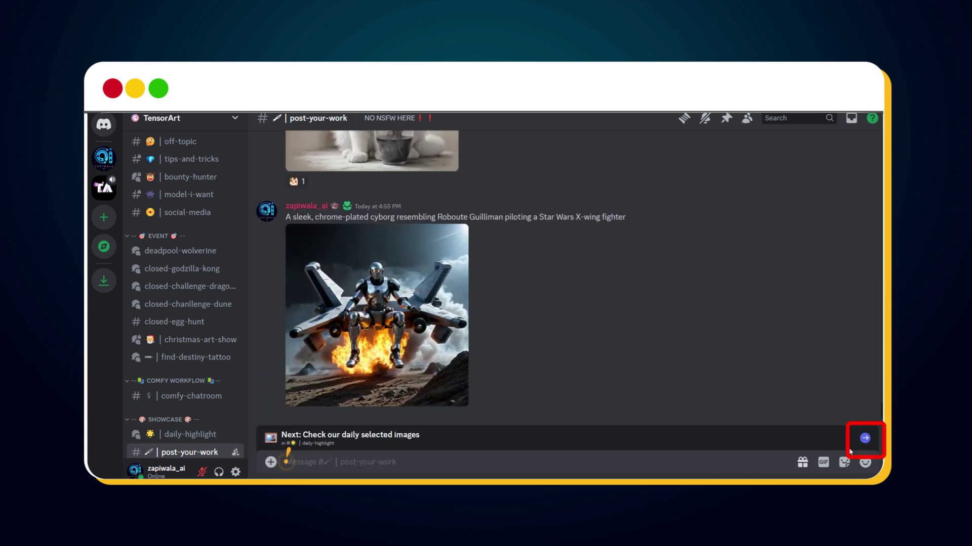
- Open the daily-highlight forum and scroll through its curated community images
{"action": "left_click", "coordinate": [738, 438]}
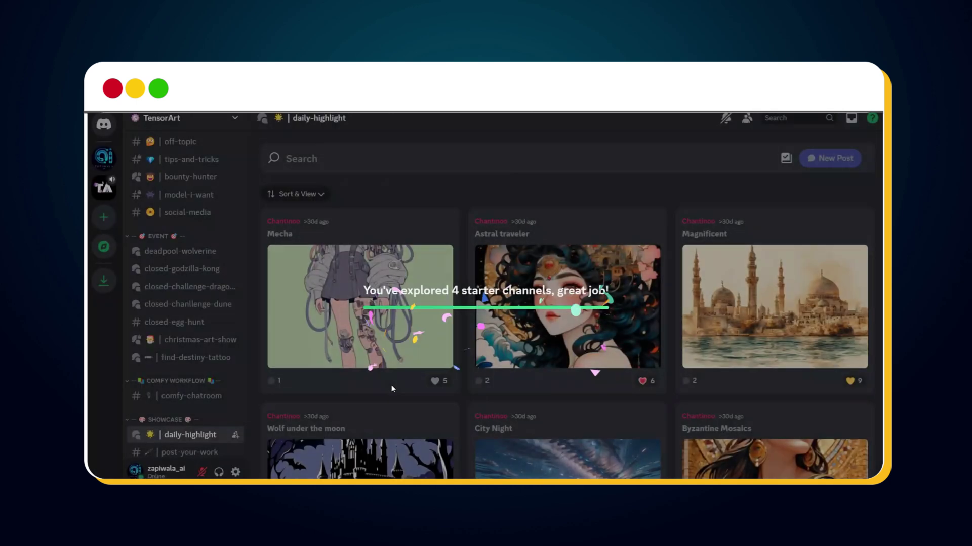
{"action": "scroll", "coordinate": [498, 322], "scroll_direction": "down", "scroll_amount": 4}
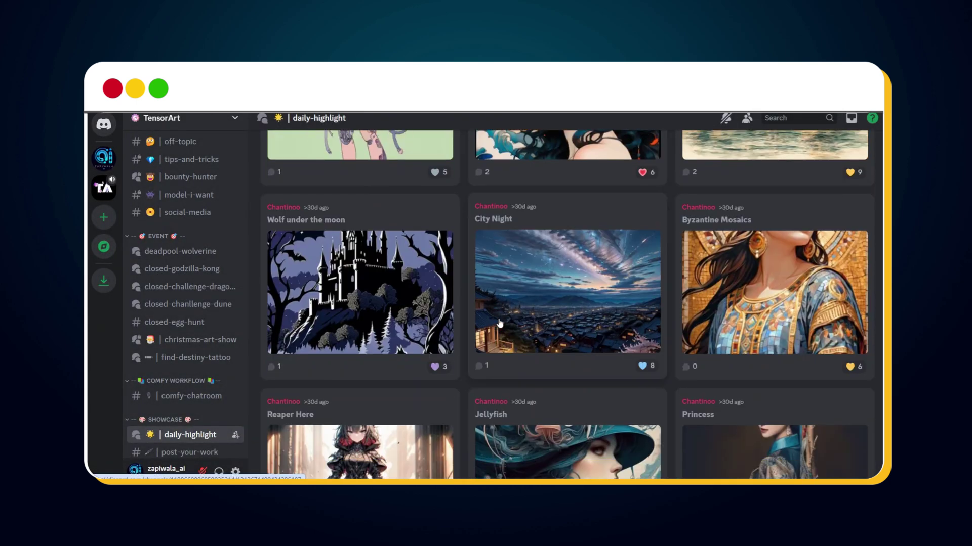
{"action": "scroll", "coordinate": [498, 322], "scroll_direction": "down", "scroll_amount": 9}
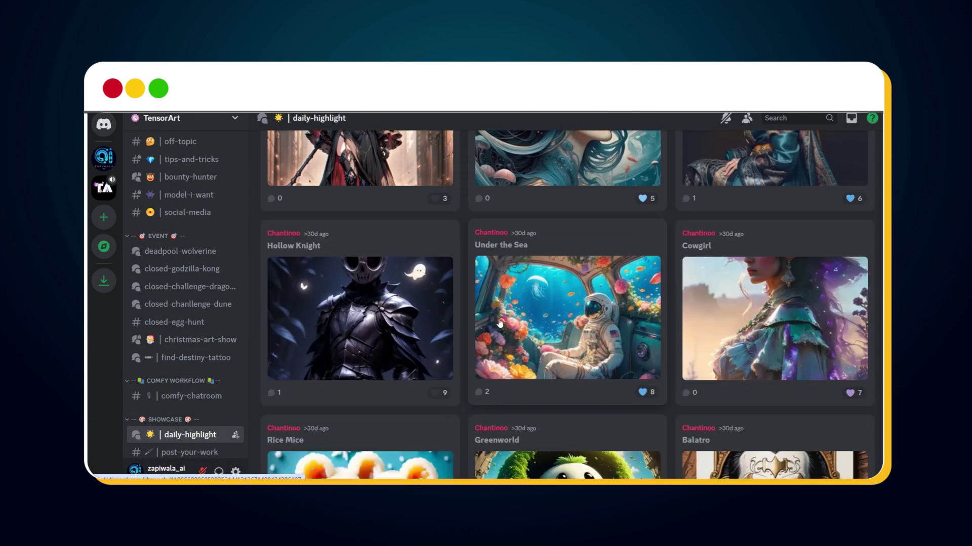
{"action": "scroll", "coordinate": [499, 322], "scroll_direction": "up", "scroll_amount": 13}
{"action": "scroll", "coordinate": [500, 324], "scroll_direction": "up", "scroll_amount": 1}
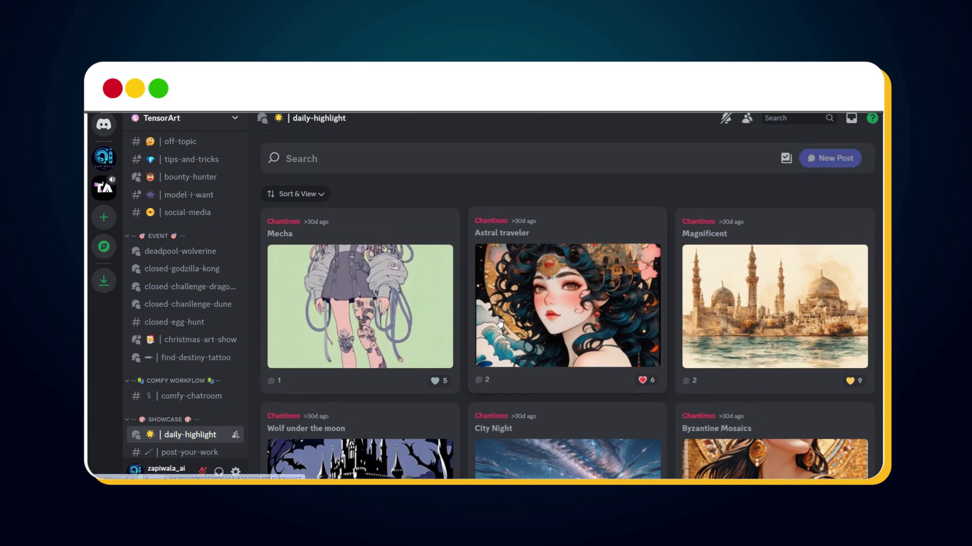
{"action": "scroll", "coordinate": [211, 333], "scroll_direction": "up", "scroll_amount": 5}
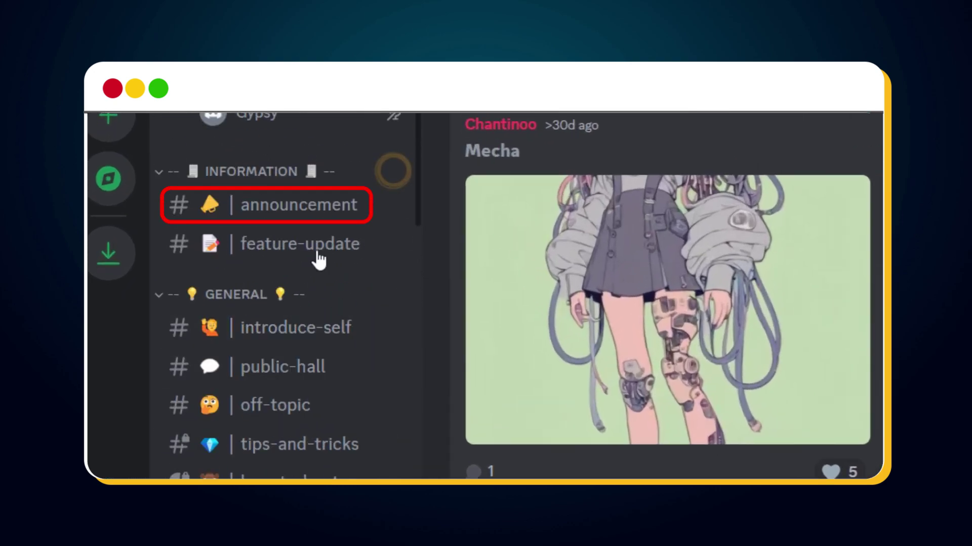
- Follow the announcement's sd3-image-battle link and add that forum to the channel list
{"action": "left_click", "coordinate": [319, 216]}
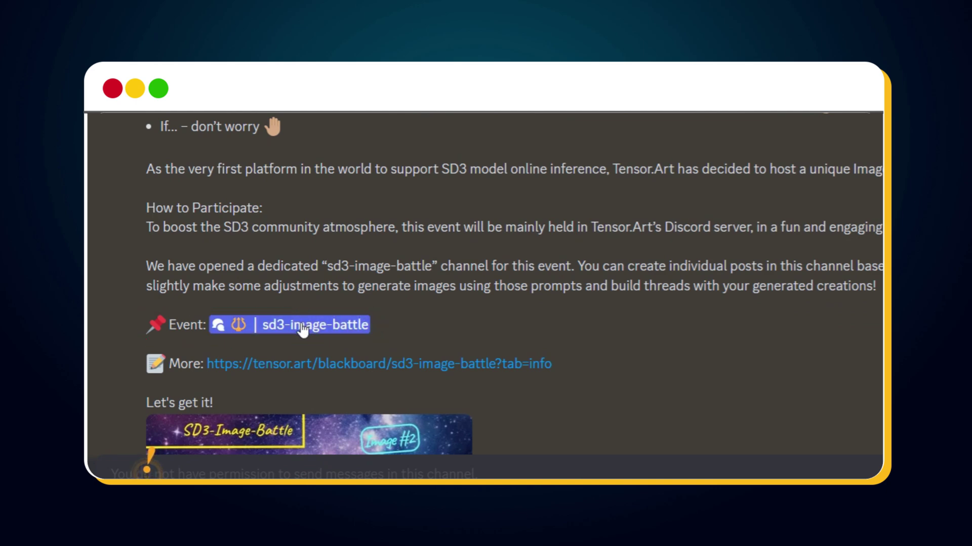
{"action": "left_click", "coordinate": [302, 329]}
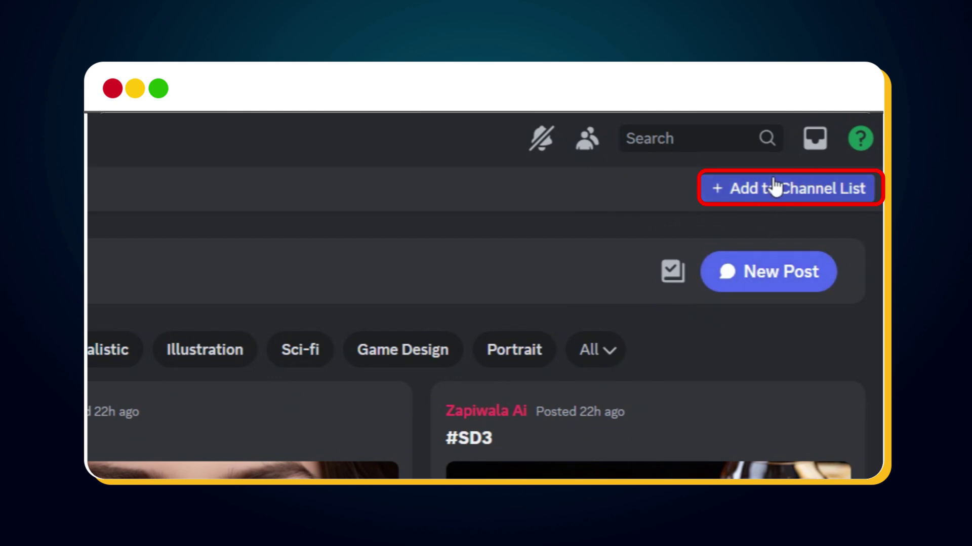
{"action": "left_click", "coordinate": [787, 197]}
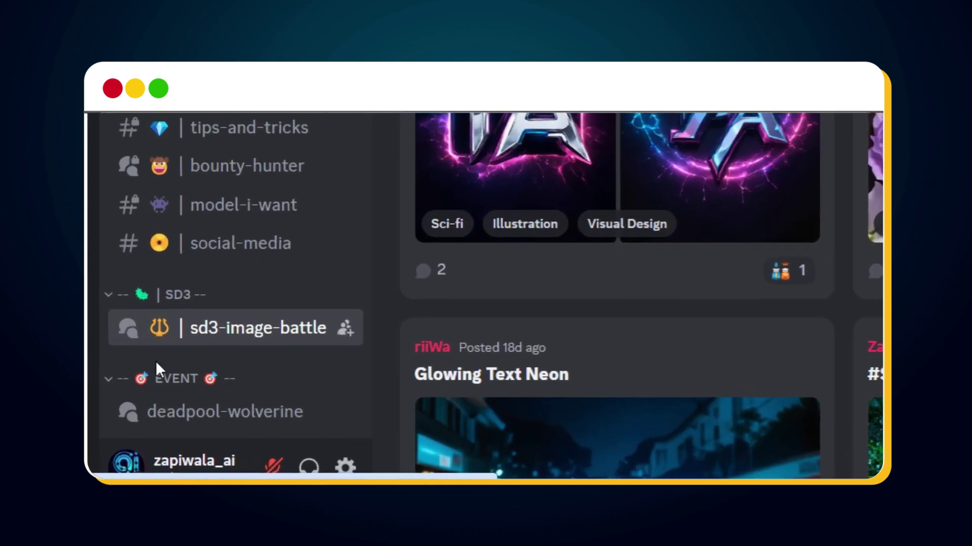
{"action": "left_click", "coordinate": [271, 339]}
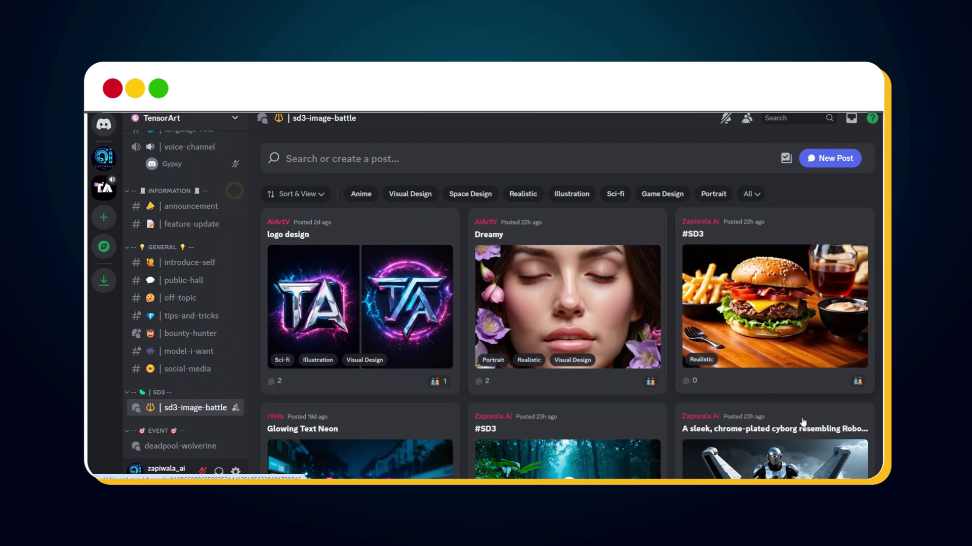
- Draft a new forum post with the forest image, a title, the spider-web prompt and negative prompt
{"action": "left_click", "coordinate": [828, 159]}
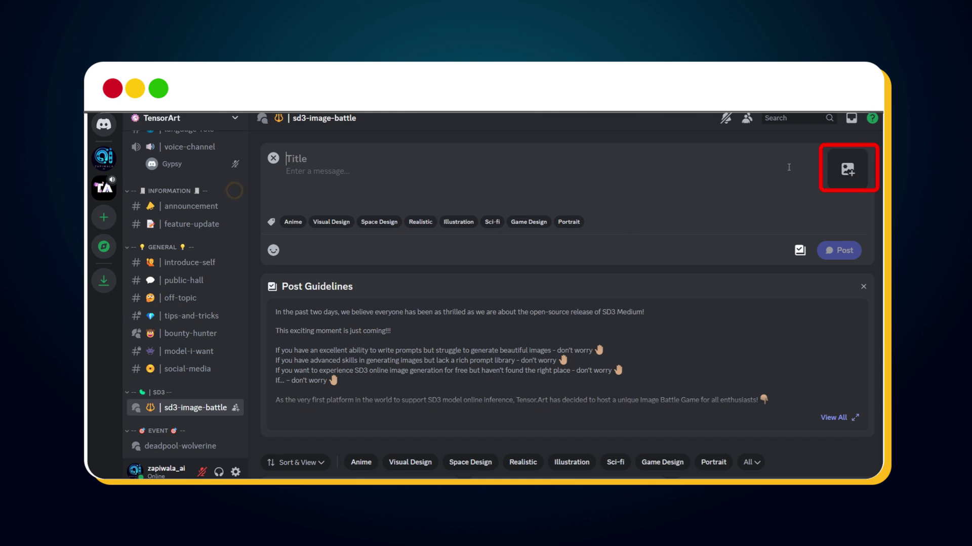
{"action": "left_click", "coordinate": [854, 172]}
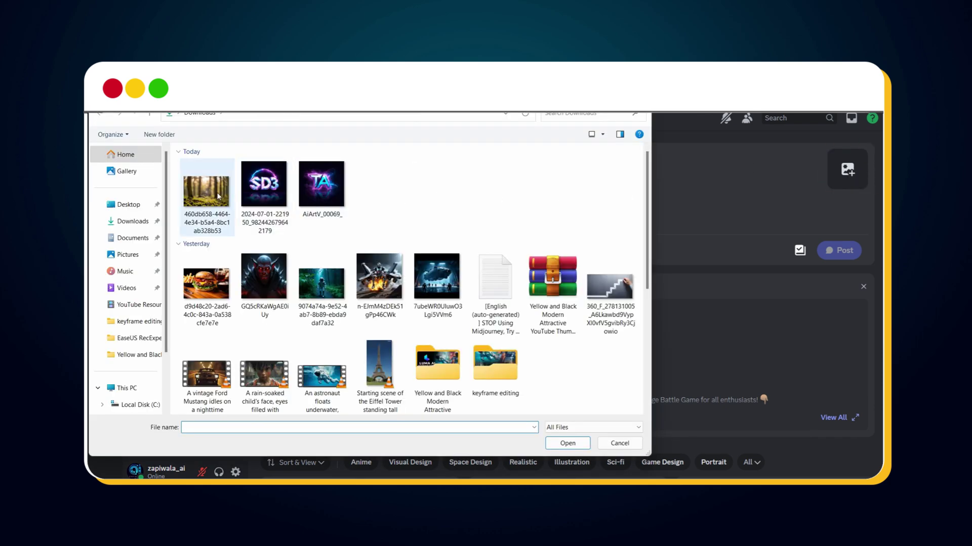
{"action": "double_click", "coordinate": [219, 196]}
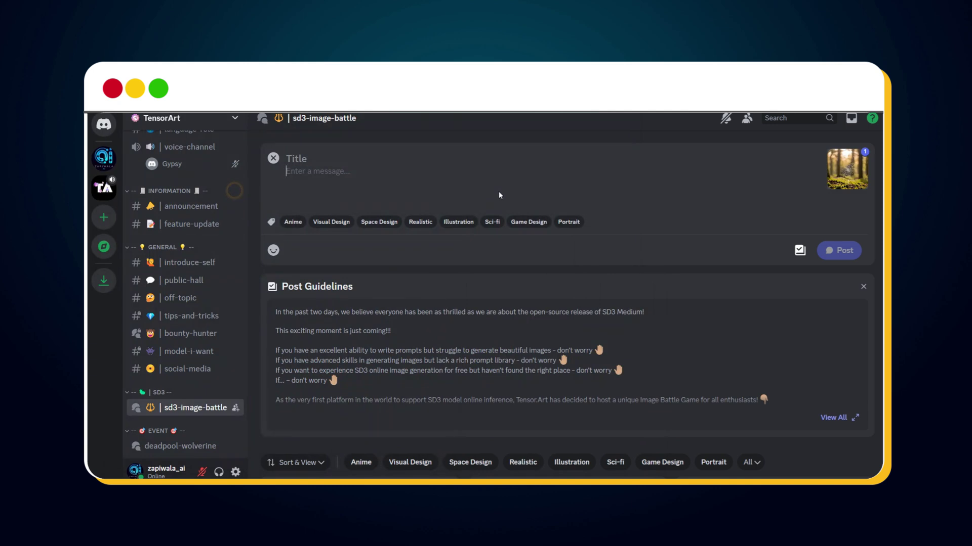
{"action": "type", "text": "A sleek, chrome-plated cyborg resembling Roboute Guilliman piloting a Star Wars X-wing fighter"}
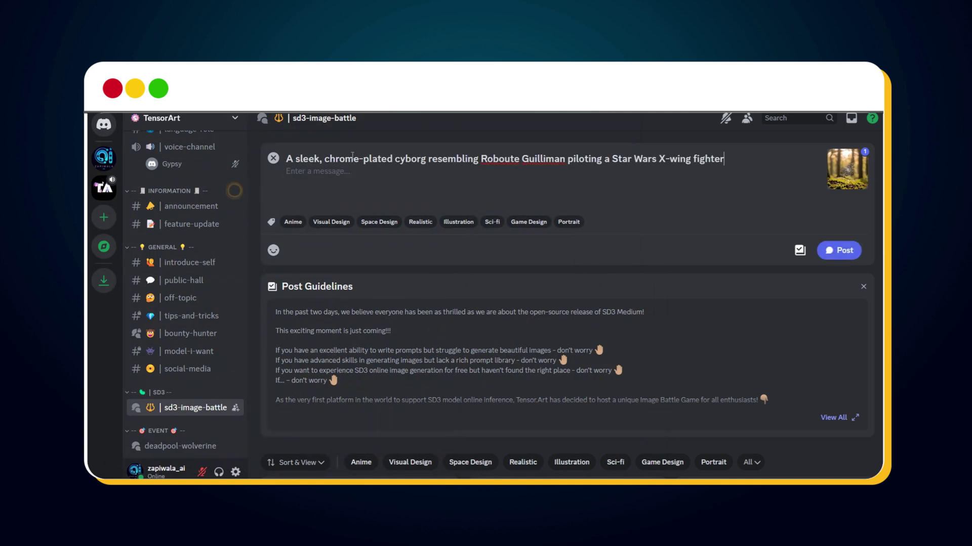
{"action": "type", "text": "Prompt:"}
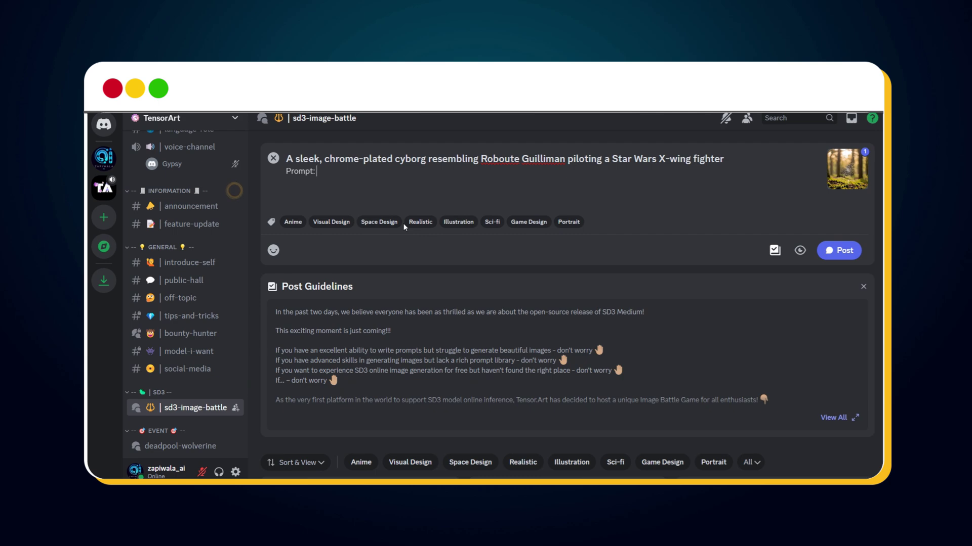
{"action": "type", "text": "In a misty forest clearing, a delicate spider web is intricately woven with dewdrops glistening like tiny jewels. Golden sunbeams filter through the towering trees, casting dappled shadows on the forest floor. The camera zooms in for a macro shot, revealing the intricate silk threads and sparkling water droplets that adorn the web. A soft bokeh background blurs the surrounding foliage, adding to the ethereal atmosphere of this serene and mystical scene."}
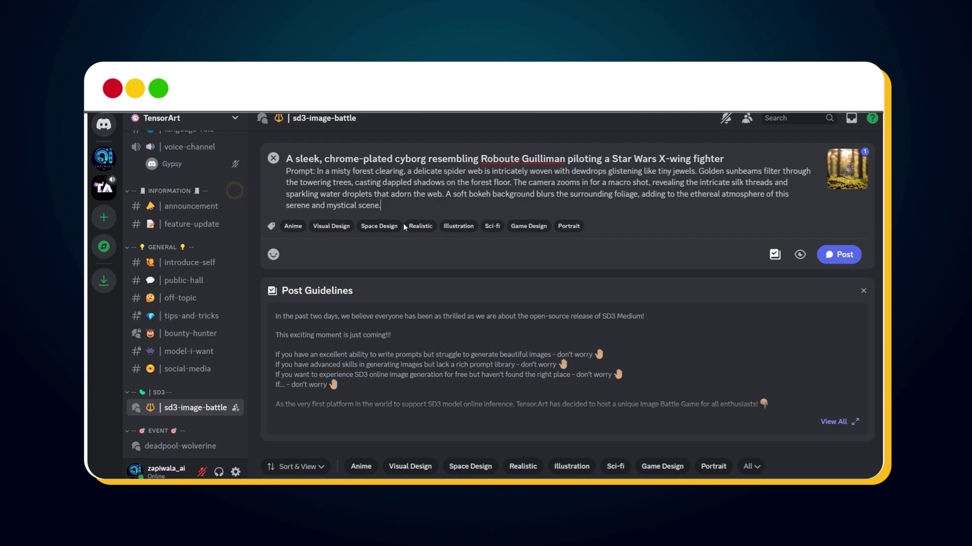
{"action": "type", "text": "Negative "}
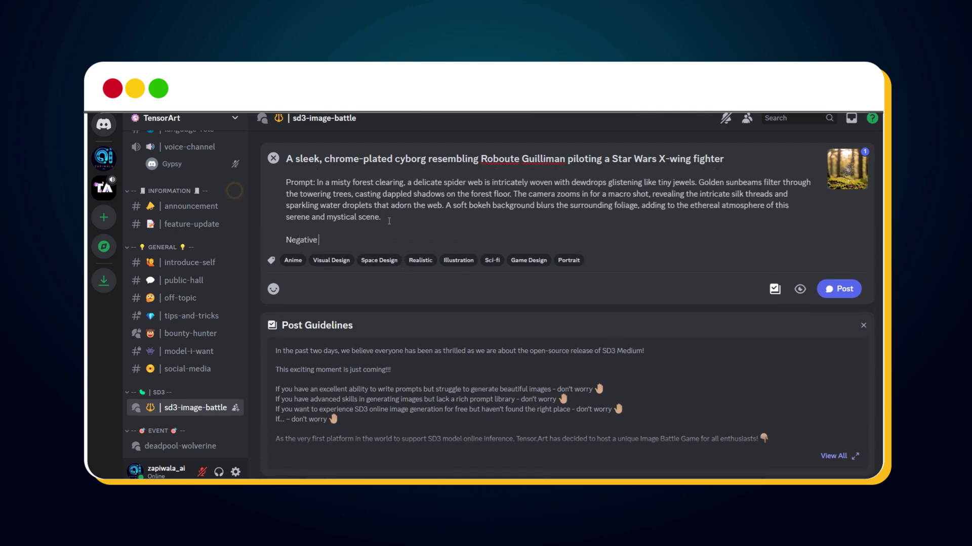
{"action": "type", "text": "Prompt:"}
{"action": "type", "text": "Dark, scary, blurry, oversaturated, cartoon, anime, illustration, human elements, text, watermark, low quality, deformed web"}
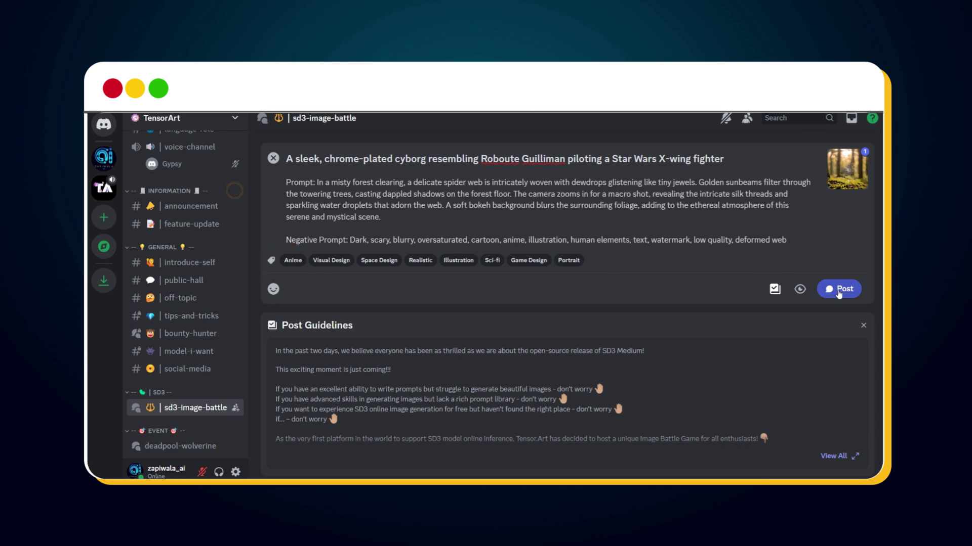
- Publish the spider-web post and scroll the sd3-image-battle forum grid
{"action": "left_click", "coordinate": [839, 291]}
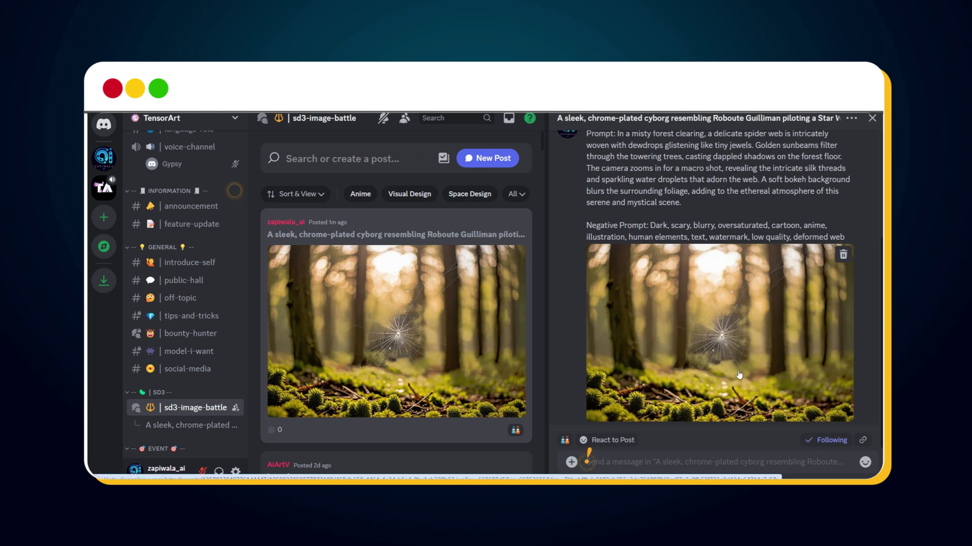
{"action": "left_click", "coordinate": [871, 118]}
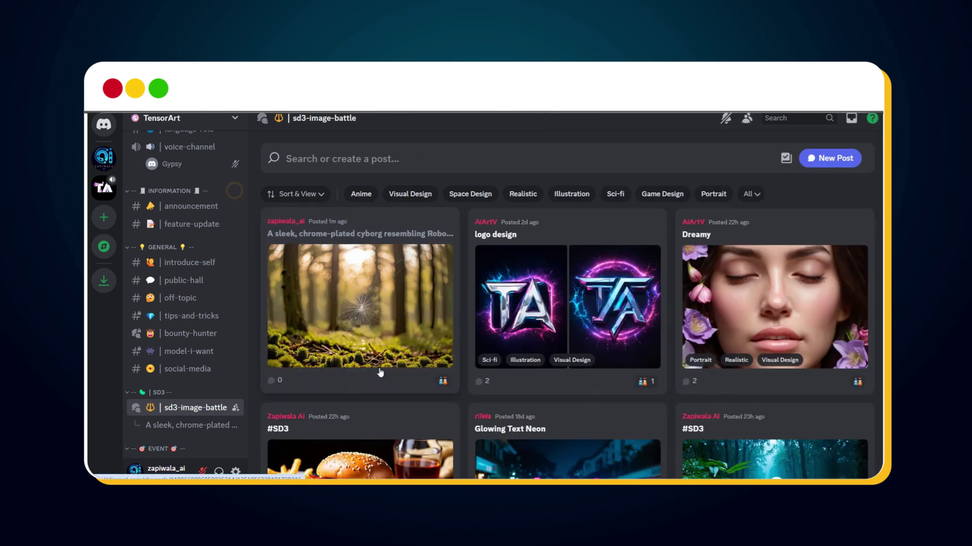
{"action": "scroll", "coordinate": [641, 310], "scroll_direction": "down", "scroll_amount": 3}
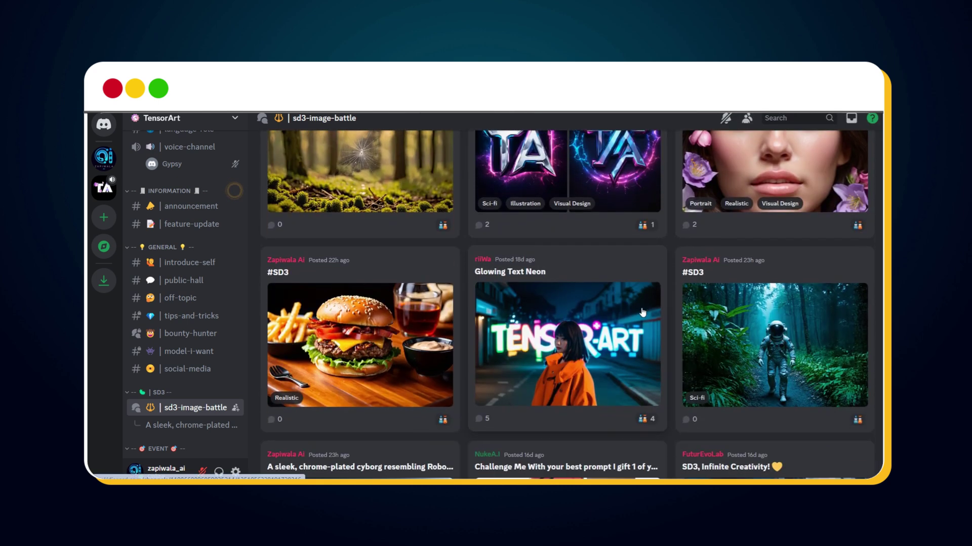
{"action": "scroll", "coordinate": [642, 310], "scroll_direction": "down", "scroll_amount": 3}
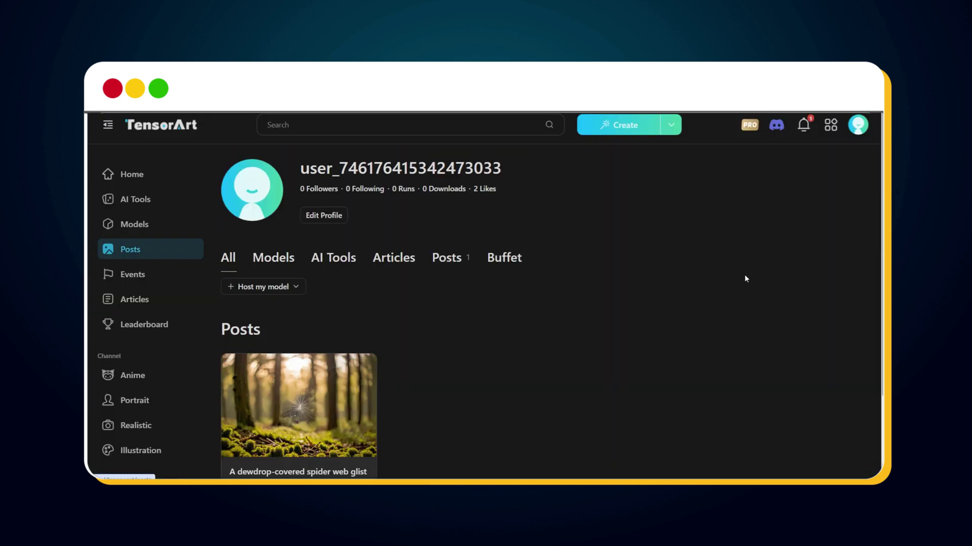
- Scroll through the Tensor.Art Posts grid, then go to the Models catalogue
{"action": "scroll", "coordinate": [642, 278], "scroll_direction": "down", "scroll_amount": 2}
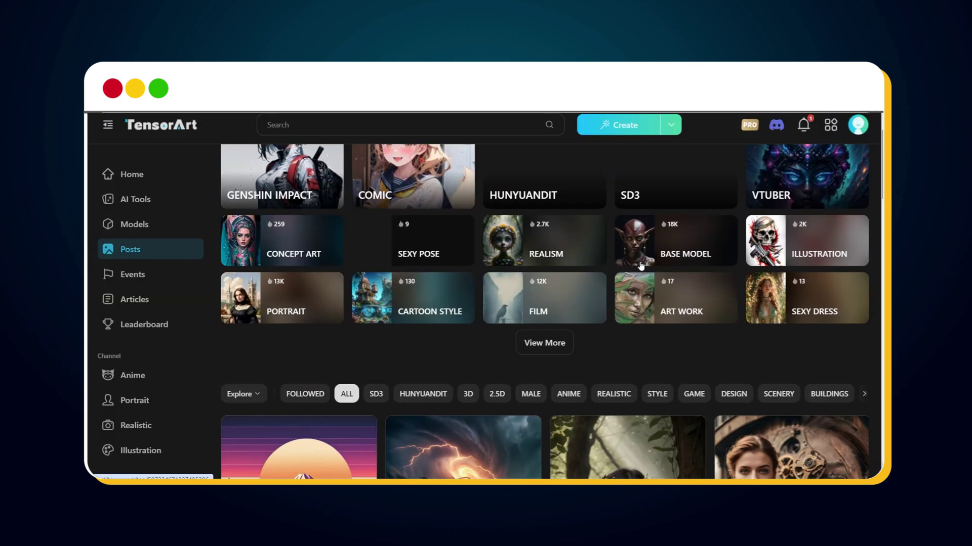
{"action": "scroll", "coordinate": [641, 264], "scroll_direction": "down", "scroll_amount": 5}
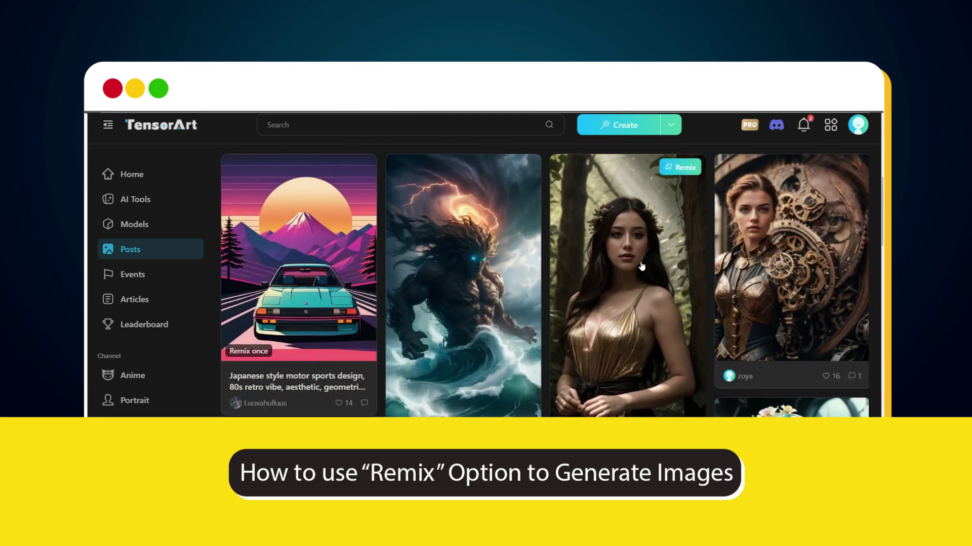
{"action": "scroll", "coordinate": [642, 266], "scroll_direction": "down", "scroll_amount": 8}
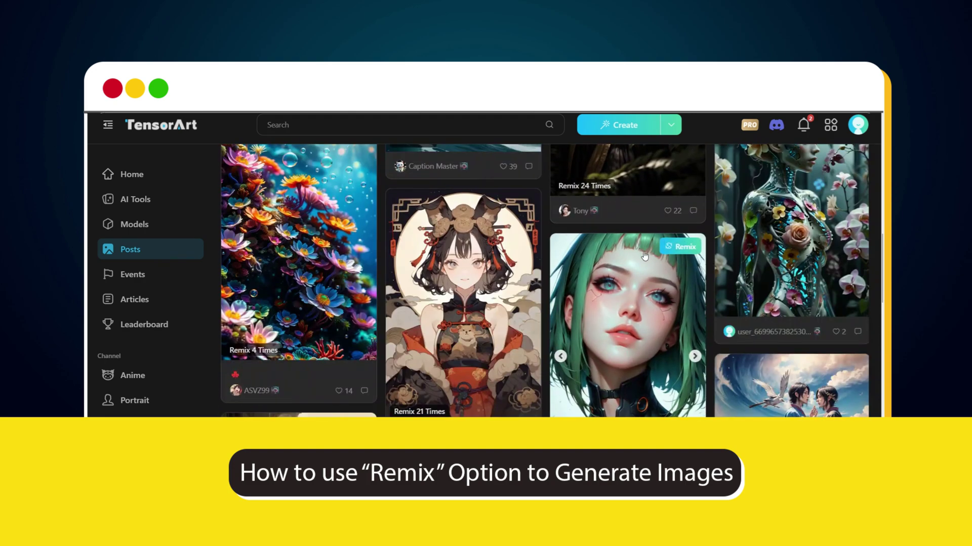
{"action": "scroll", "coordinate": [645, 256], "scroll_direction": "down", "scroll_amount": 4}
{"action": "scroll", "coordinate": [644, 255], "scroll_direction": "down", "scroll_amount": 1}
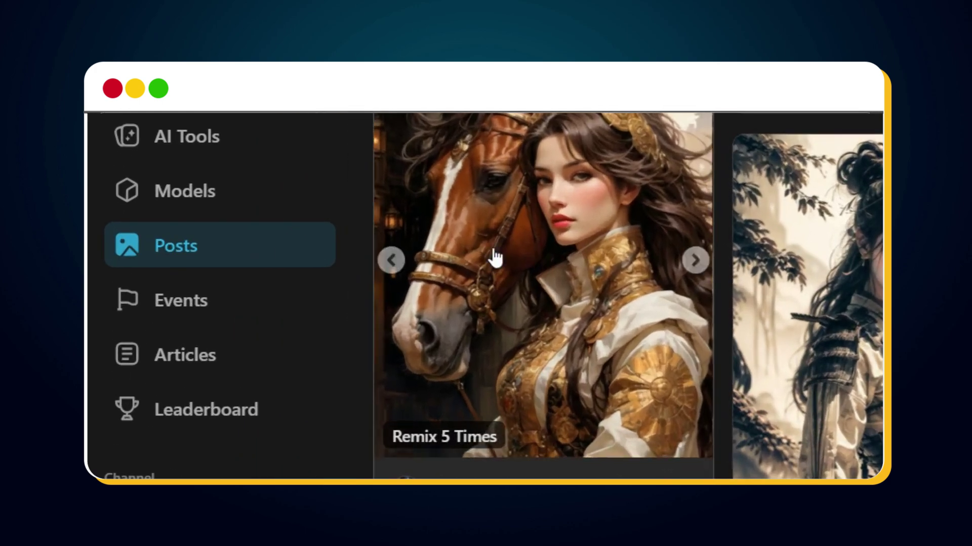
{"action": "left_click", "coordinate": [250, 197]}
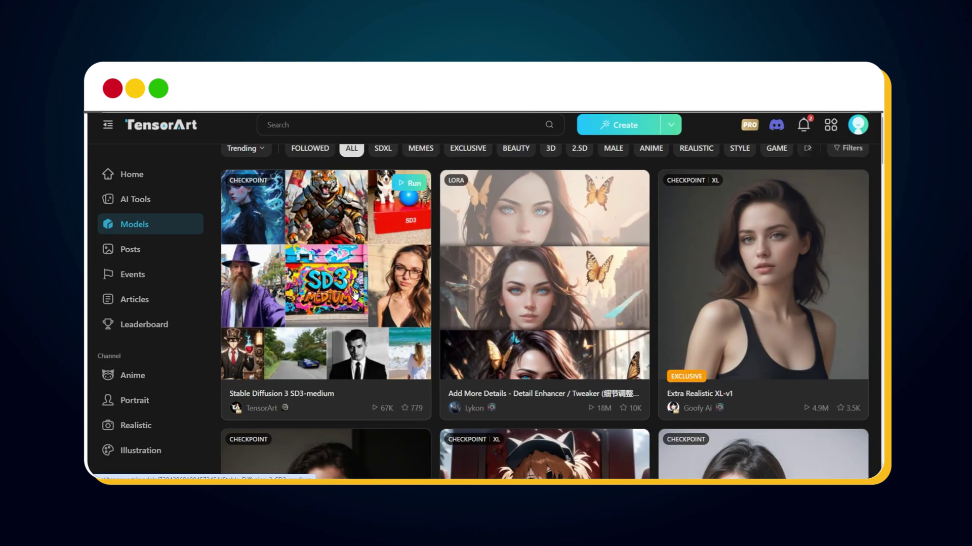
- On the Stable Diffusion 3 SD3 model page, find Related Posts and open 'Logo SD3'
{"action": "left_click", "coordinate": [355, 294]}
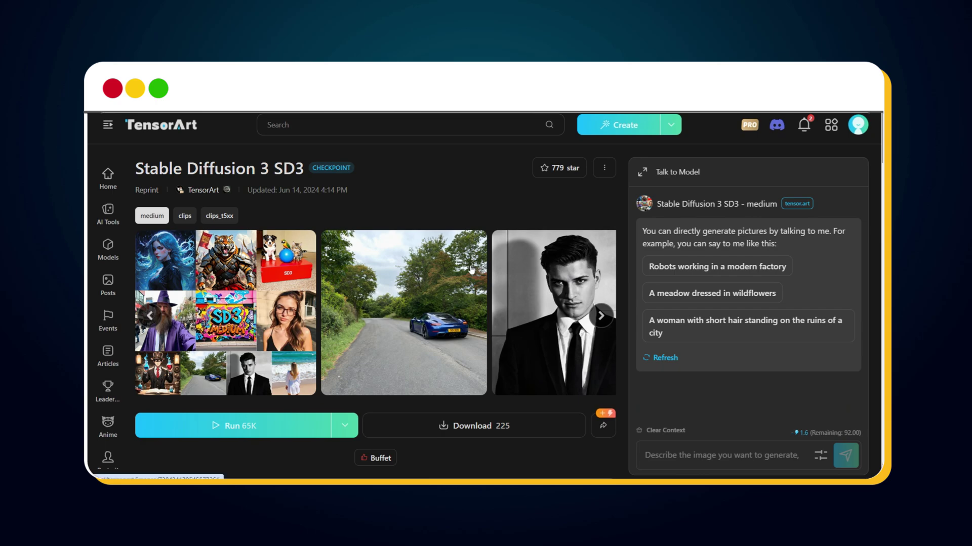
{"action": "scroll", "coordinate": [470, 270], "scroll_direction": "down", "scroll_amount": 15}
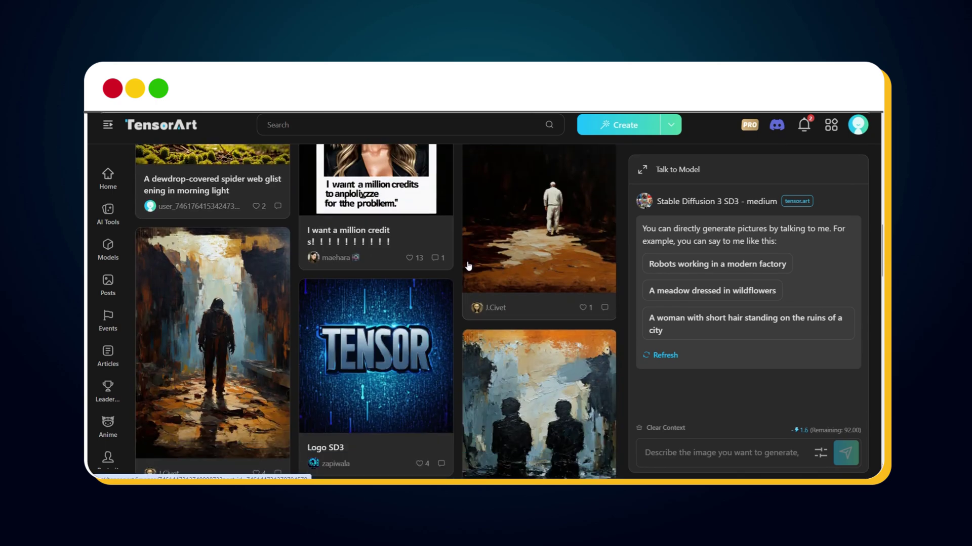
{"action": "scroll", "coordinate": [469, 266], "scroll_direction": "down", "scroll_amount": 5}
{"action": "scroll", "coordinate": [468, 266], "scroll_direction": "up", "scroll_amount": 3}
{"action": "scroll", "coordinate": [468, 266], "scroll_direction": "down", "scroll_amount": 5}
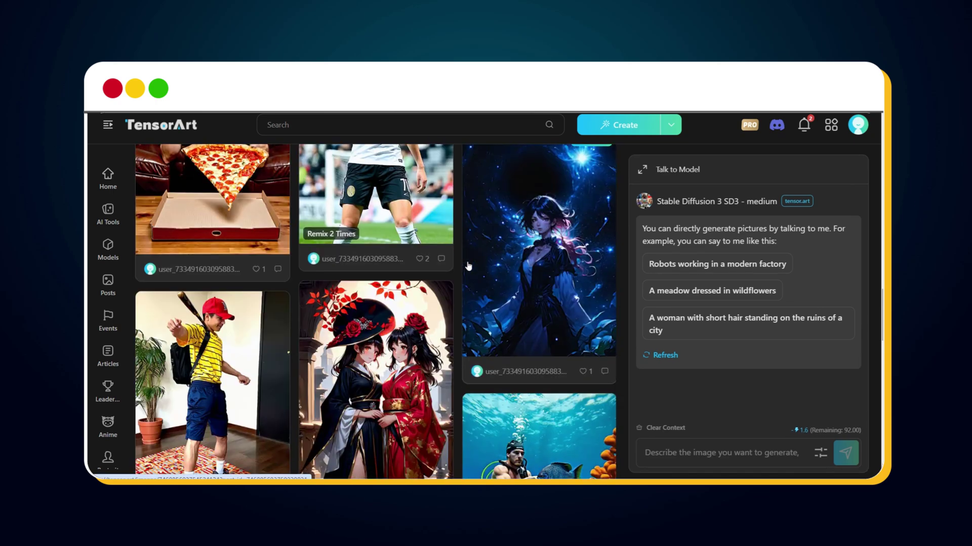
{"action": "scroll", "coordinate": [468, 266], "scroll_direction": "up", "scroll_amount": 5}
{"action": "scroll", "coordinate": [469, 266], "scroll_direction": "down", "scroll_amount": 10}
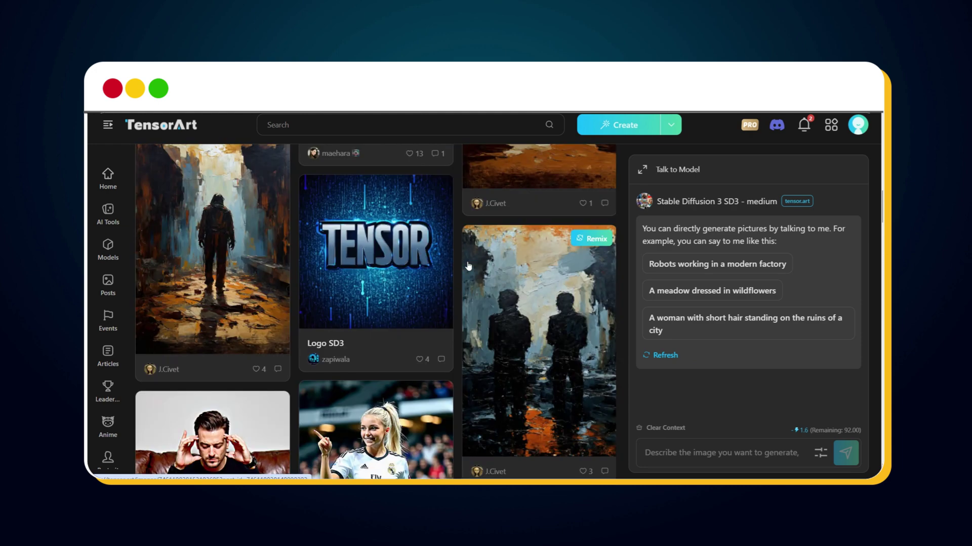
{"action": "scroll", "coordinate": [469, 267], "scroll_direction": "up", "scroll_amount": 5}
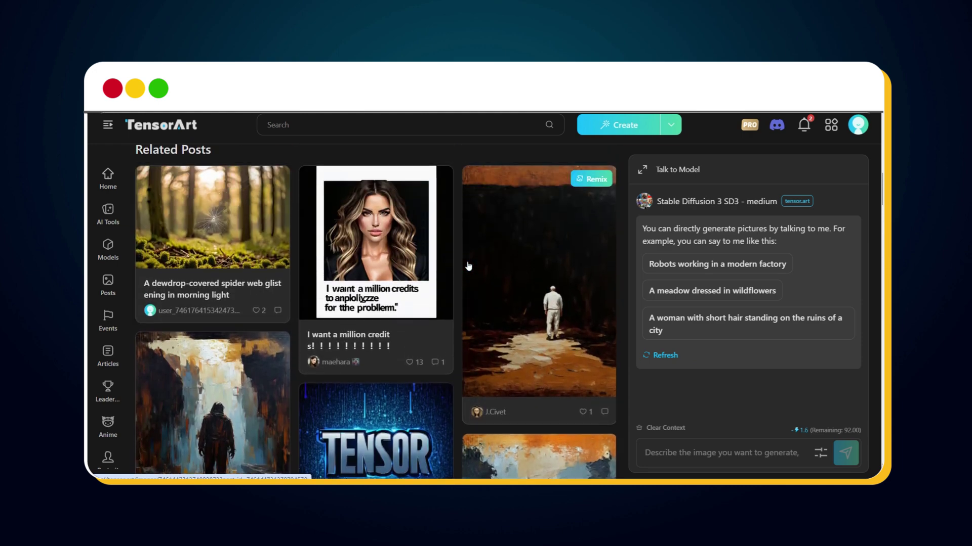
{"action": "scroll", "coordinate": [468, 266], "scroll_direction": "down", "scroll_amount": 2}
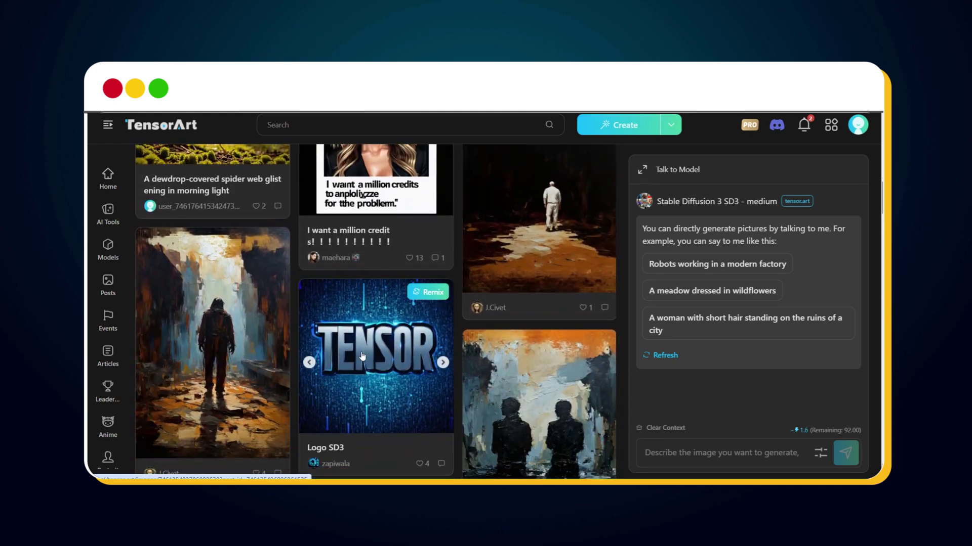
{"action": "left_click", "coordinate": [362, 356]}
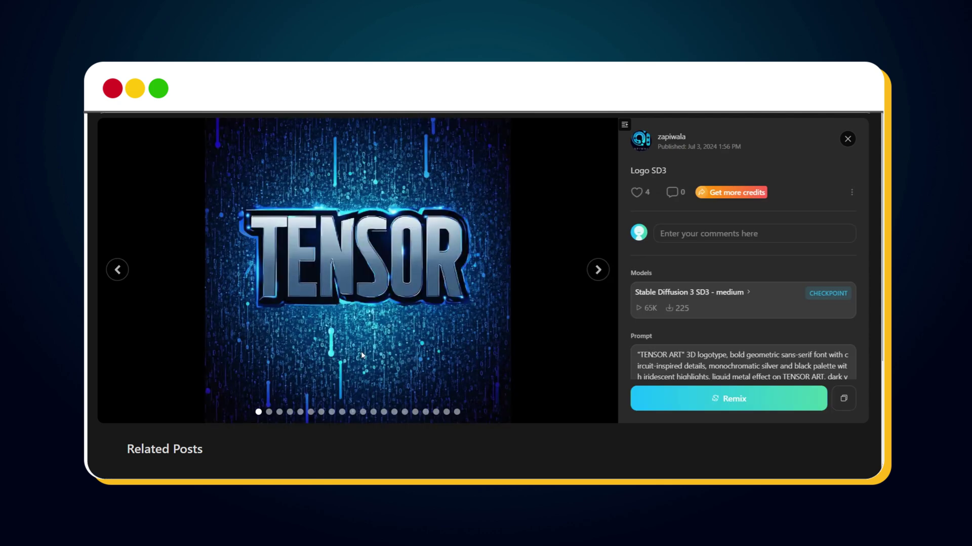
- Remix Logo SD3, replacing TENSOR ART with KBM in the prompt, and generate
{"action": "left_click", "coordinate": [743, 398]}
{"action": "left_click_drag", "start_coordinate": [120, 193], "coordinate": [172, 193]}
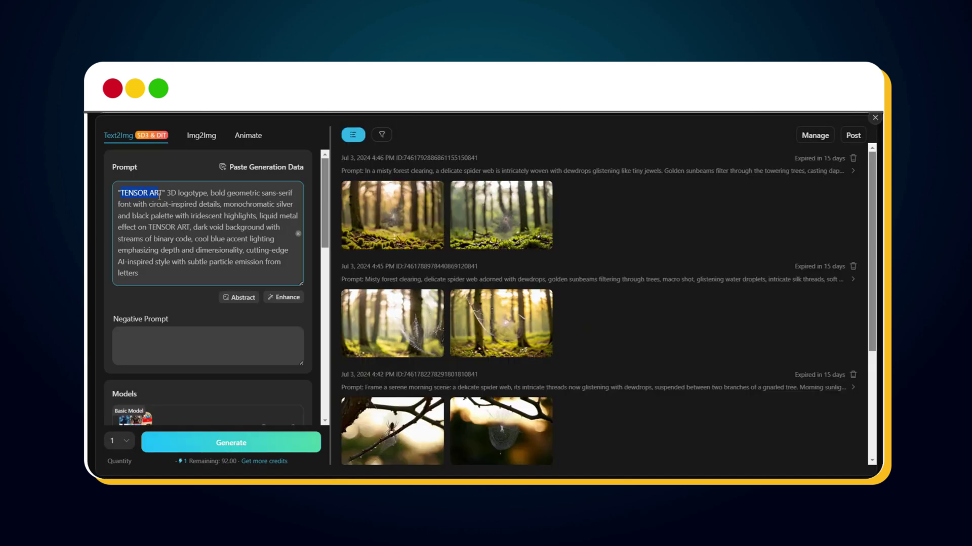
{"action": "type", "text": "K"}
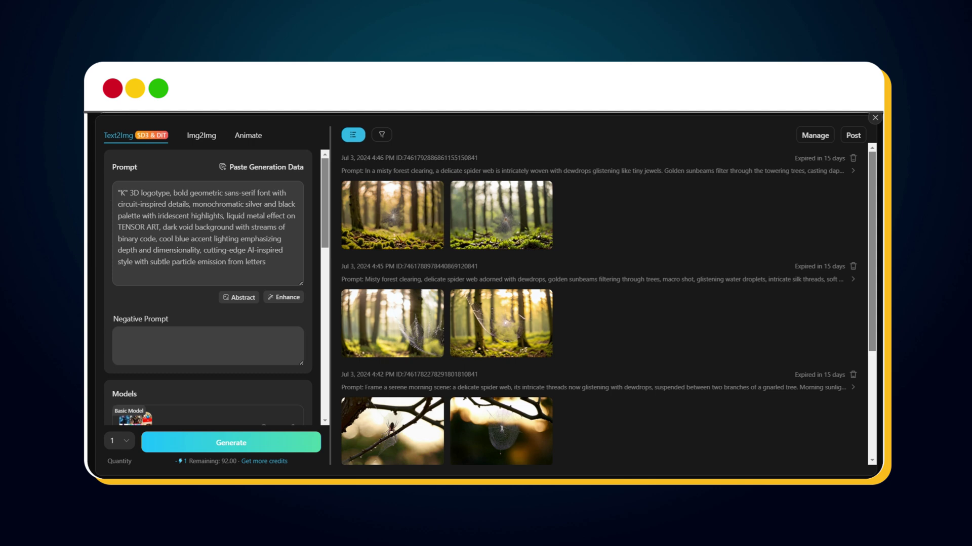
{"action": "type", "text": "BM"}
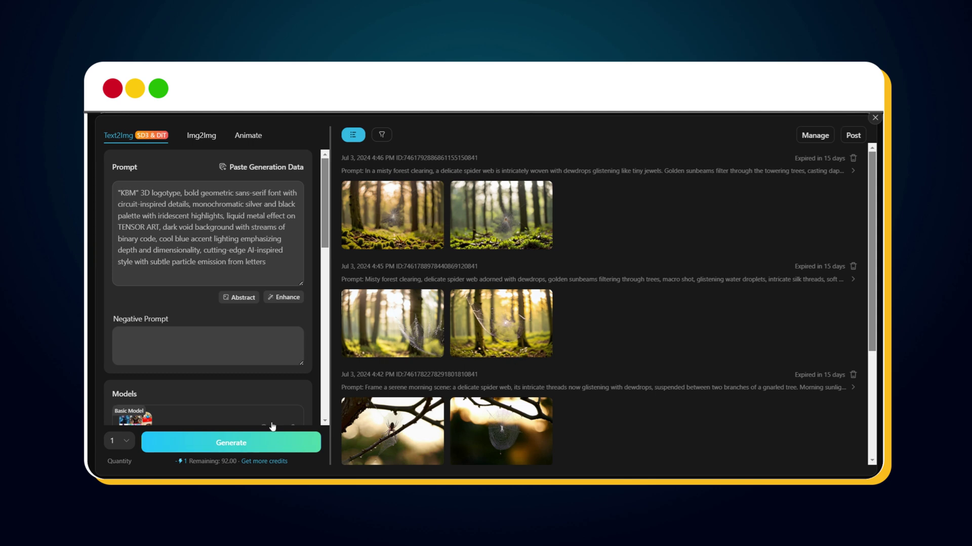
{"action": "left_click", "coordinate": [213, 447]}
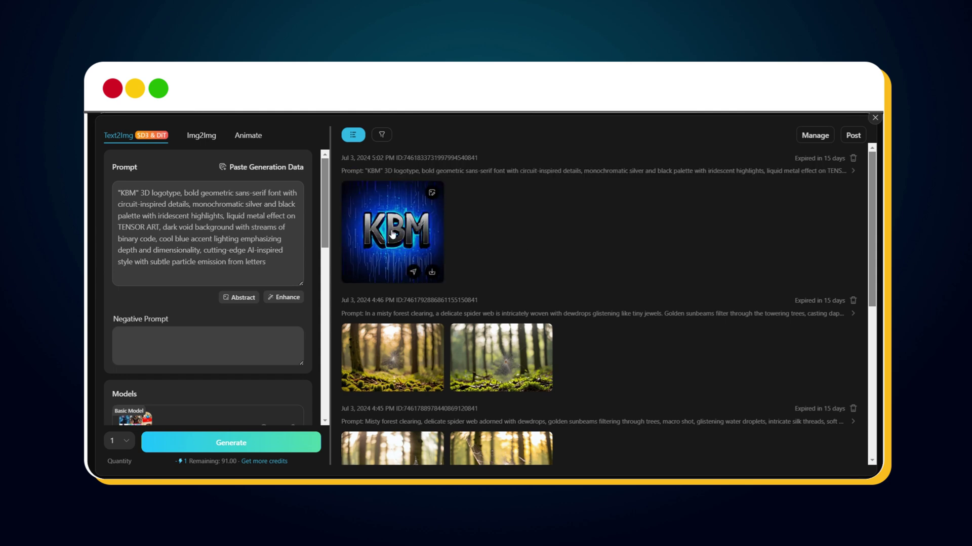
- View the generated KBM logo, then change the prompt text to FKN
{"action": "left_click", "coordinate": [397, 234]}
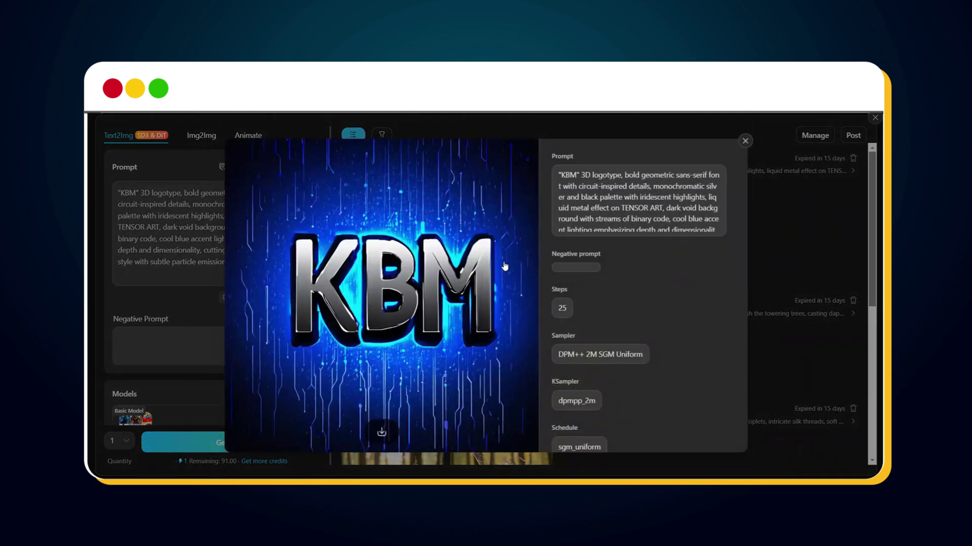
{"action": "left_click", "coordinate": [745, 142]}
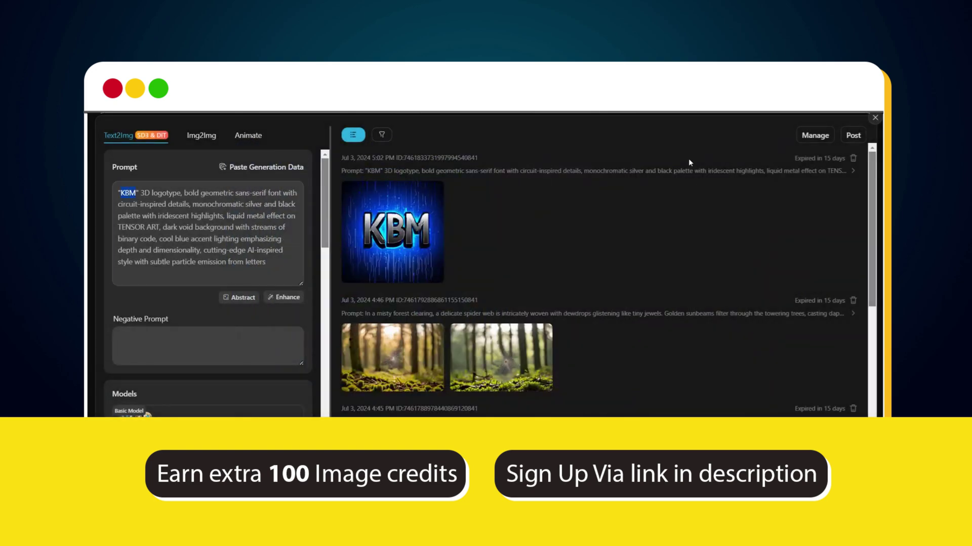
{"action": "type", "text": "FKN"}
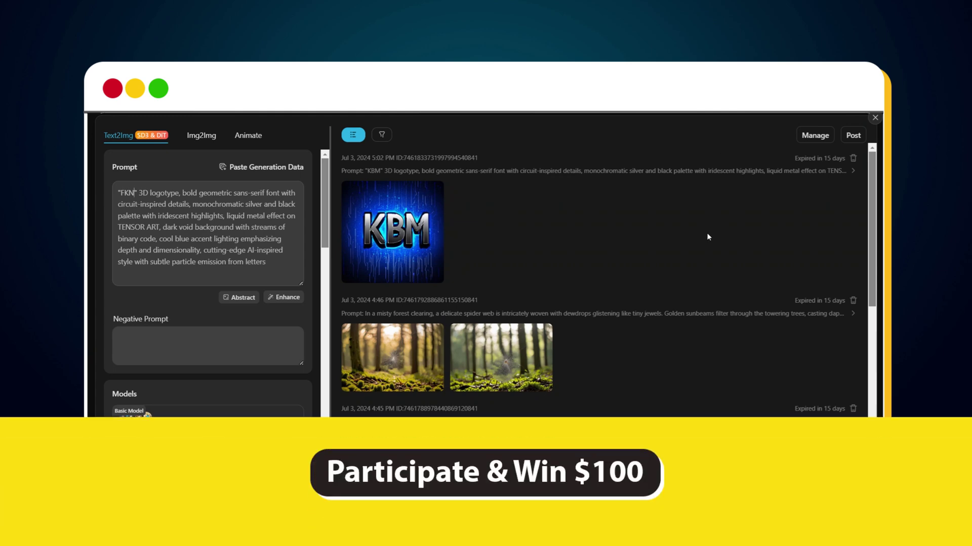